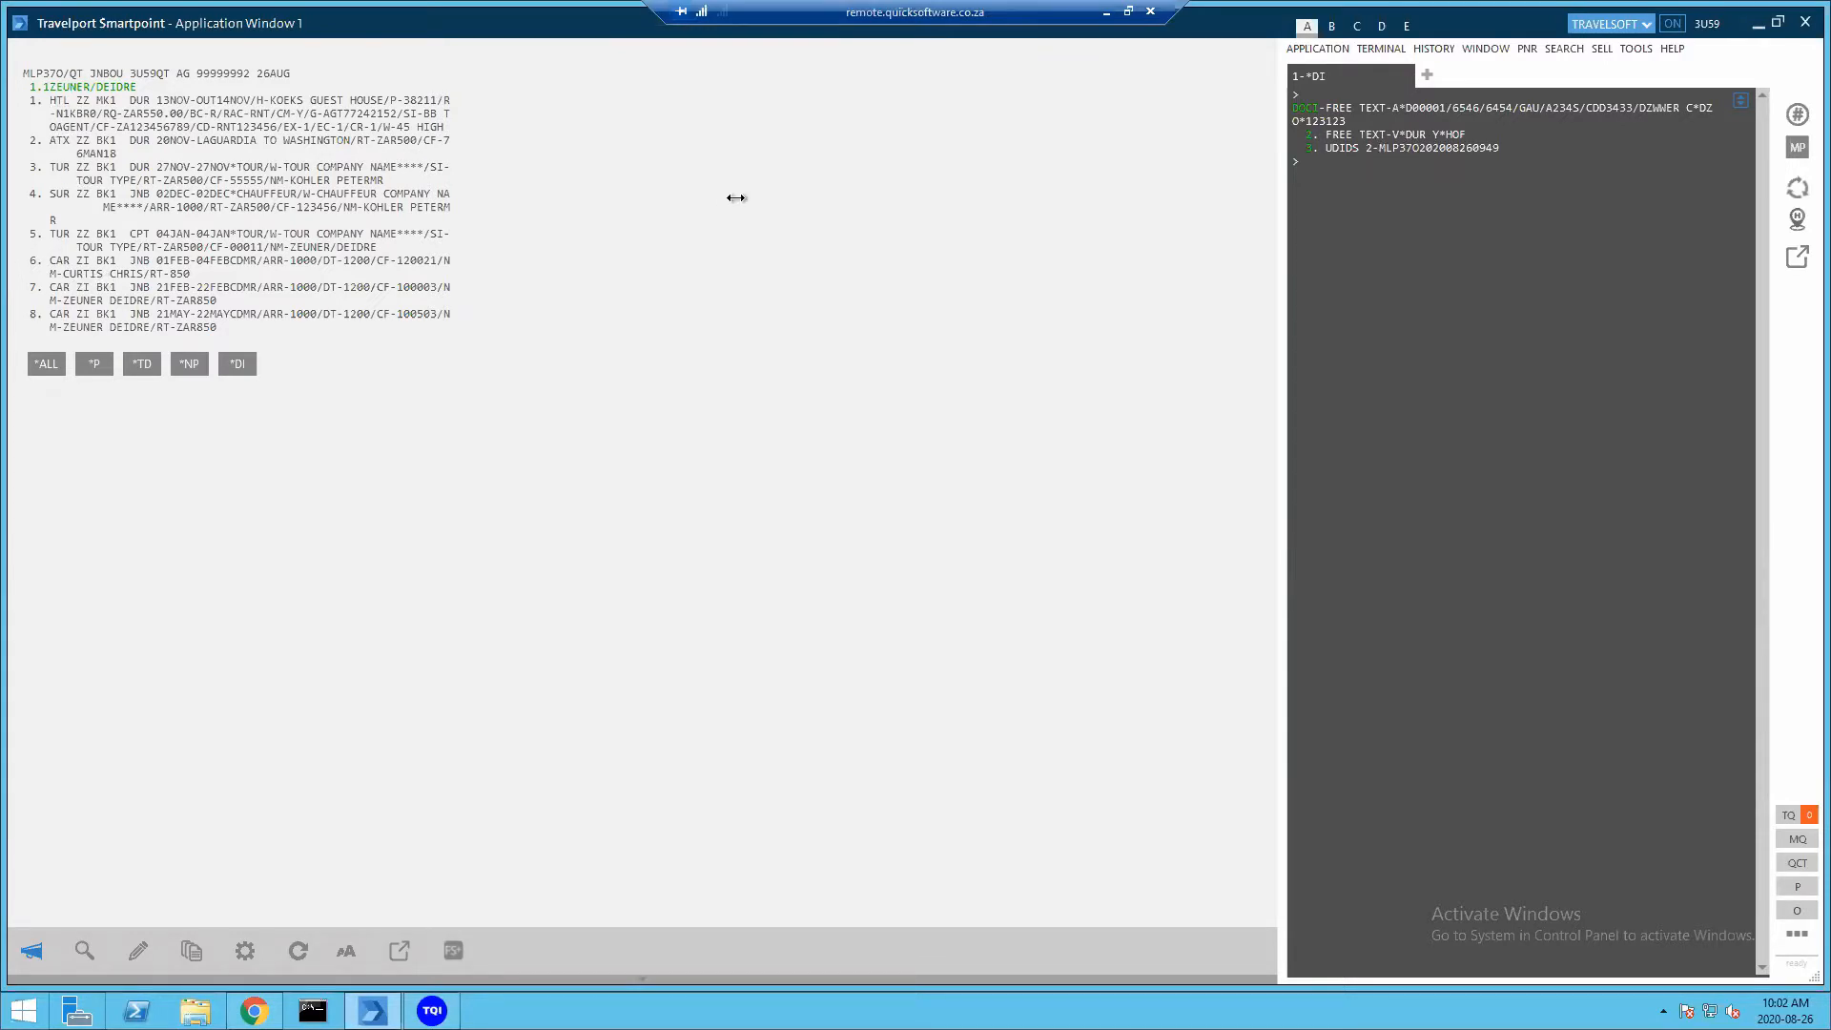
pyautogui.click(432, 1010)
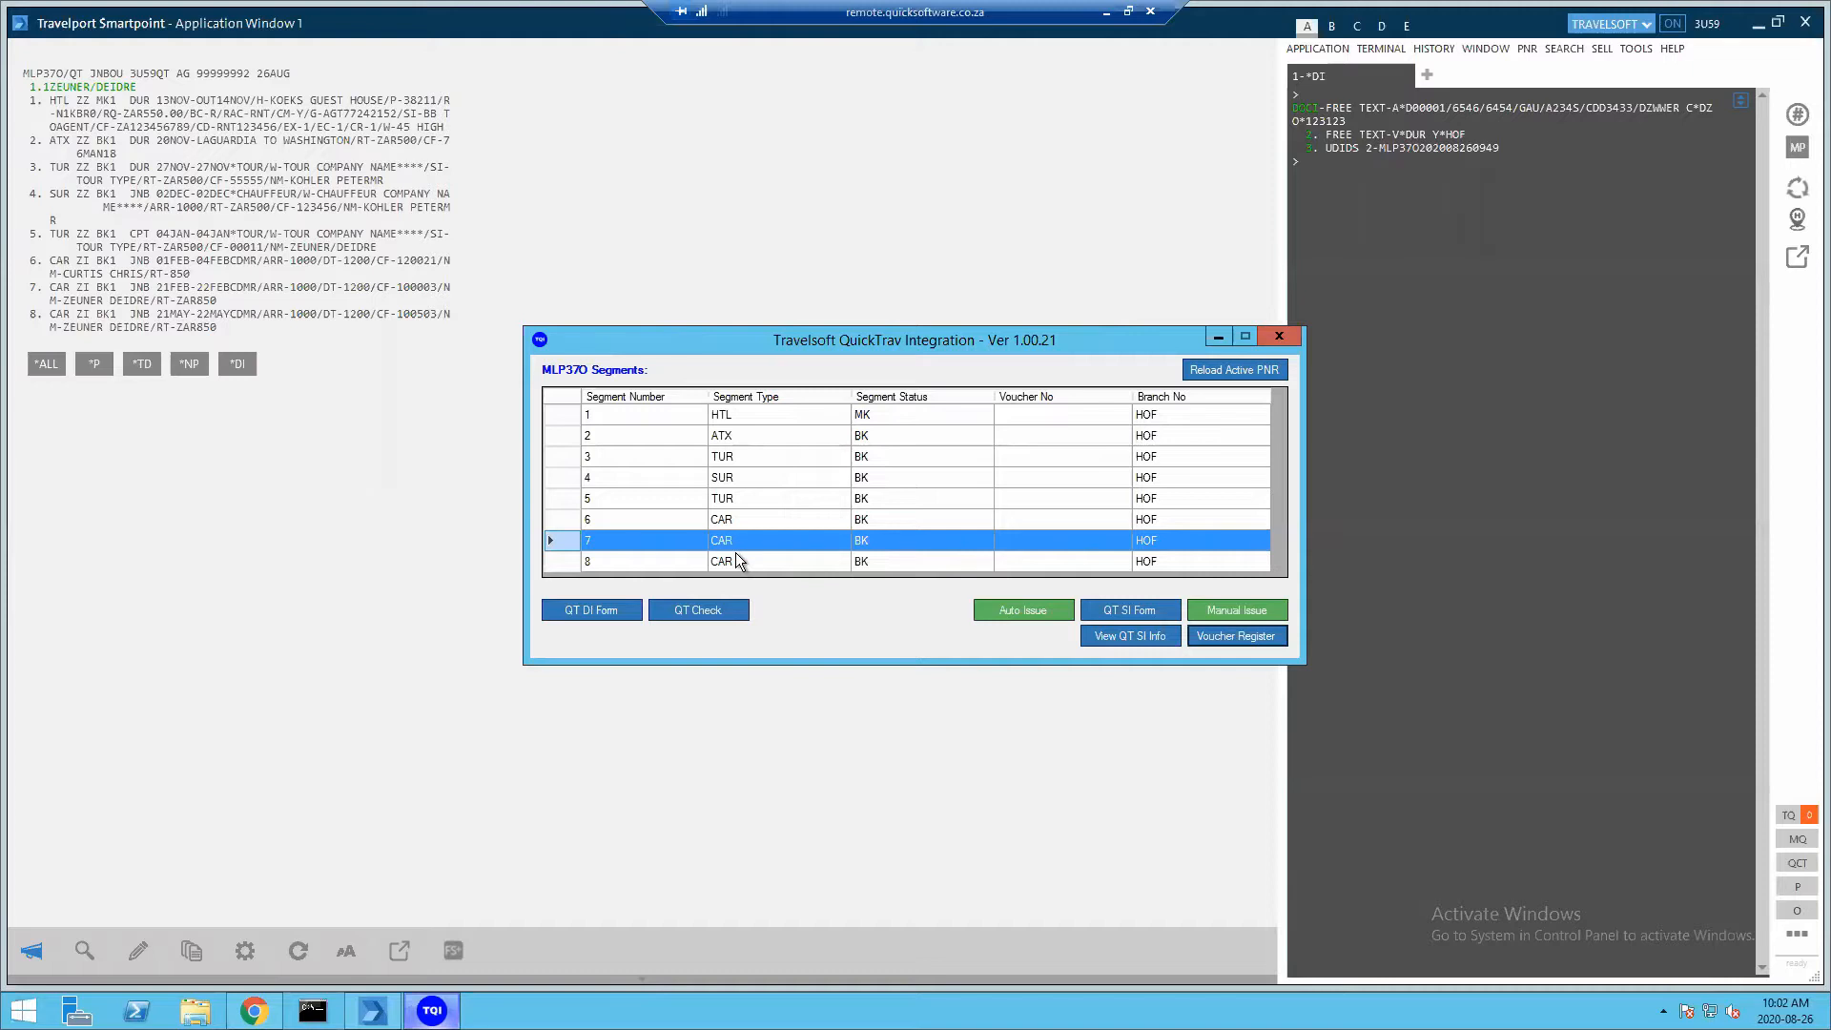
pyautogui.click(604, 611)
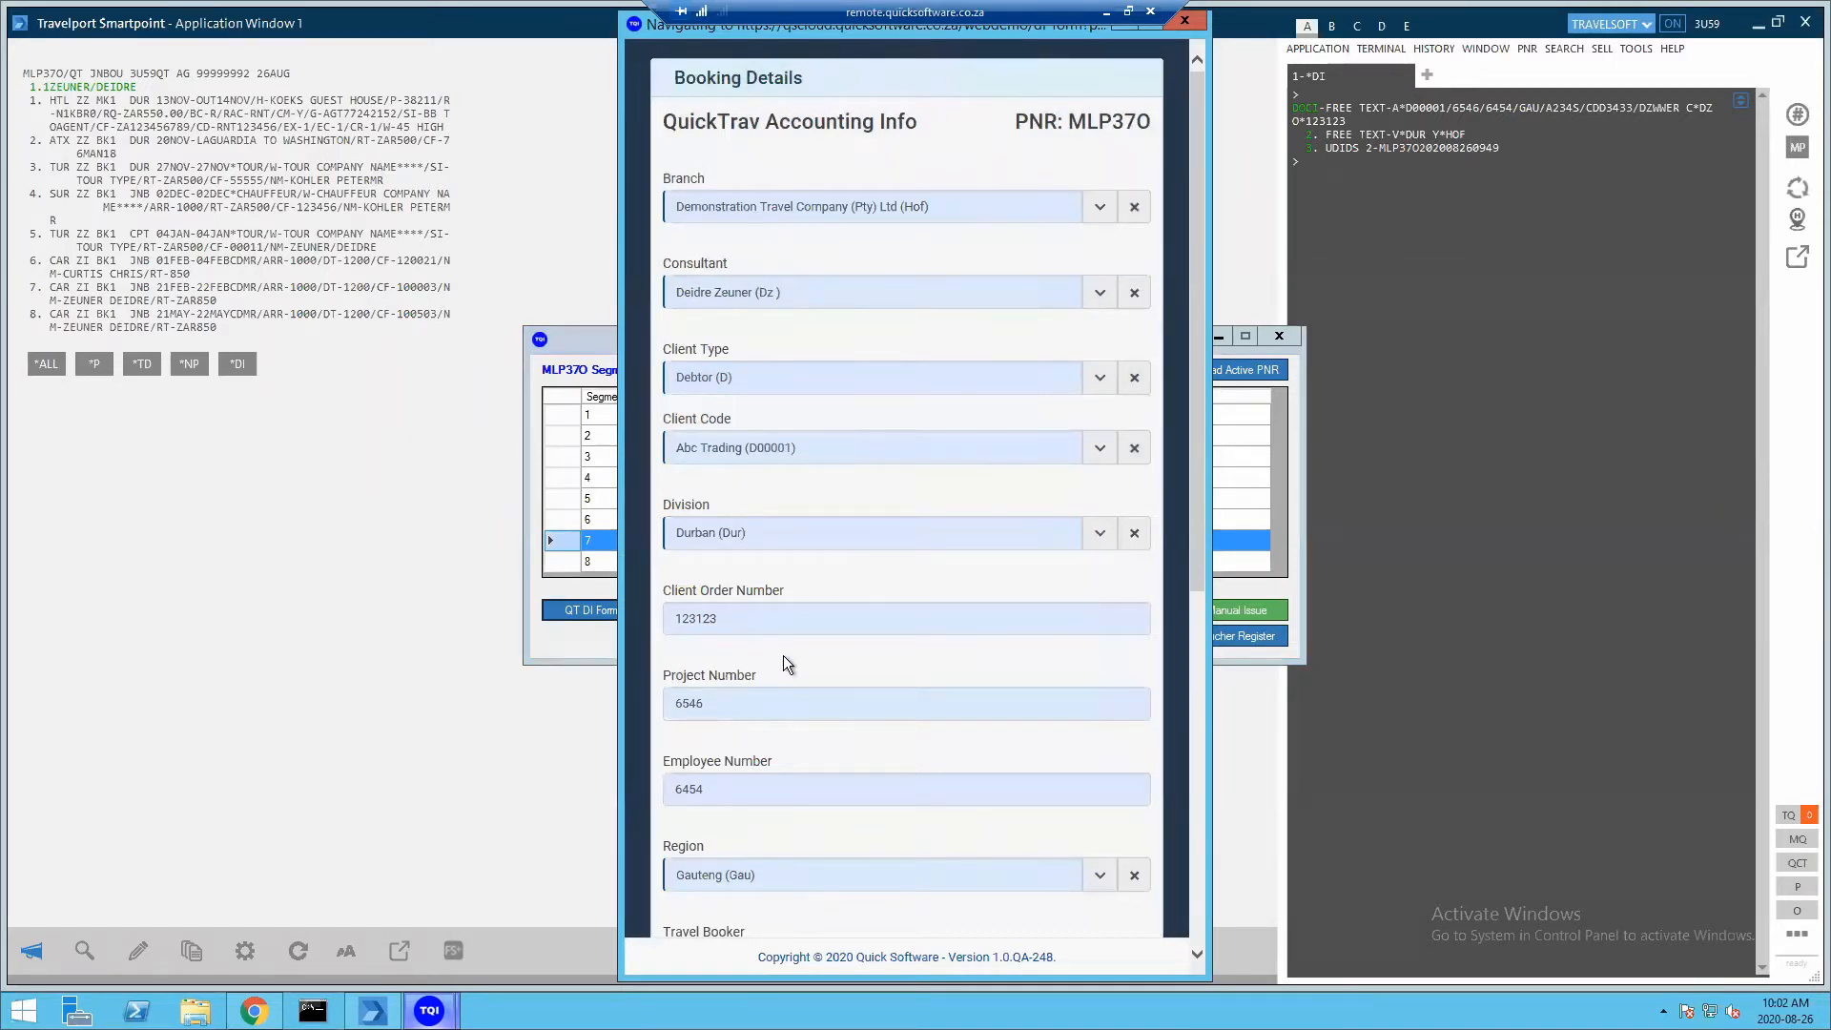
pyautogui.scroll(-6, 782, 655)
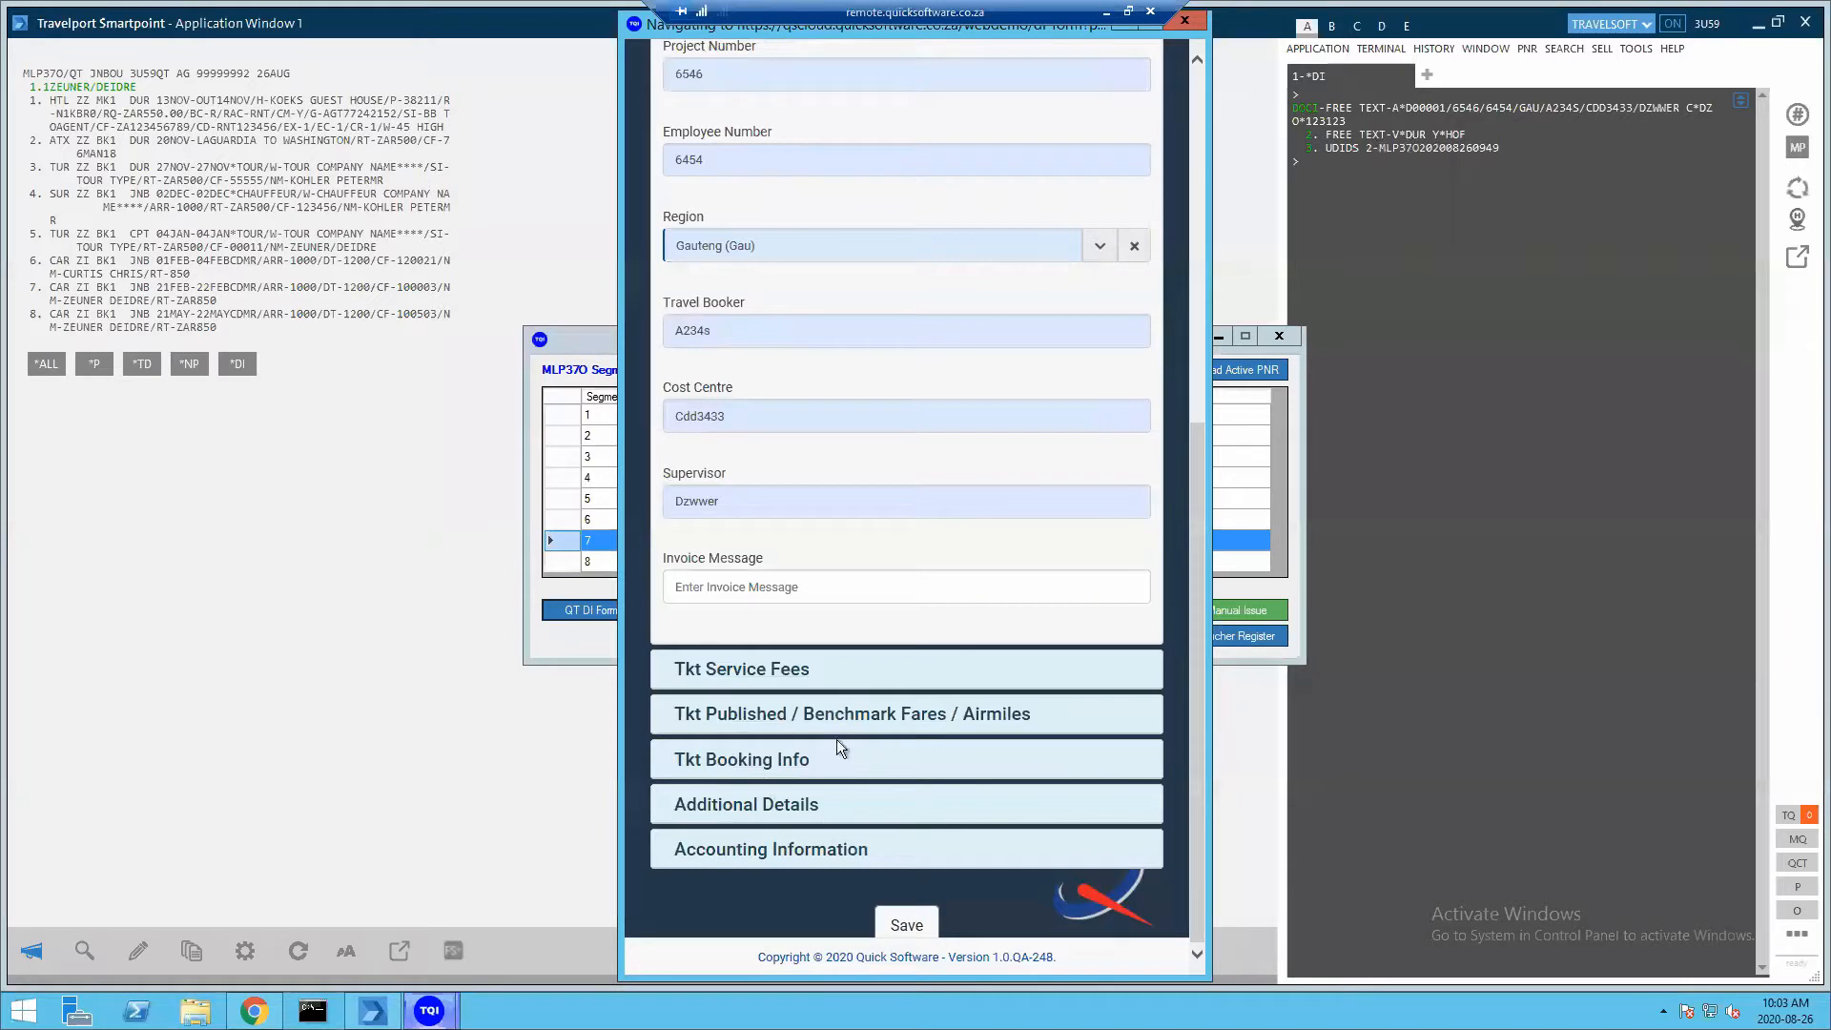
pyautogui.click(905, 927)
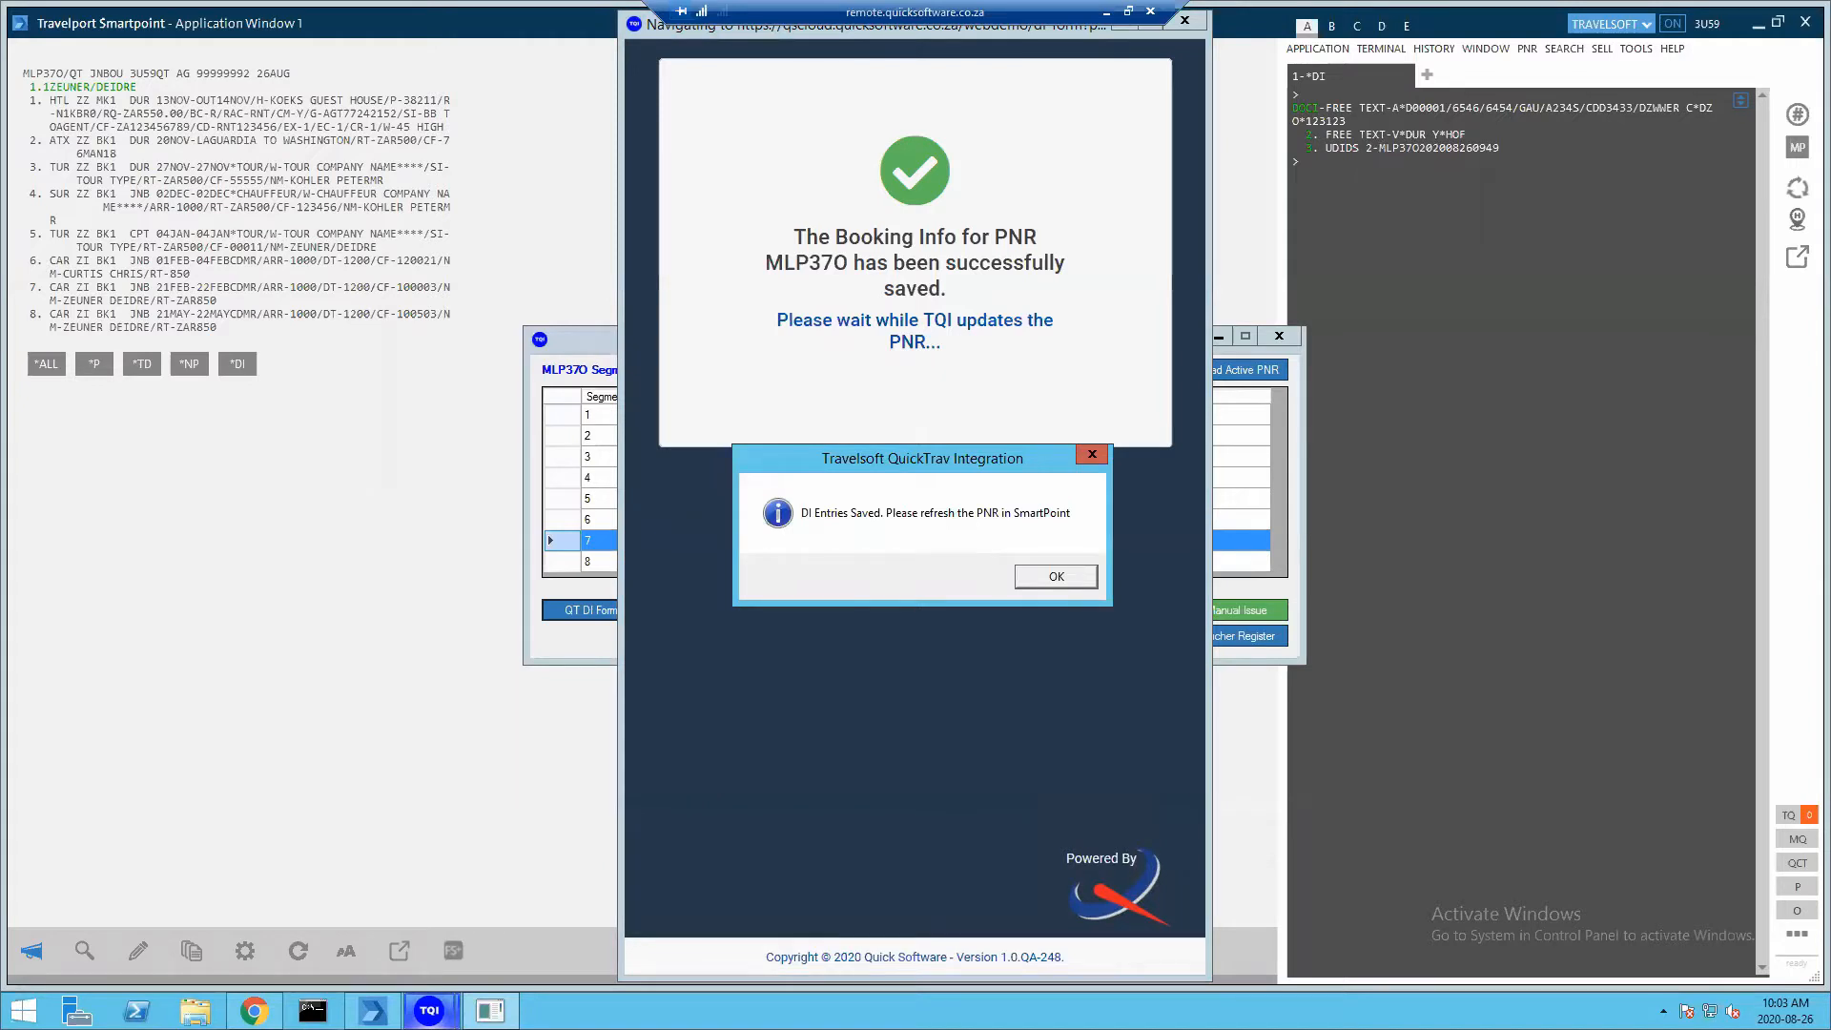
pyautogui.click(1056, 576)
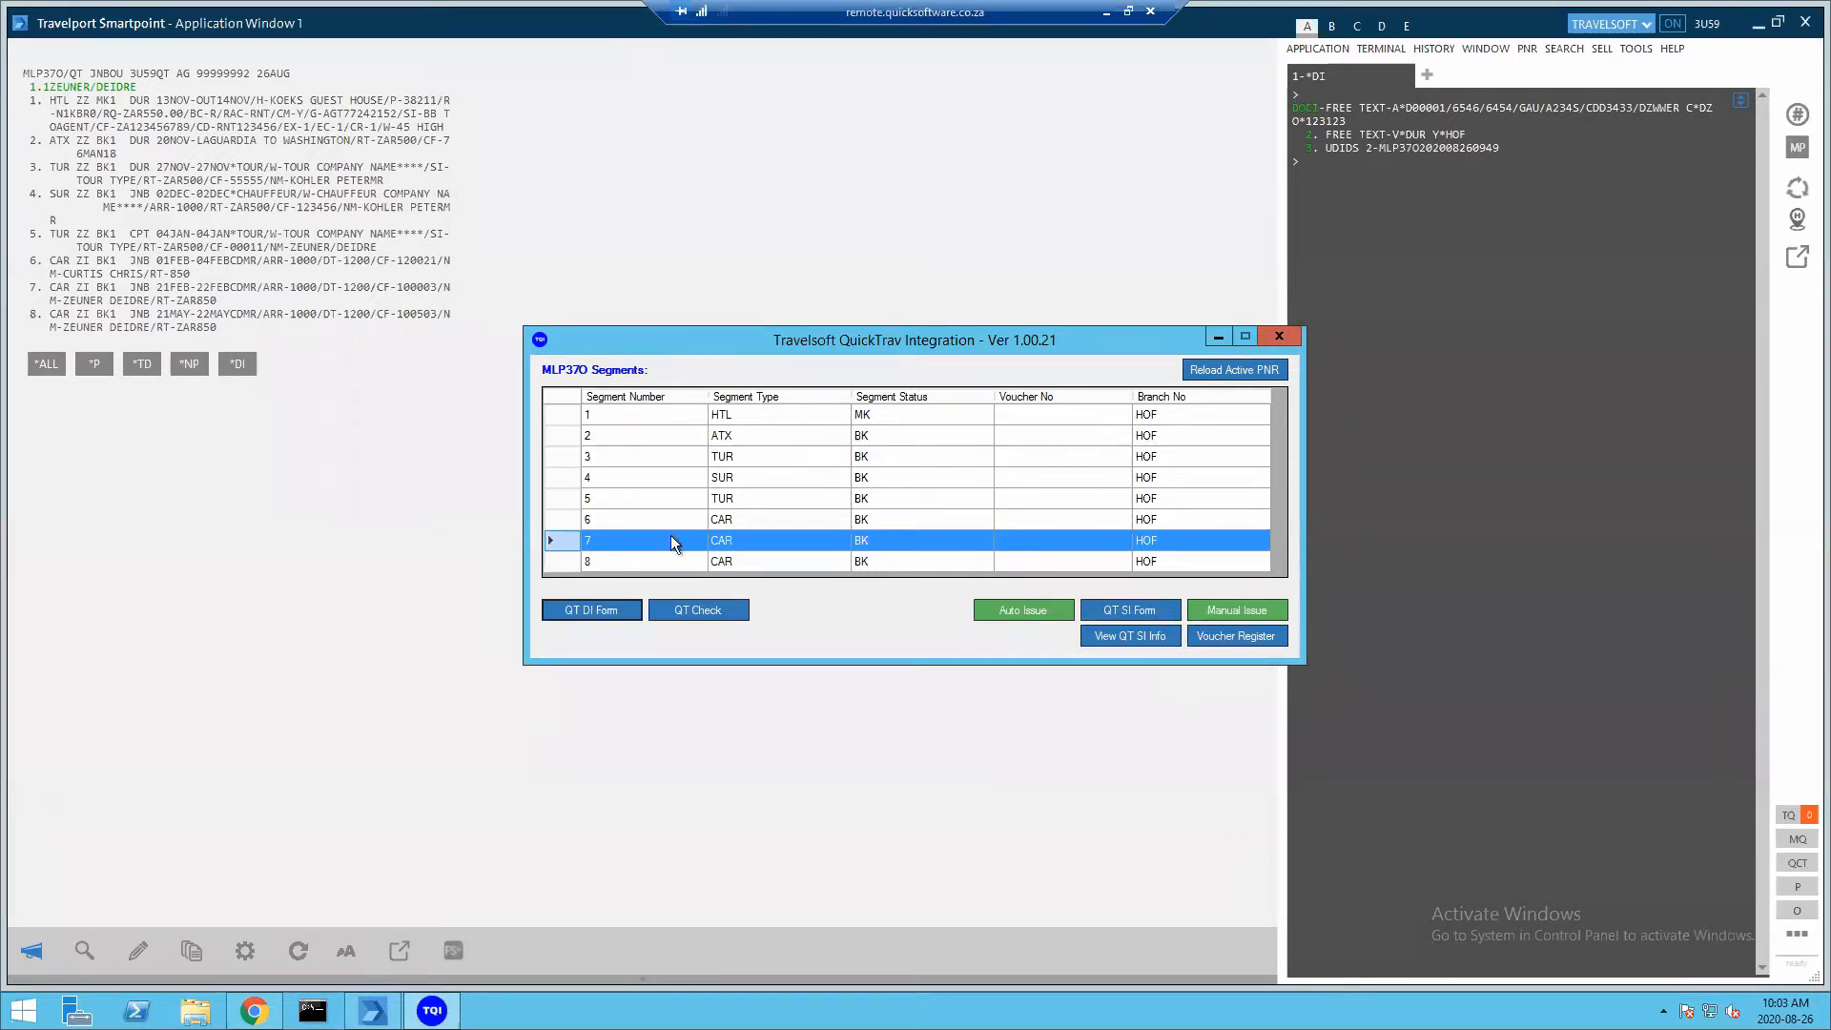
# Select car segment 6 and start a manual voucher issue for it
pyautogui.click(628, 515)
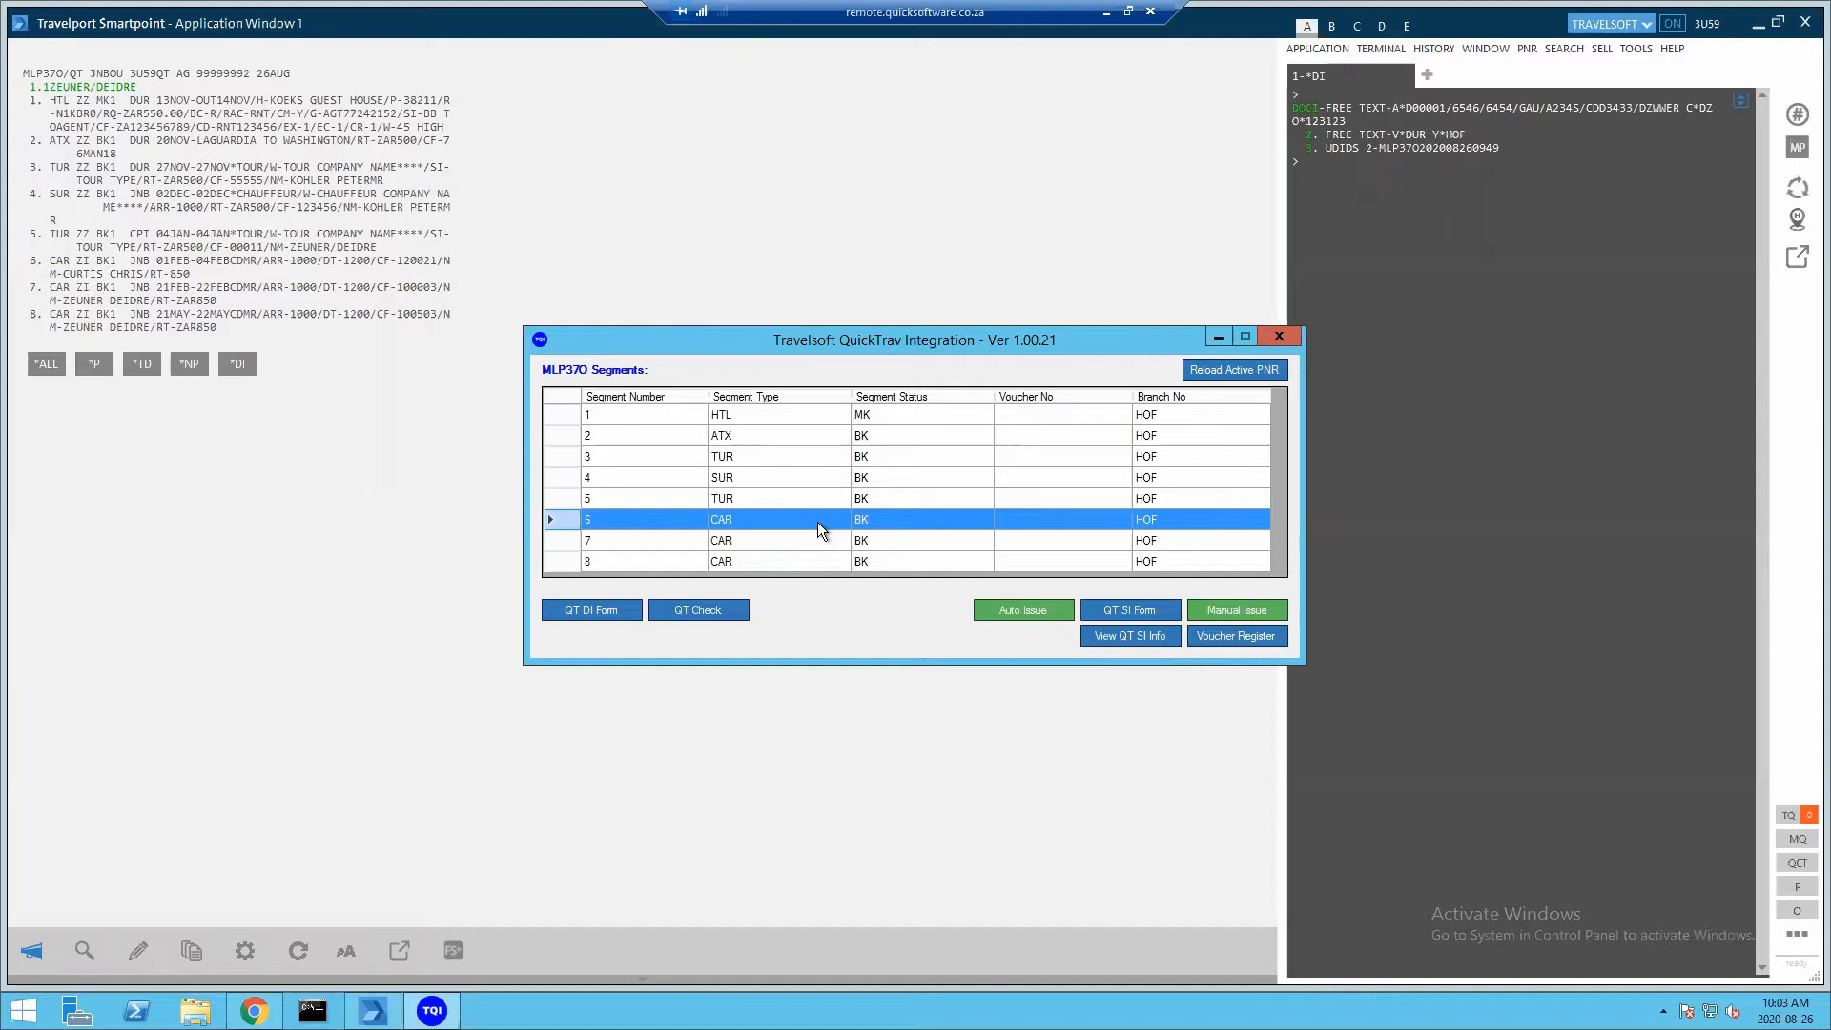
pyautogui.click(1227, 608)
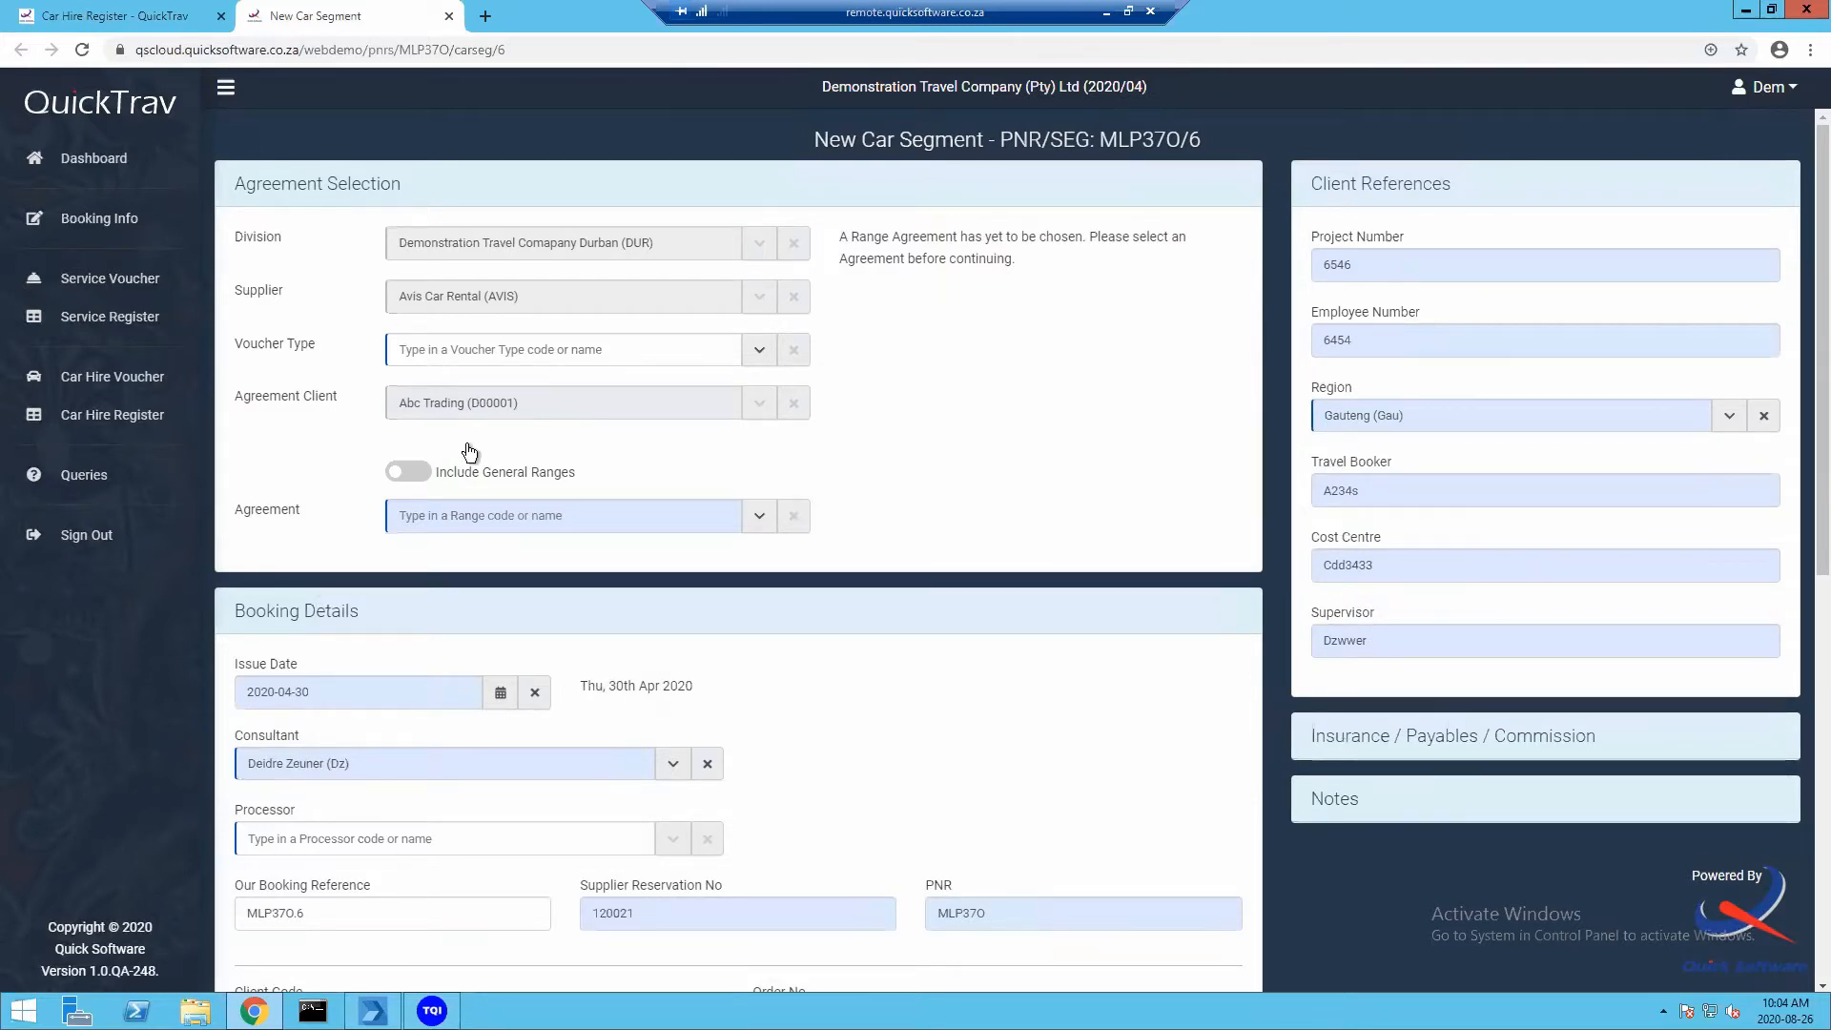
# Set the car voucher type to Billback
pyautogui.click(758, 355)
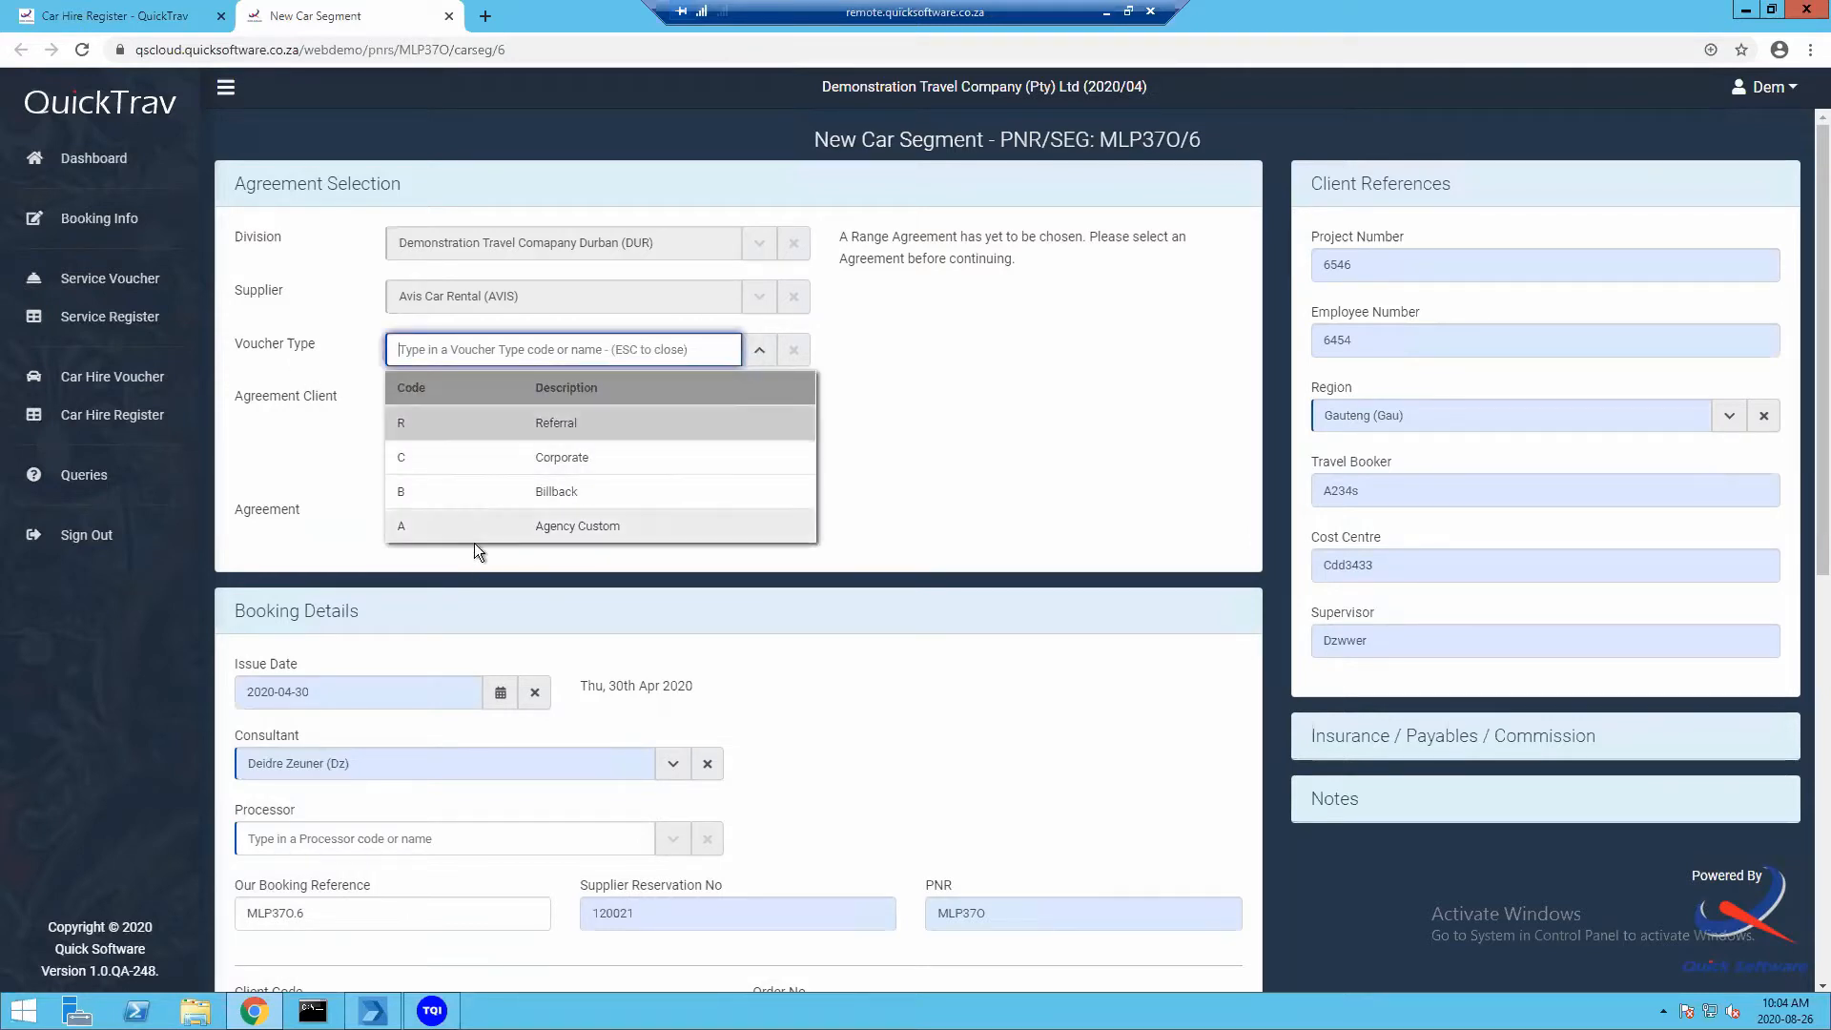
pyautogui.click(484, 424)
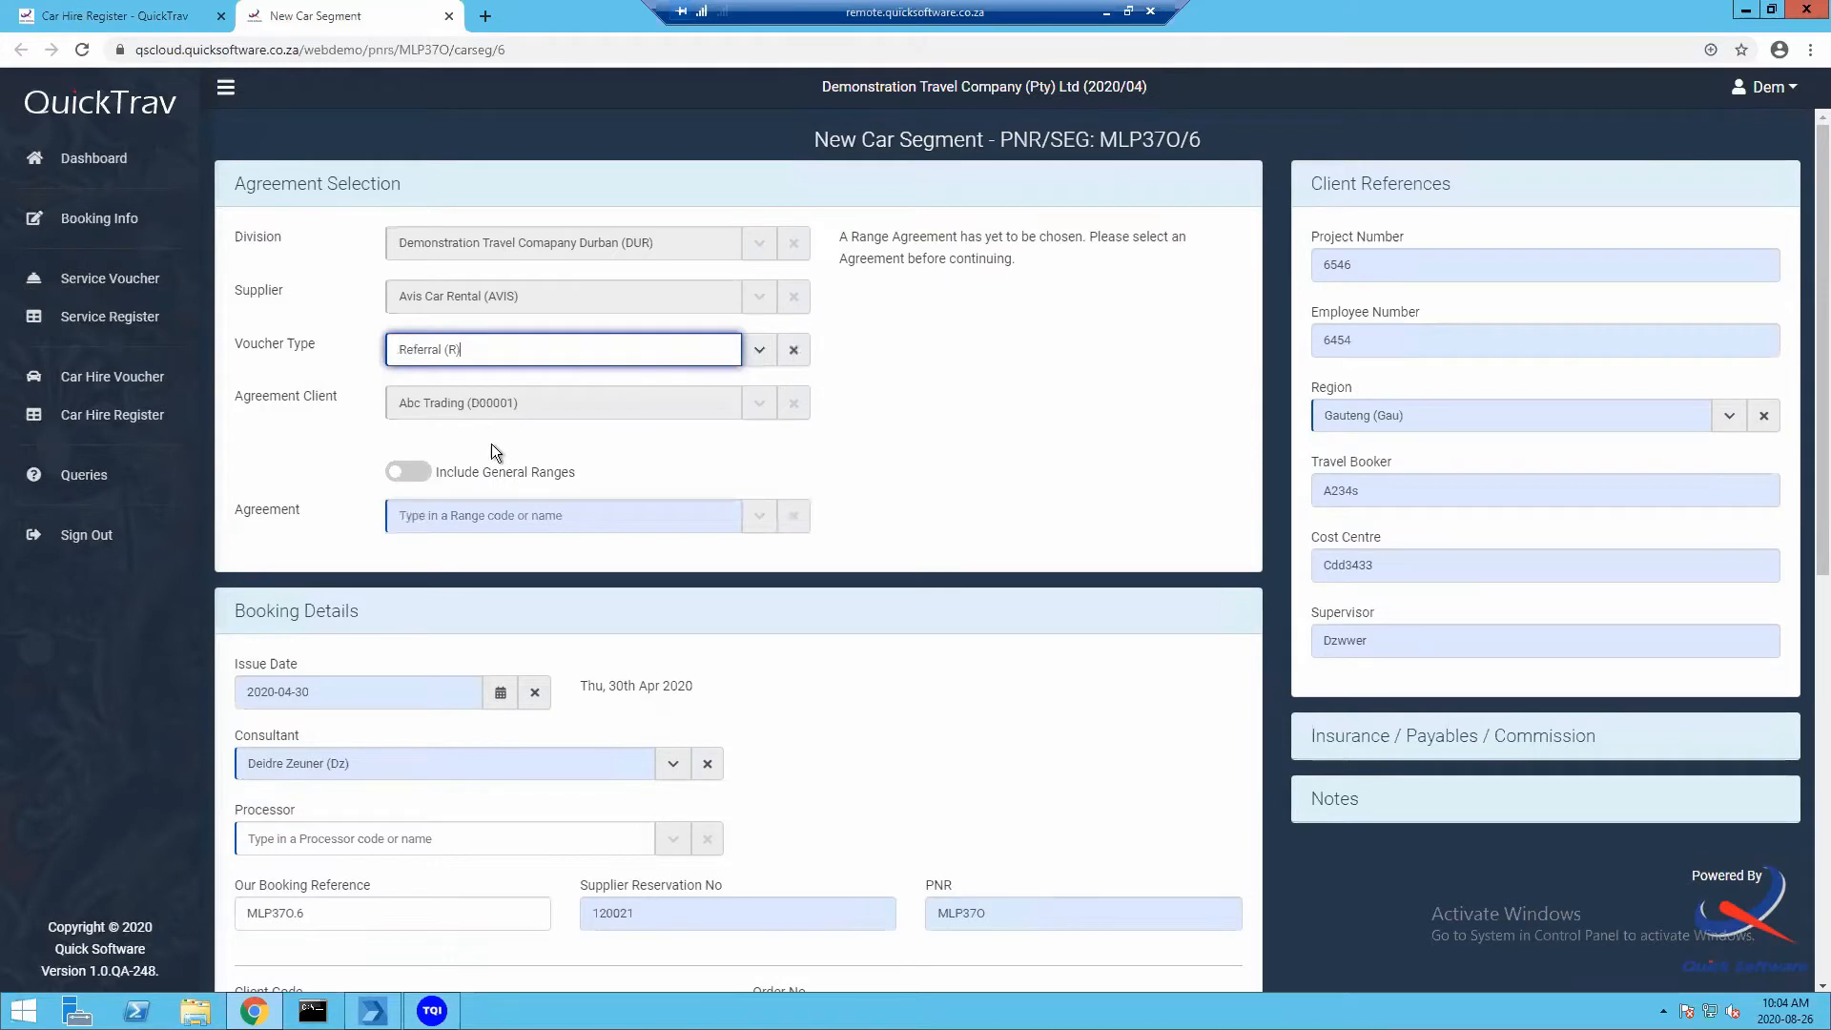
pyautogui.click(755, 515)
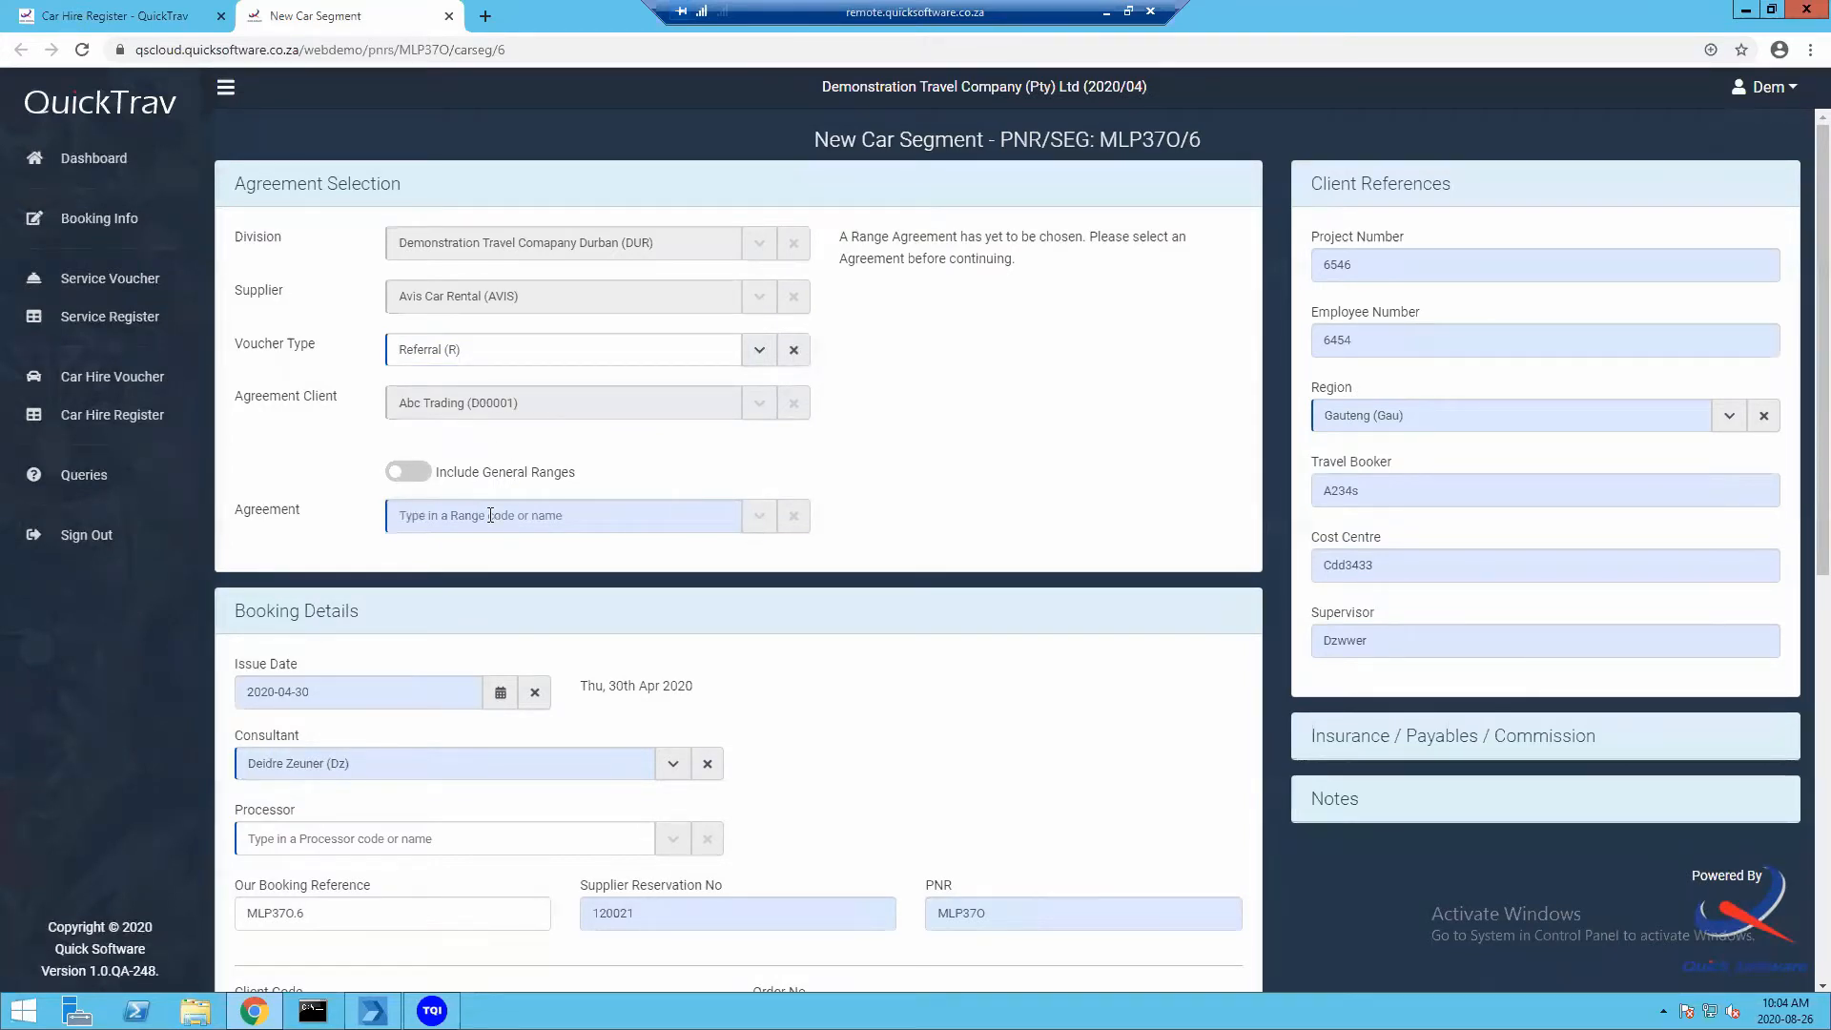
pyautogui.click(760, 351)
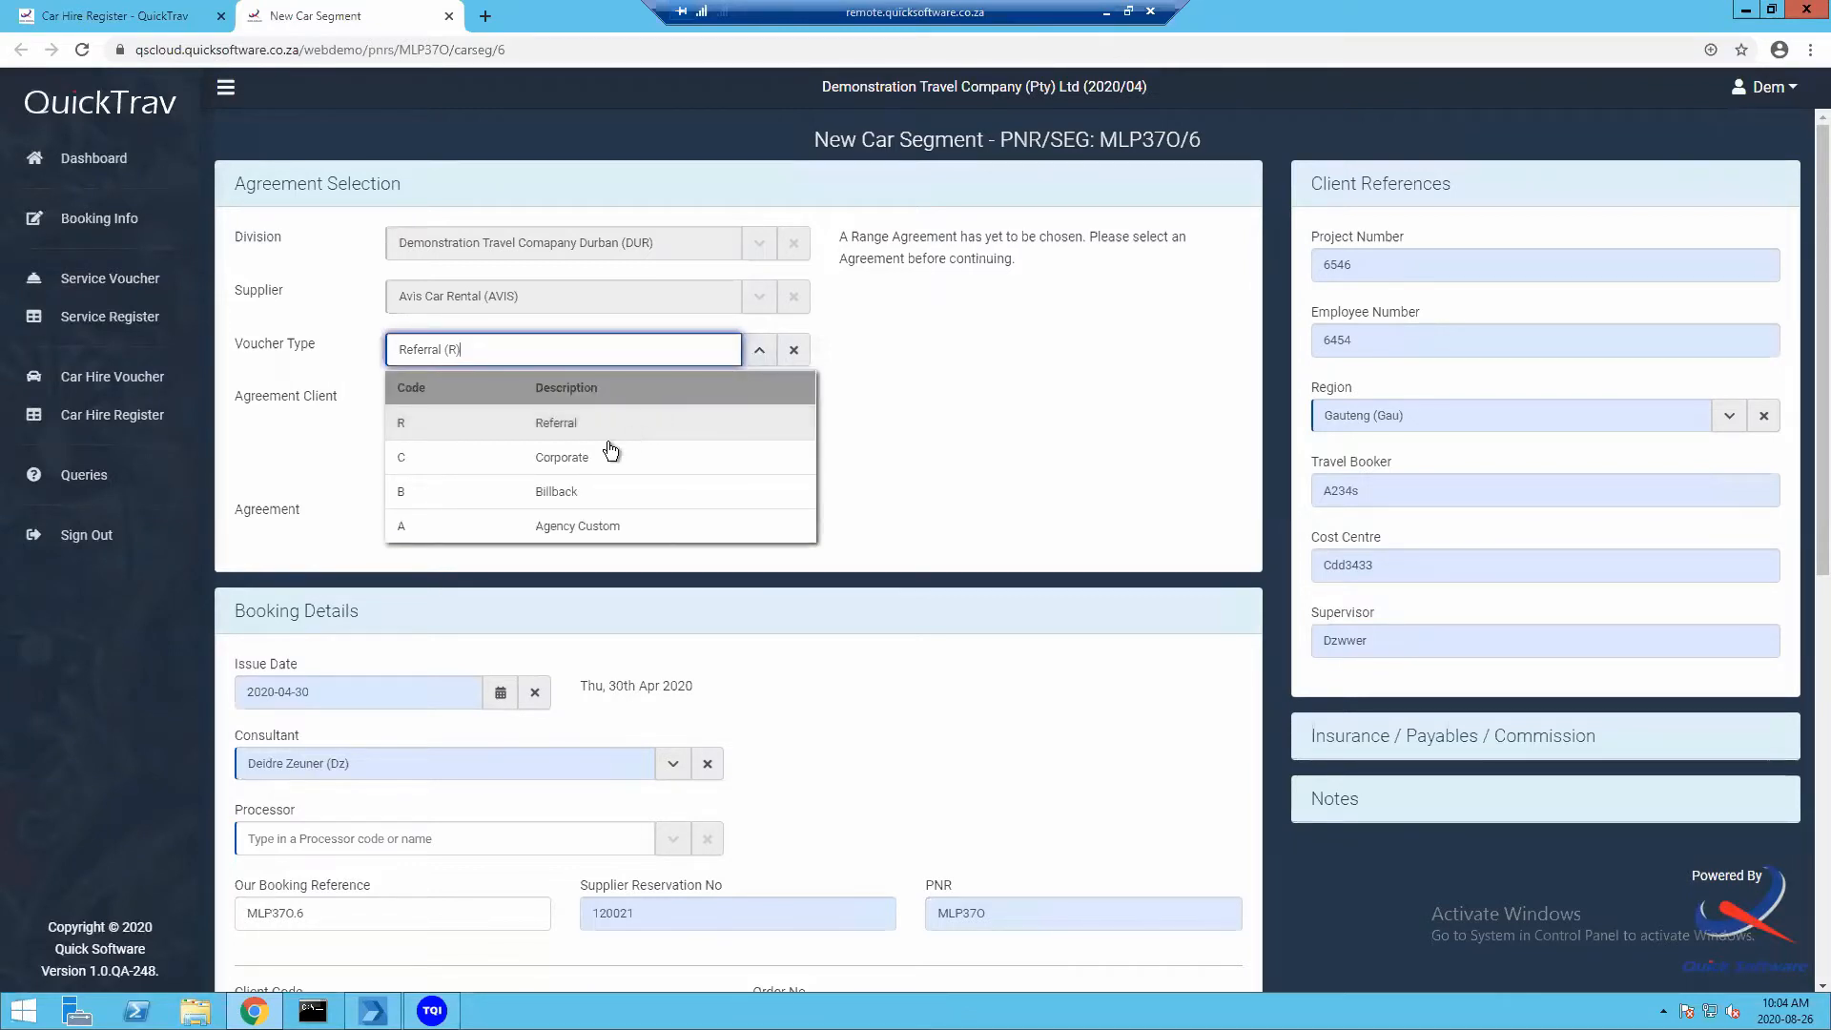
pyautogui.click(582, 490)
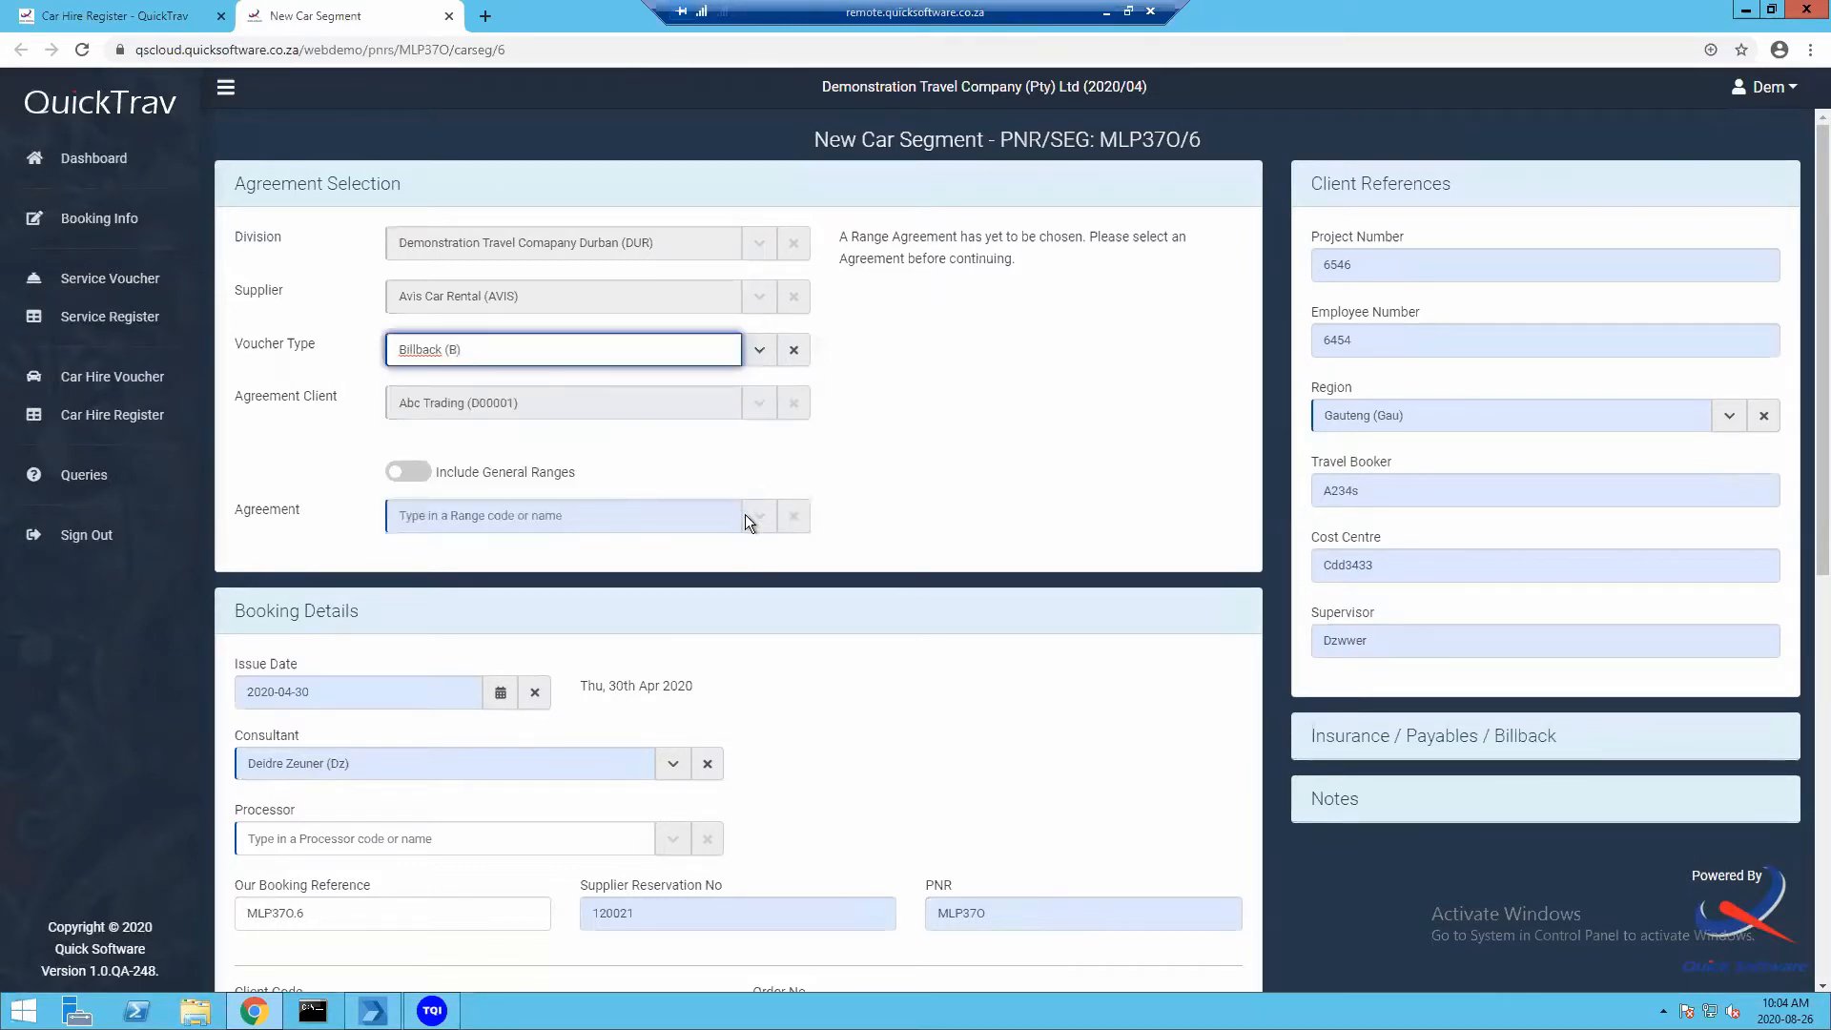
# Include general ranges and choose the Avis General Bb (BAV1) agreement
pyautogui.click(445, 401)
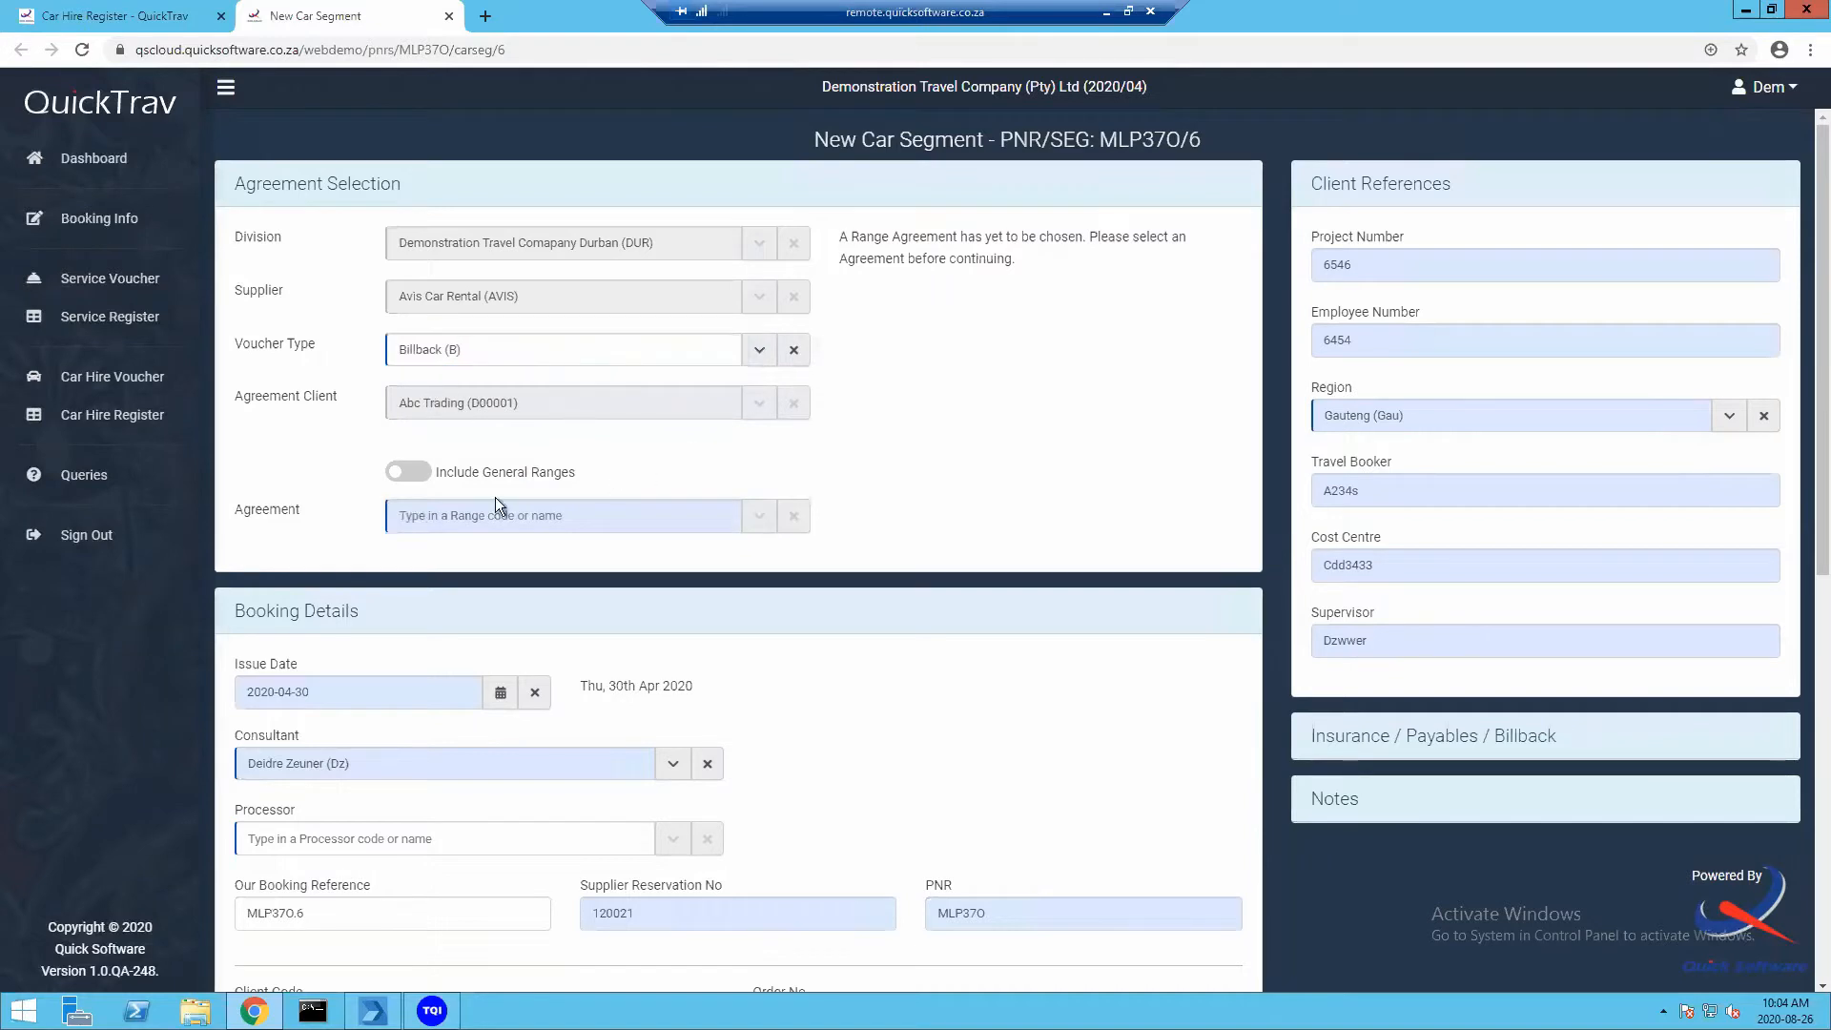
pyautogui.click(421, 474)
pyautogui.click(758, 520)
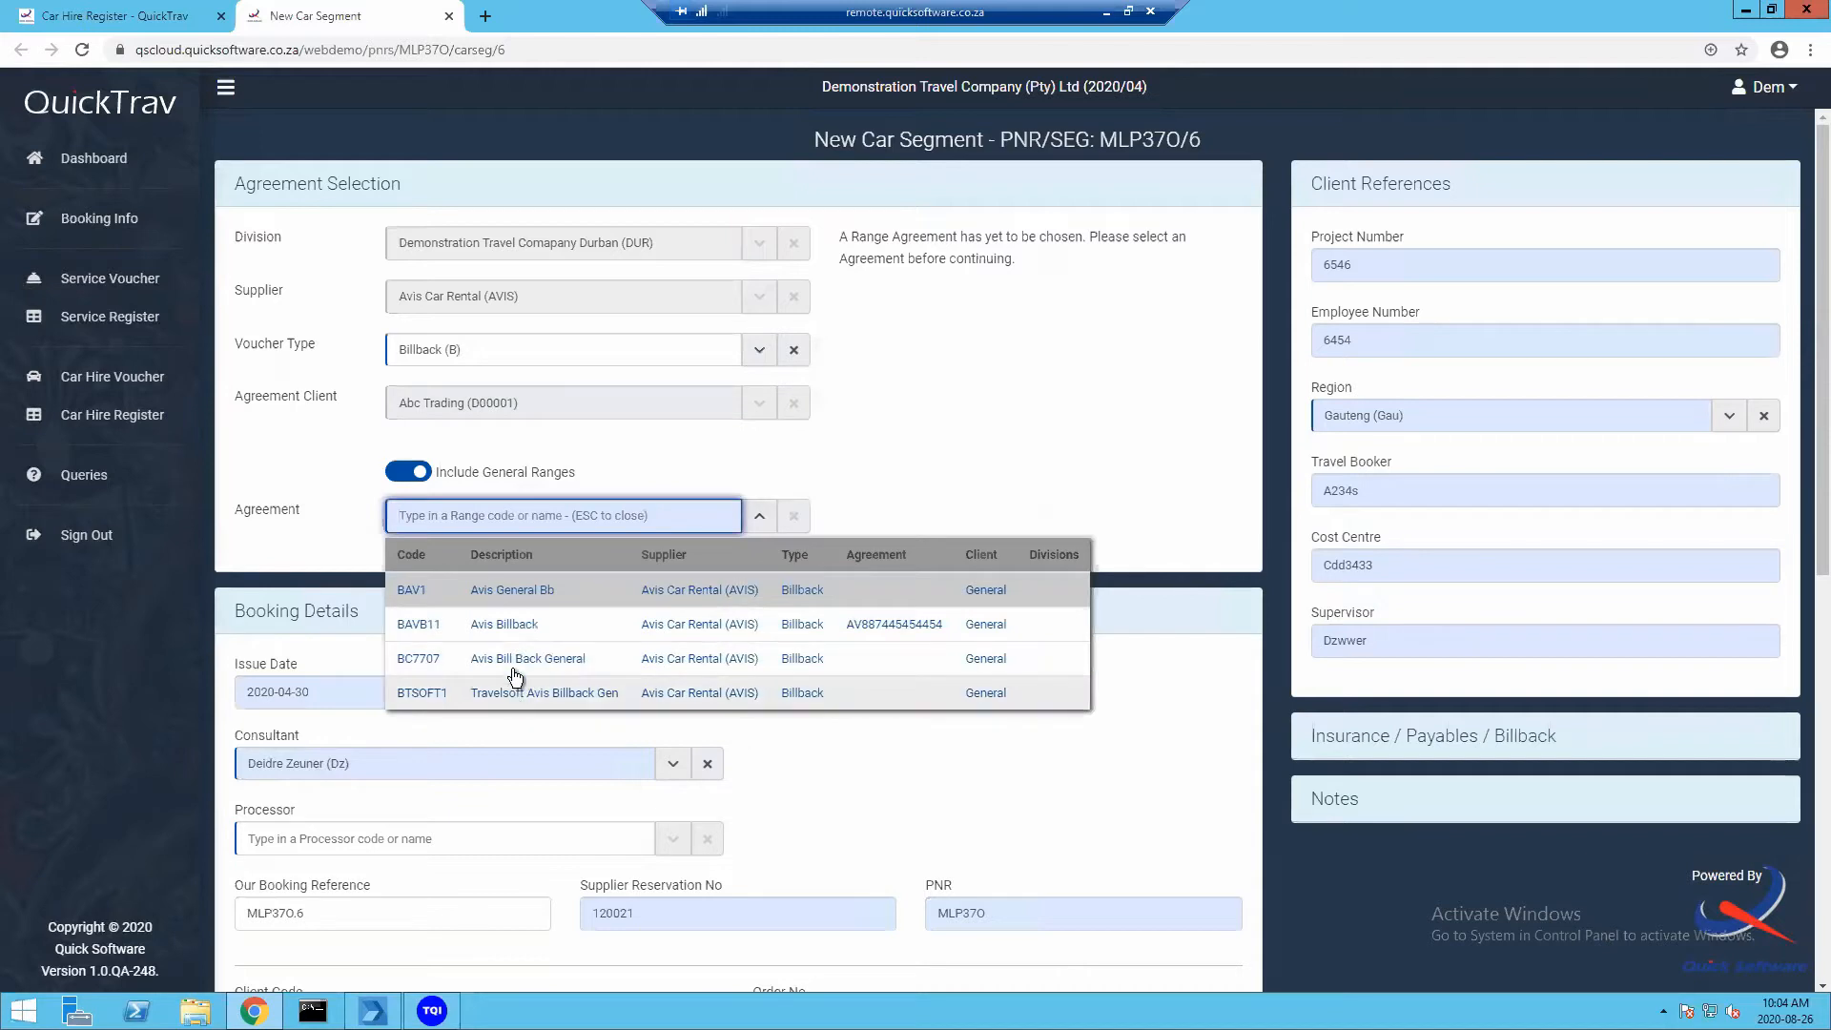
pyautogui.click(508, 590)
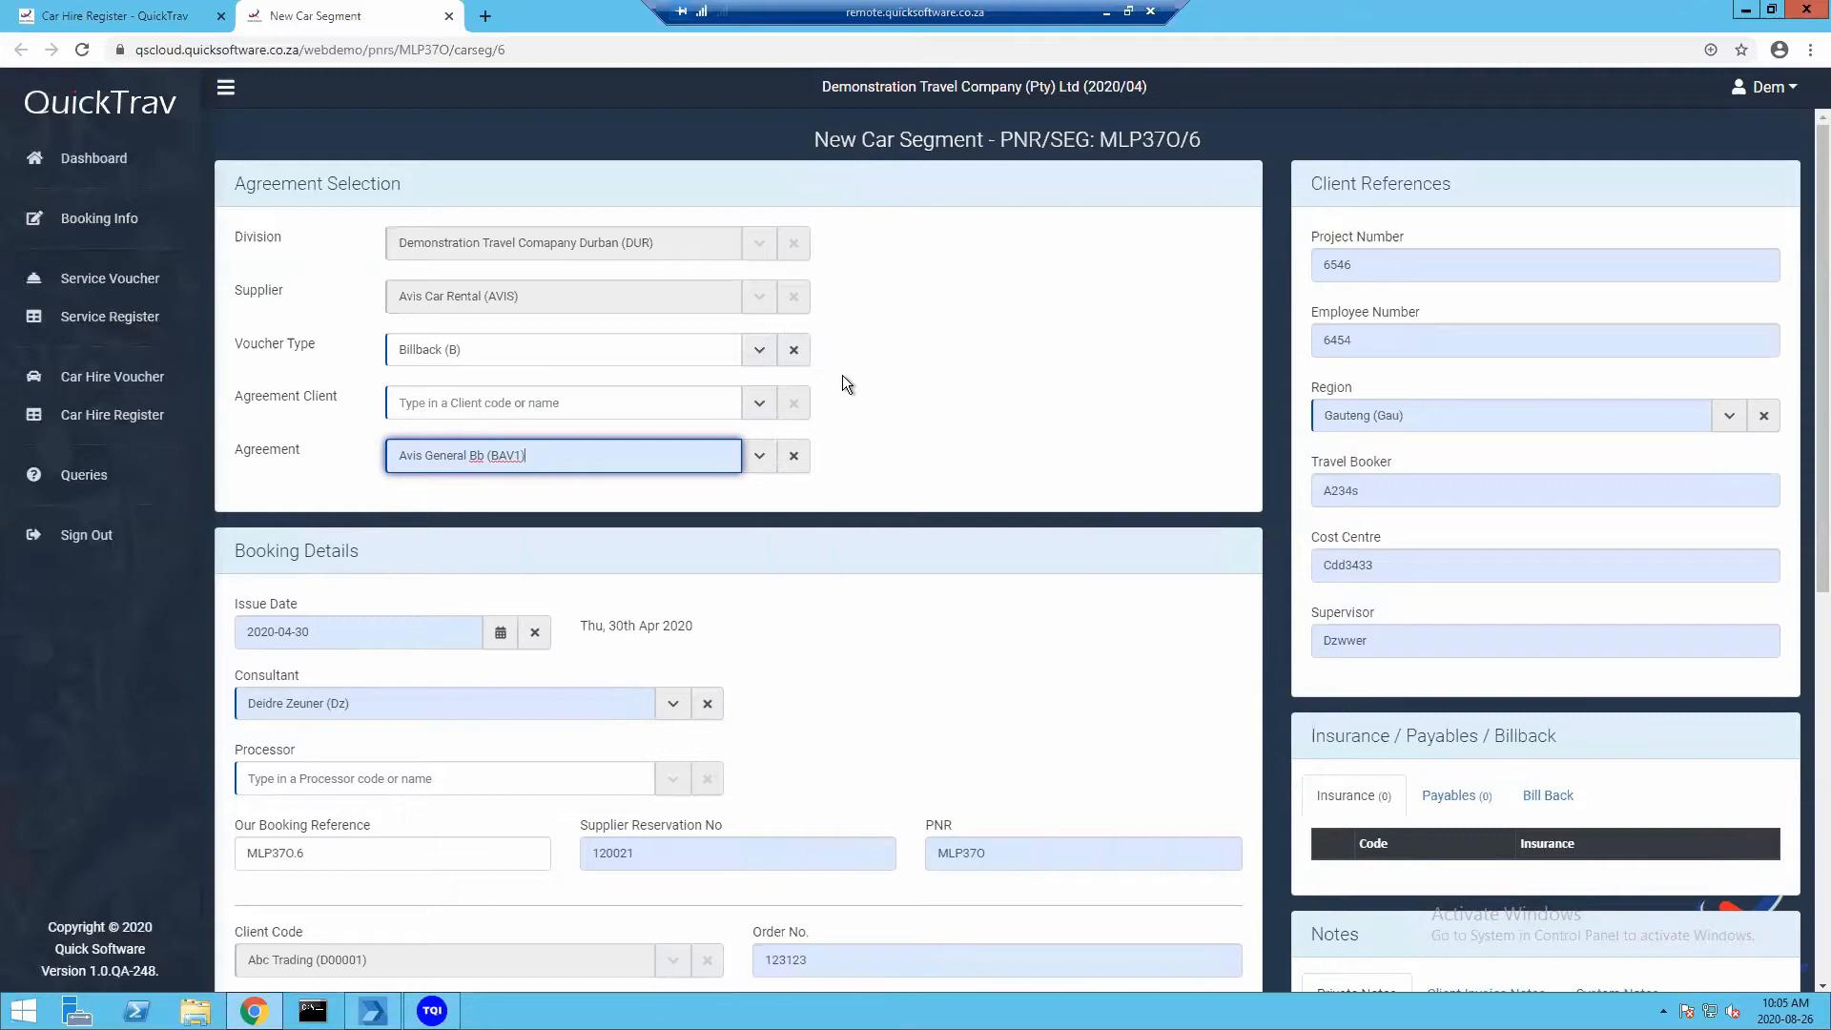
# Enter the renter's cell phone number in the Cell No. field
pyautogui.scroll(-3, 716, 382)
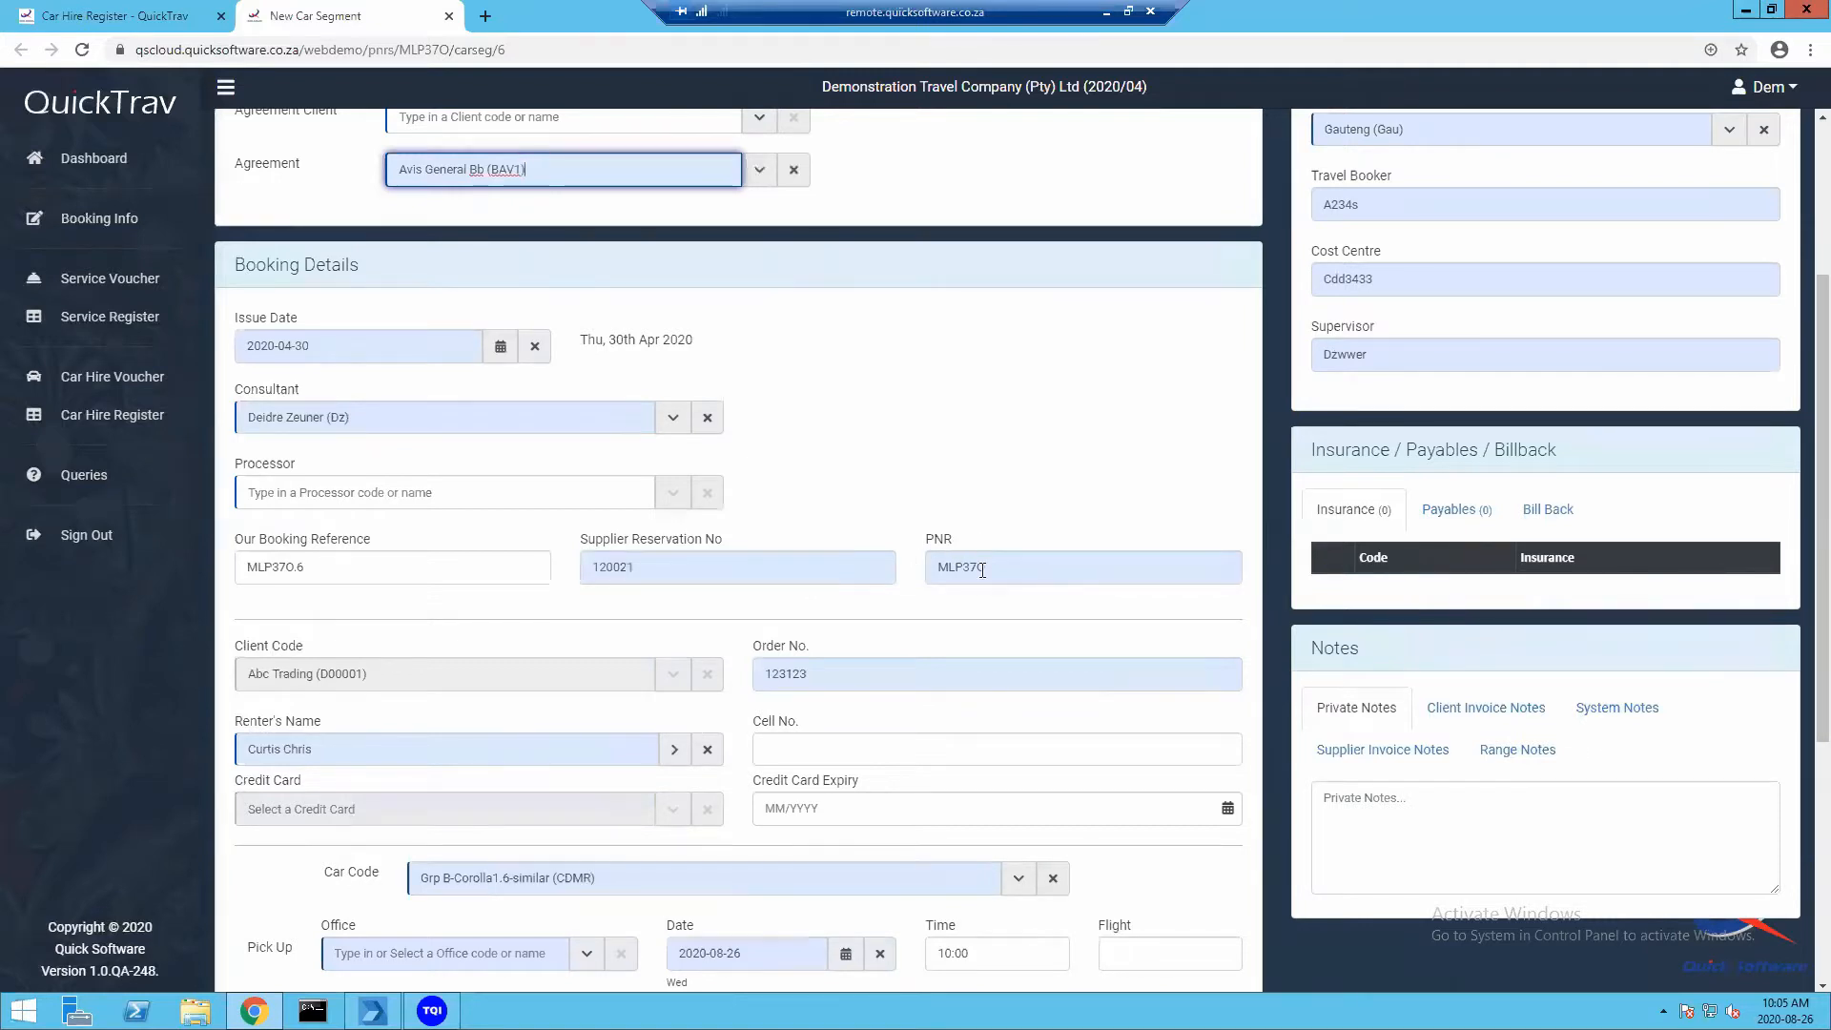
pyautogui.scroll(-2, 983, 571)
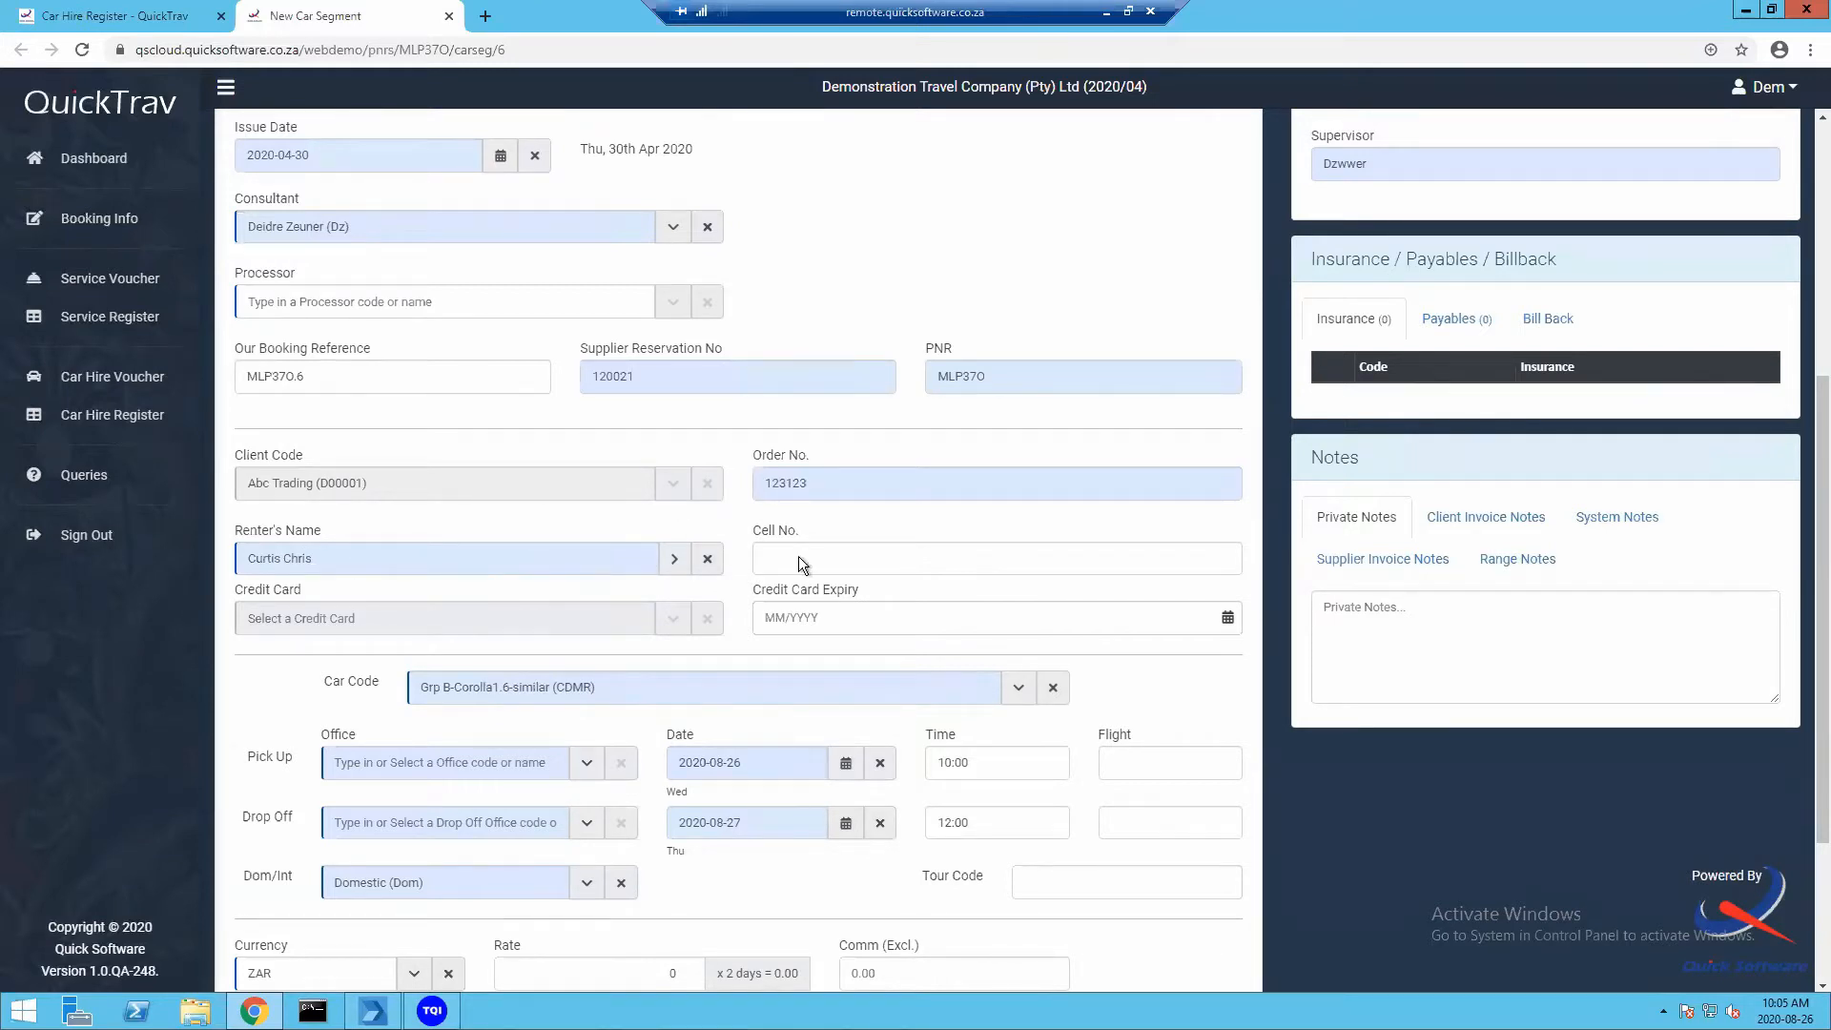
pyautogui.click(767, 561)
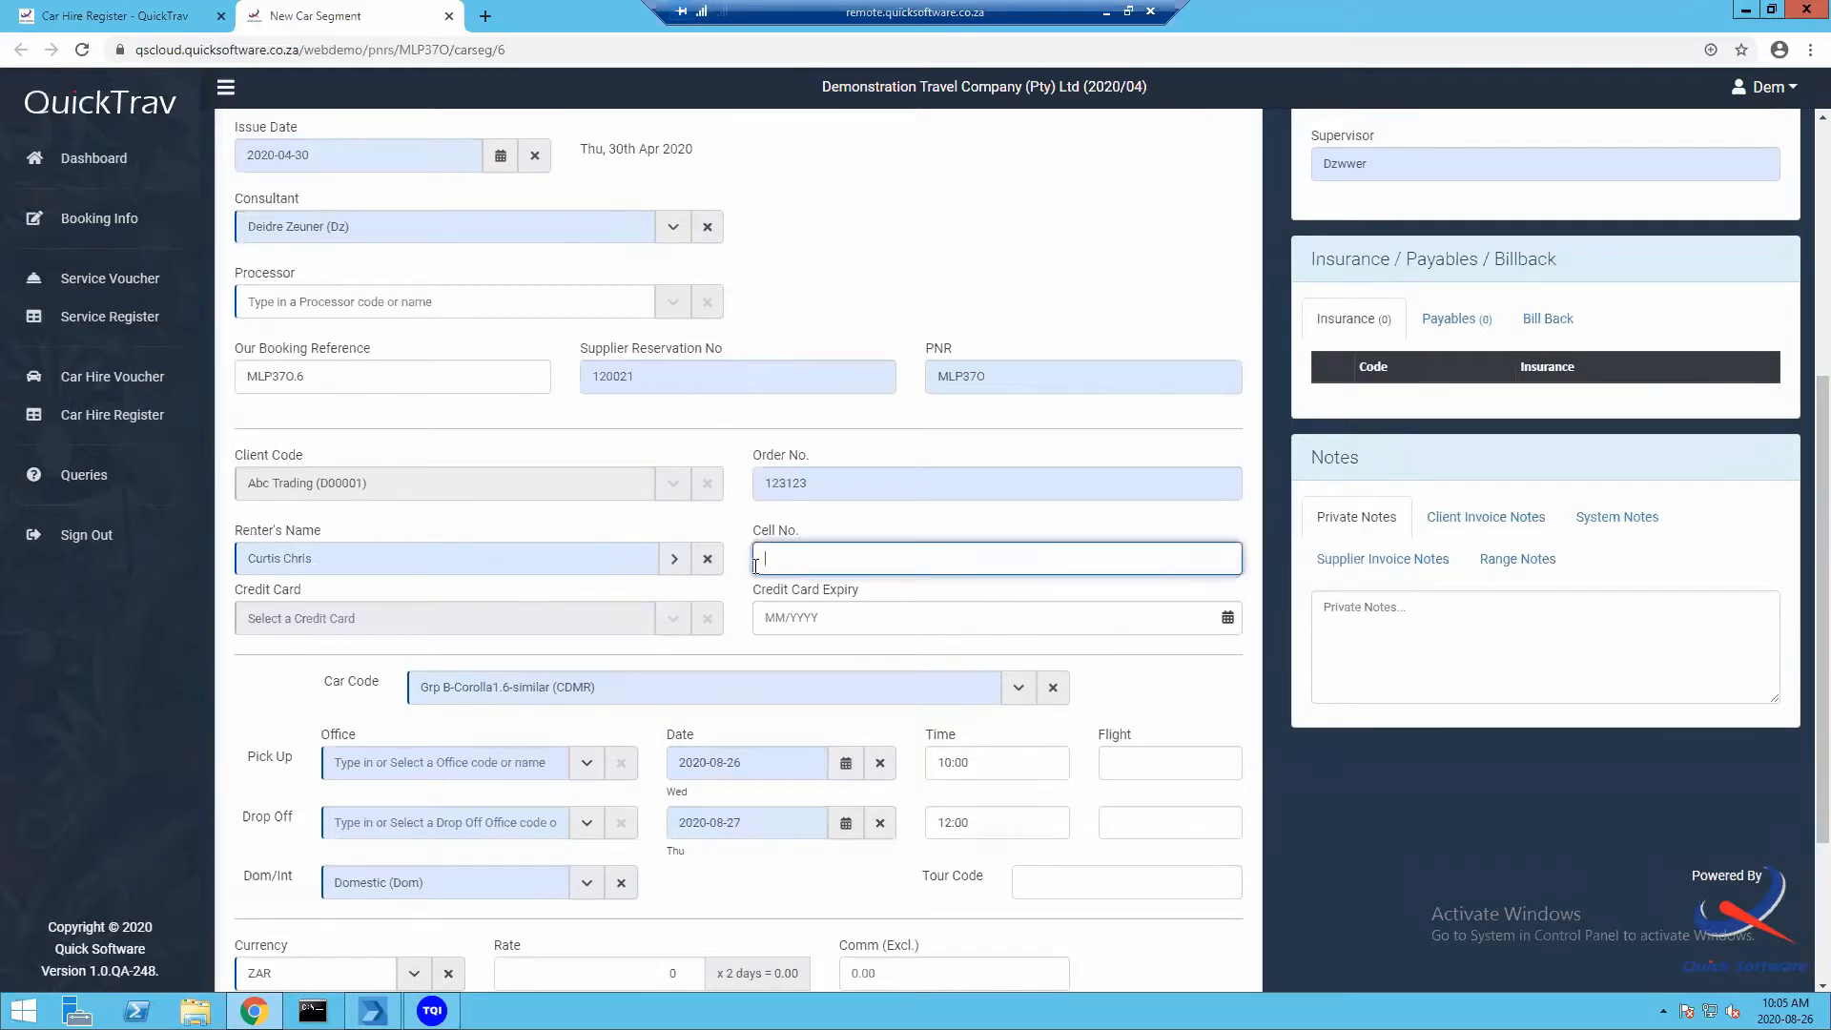
pyautogui.scroll(-2, 640, 598)
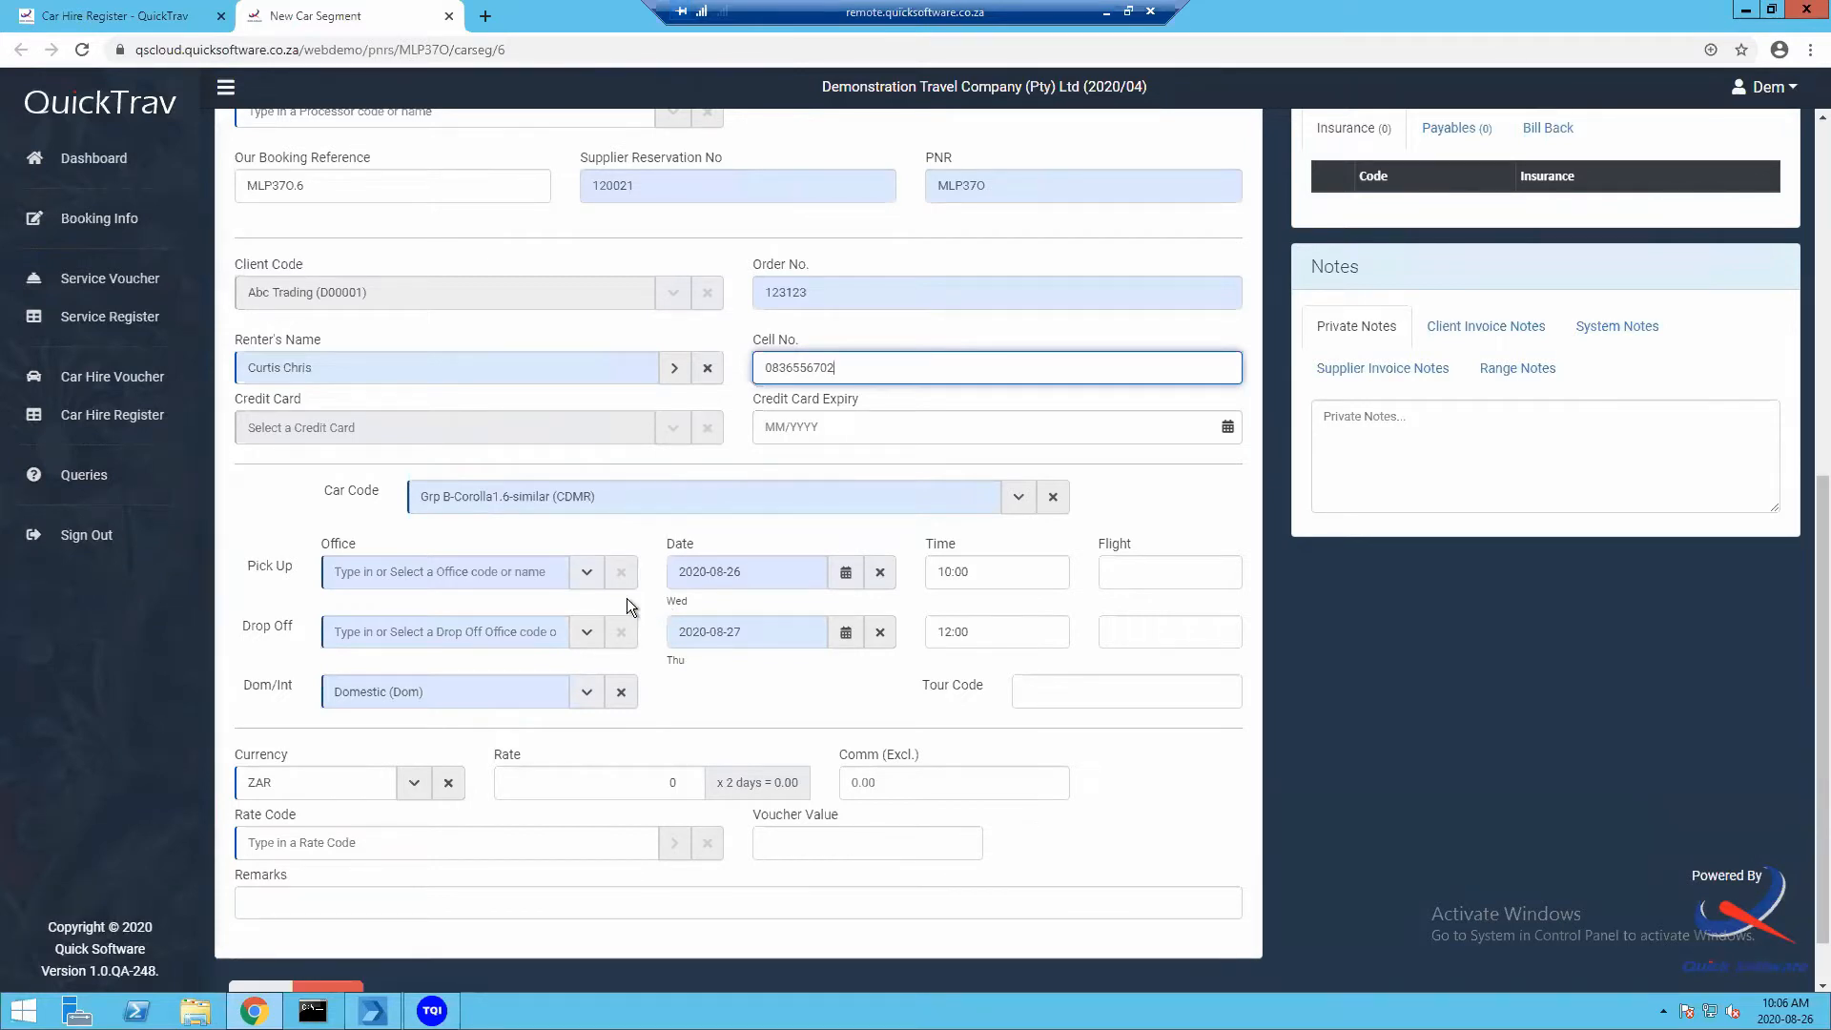
# Set the pick-up office to Johannesburg Airport (JNB APT)
pyautogui.click(384, 579)
pyautogui.write('johan')
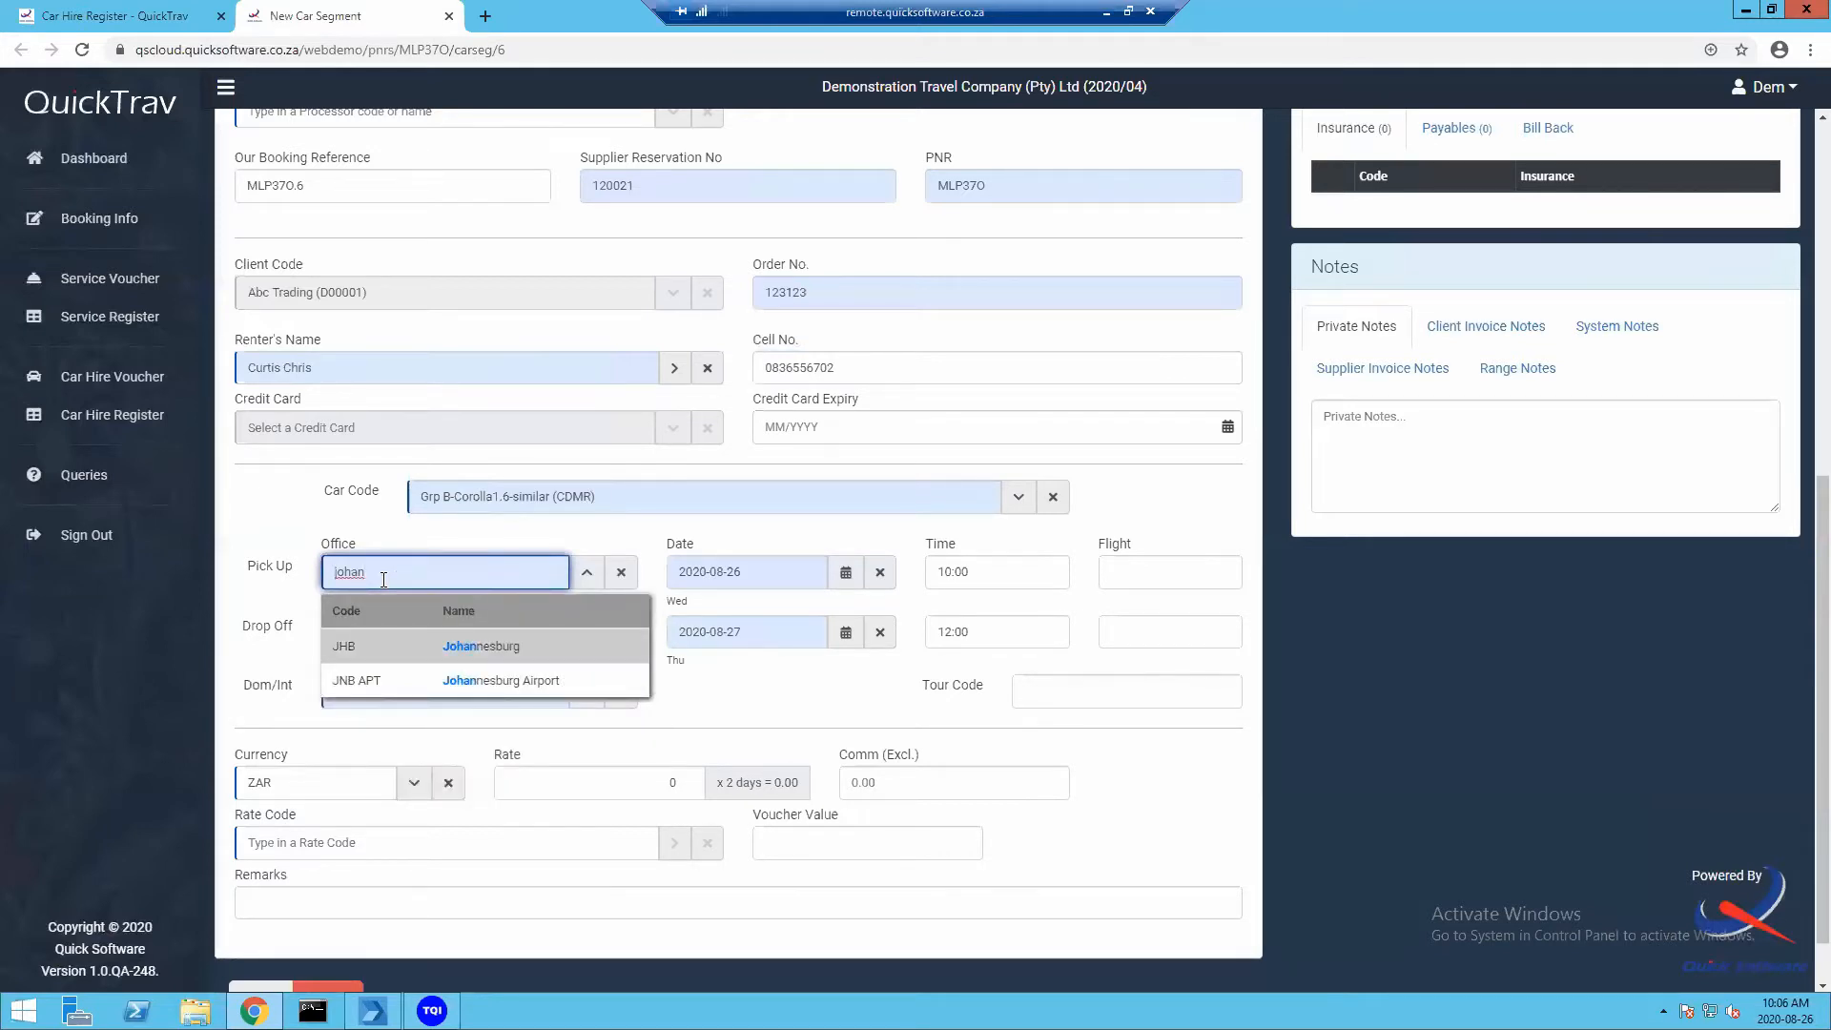
pyautogui.click(438, 683)
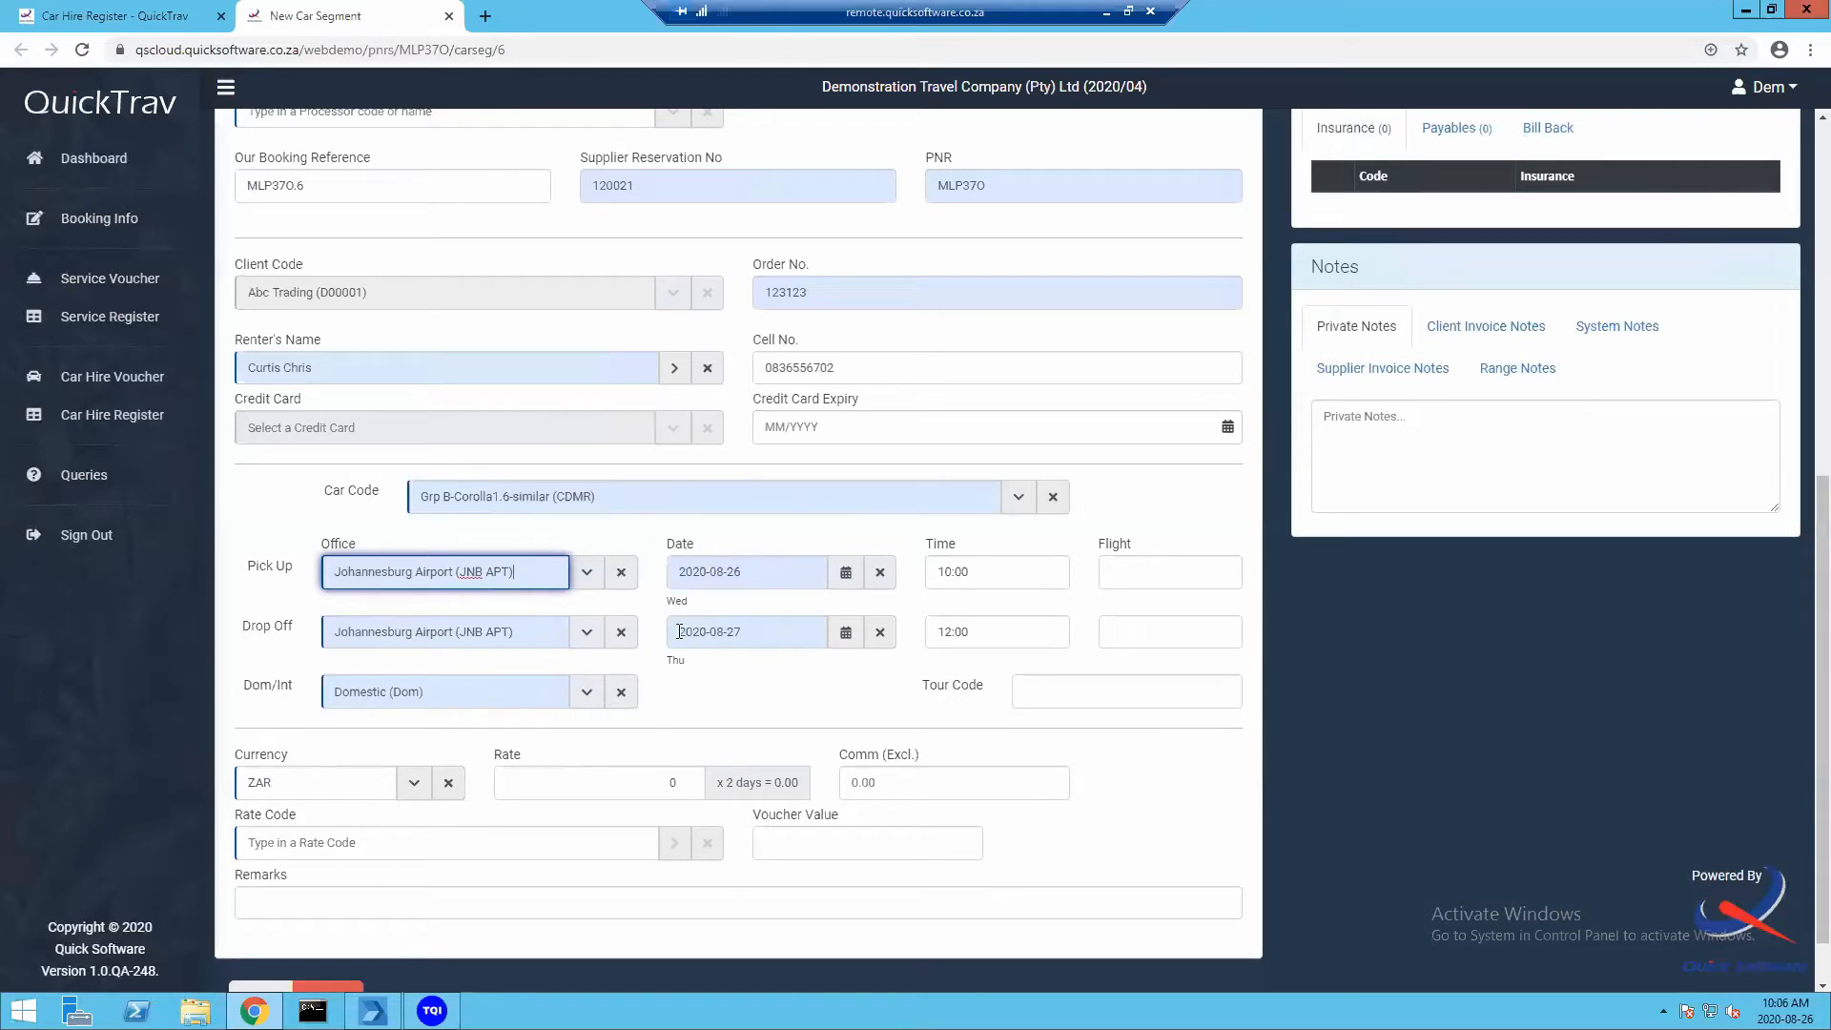
# Enter pick-up flight SA851 and drop-off flight SA125
pyautogui.click(1145, 566)
pyautogui.write('SA851')
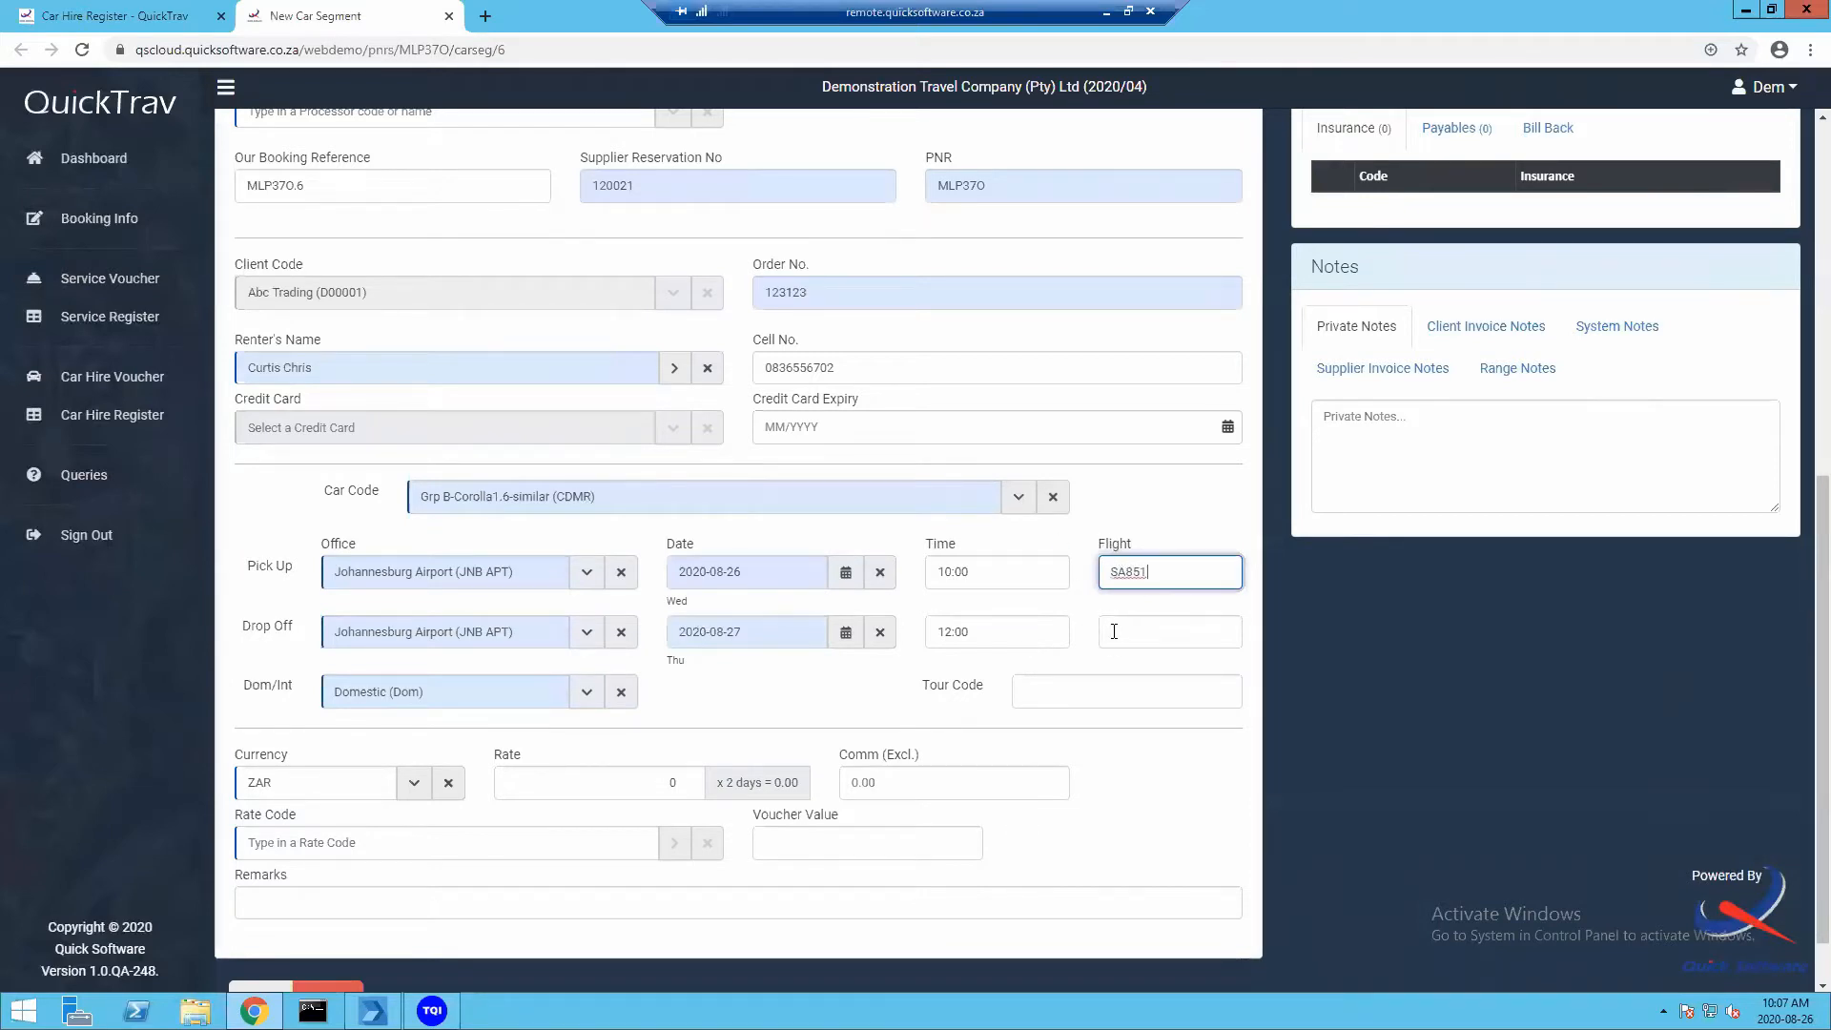
pyautogui.click(1103, 628)
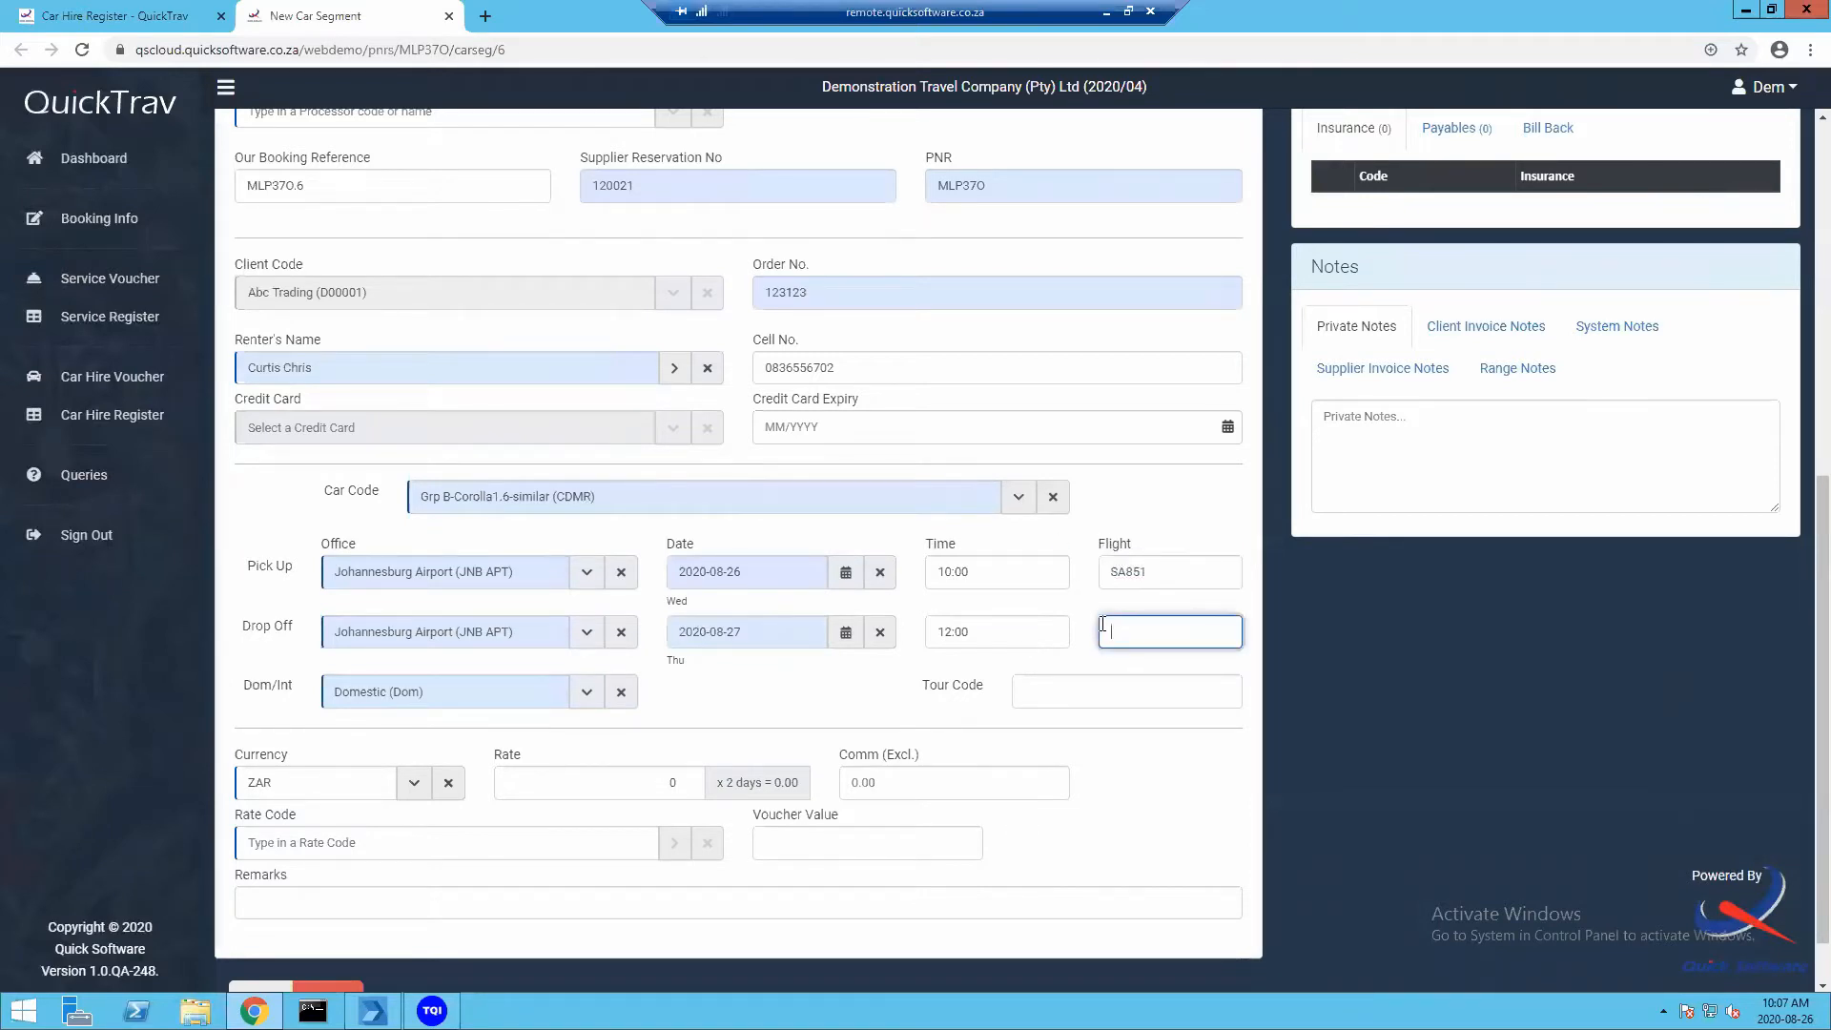
pyautogui.write('SA125')
# Set the daily hire rate to 850.00 ZAR and fill in the rate code
pyautogui.scroll(-2, 581, 540)
pyautogui.click(552, 718)
pyautogui.write('850.00')
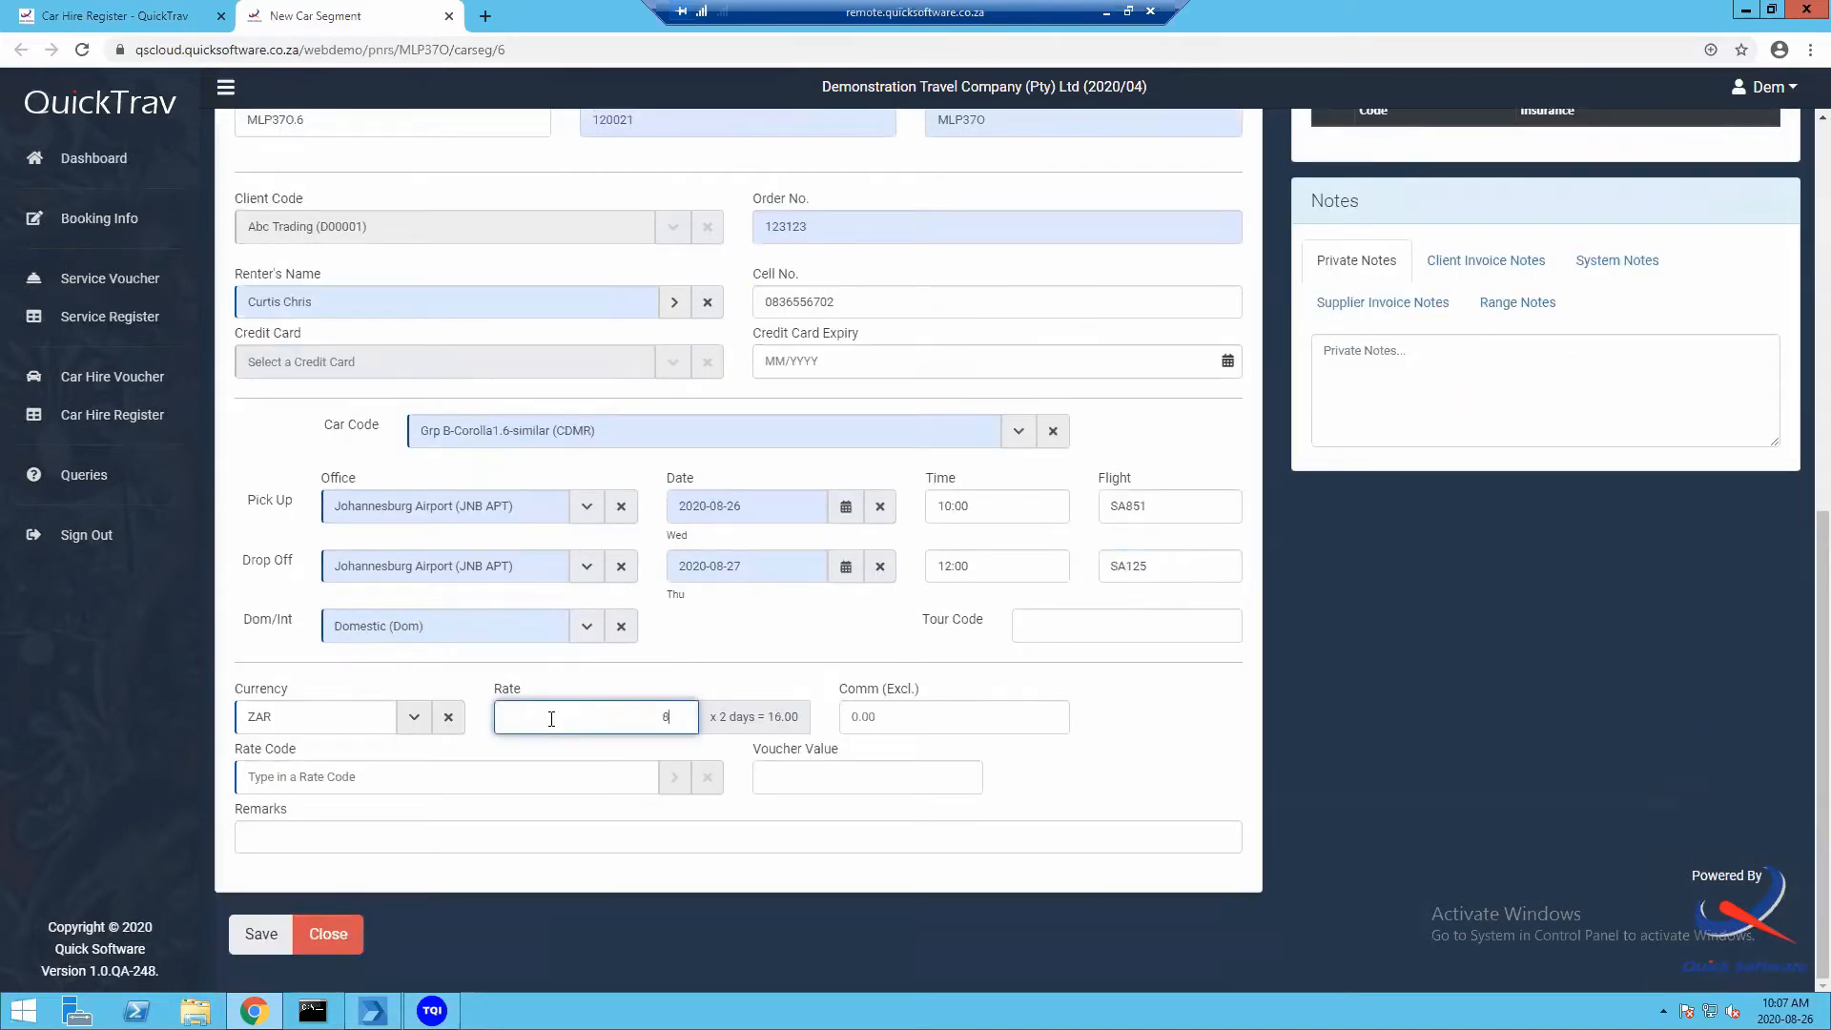
pyautogui.click(474, 778)
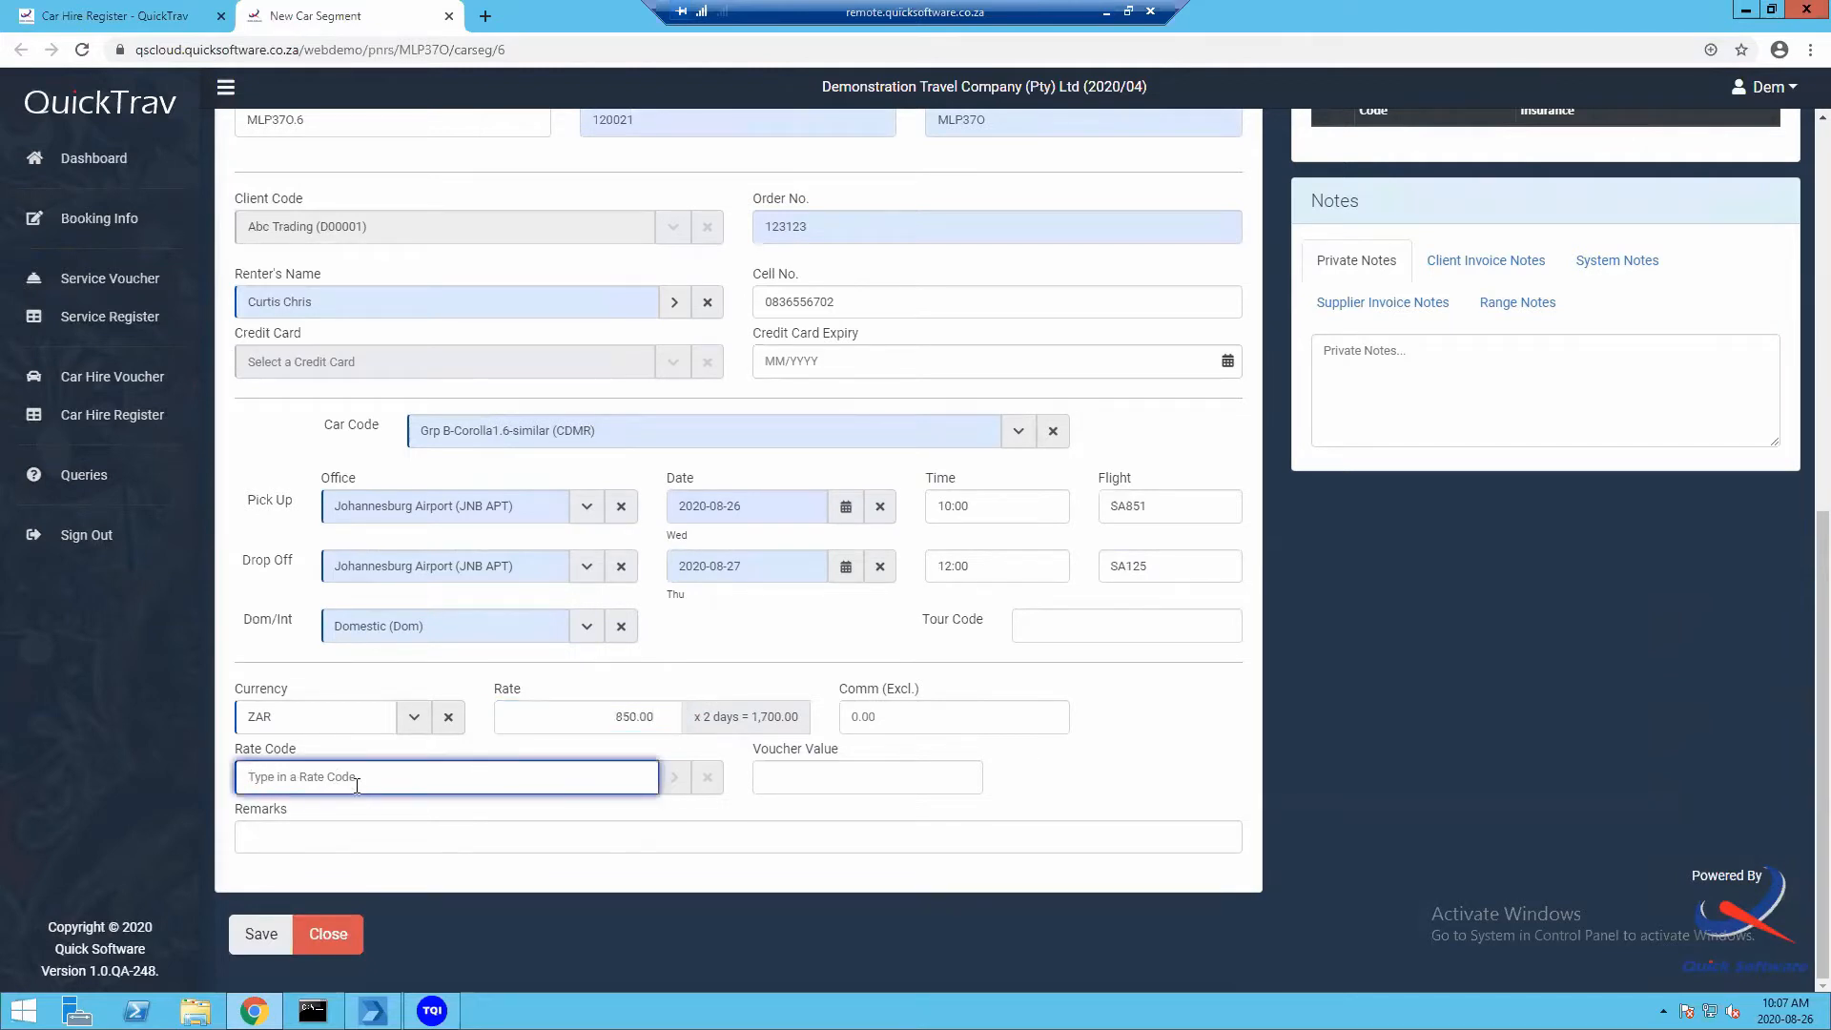
pyautogui.write('CM')
pyautogui.press('BackSpace')
pyautogui.press('BackSpace')
pyautogui.write('E')
pyautogui.scroll(7, 617, 742)
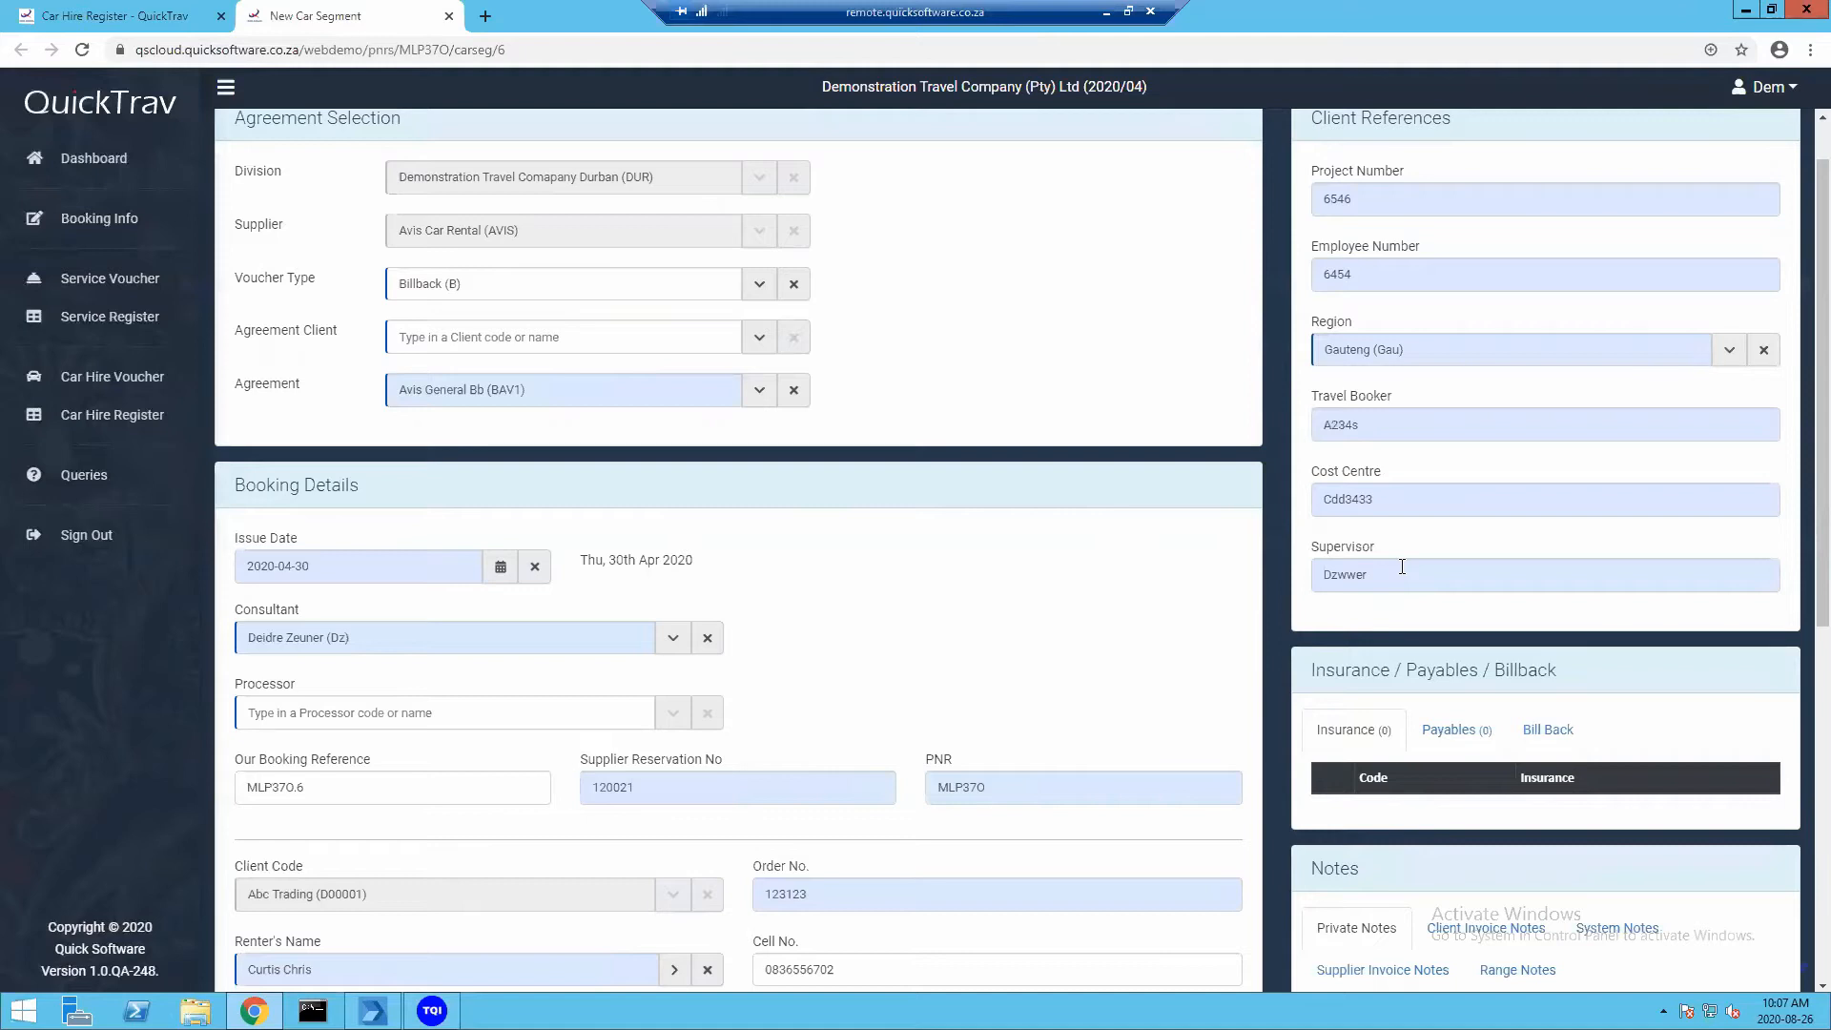
# Review the Grp B Corolla (CDMR) JNB hire details and show the Client Invoice Notes
pyautogui.scroll(-2, 1414, 597)
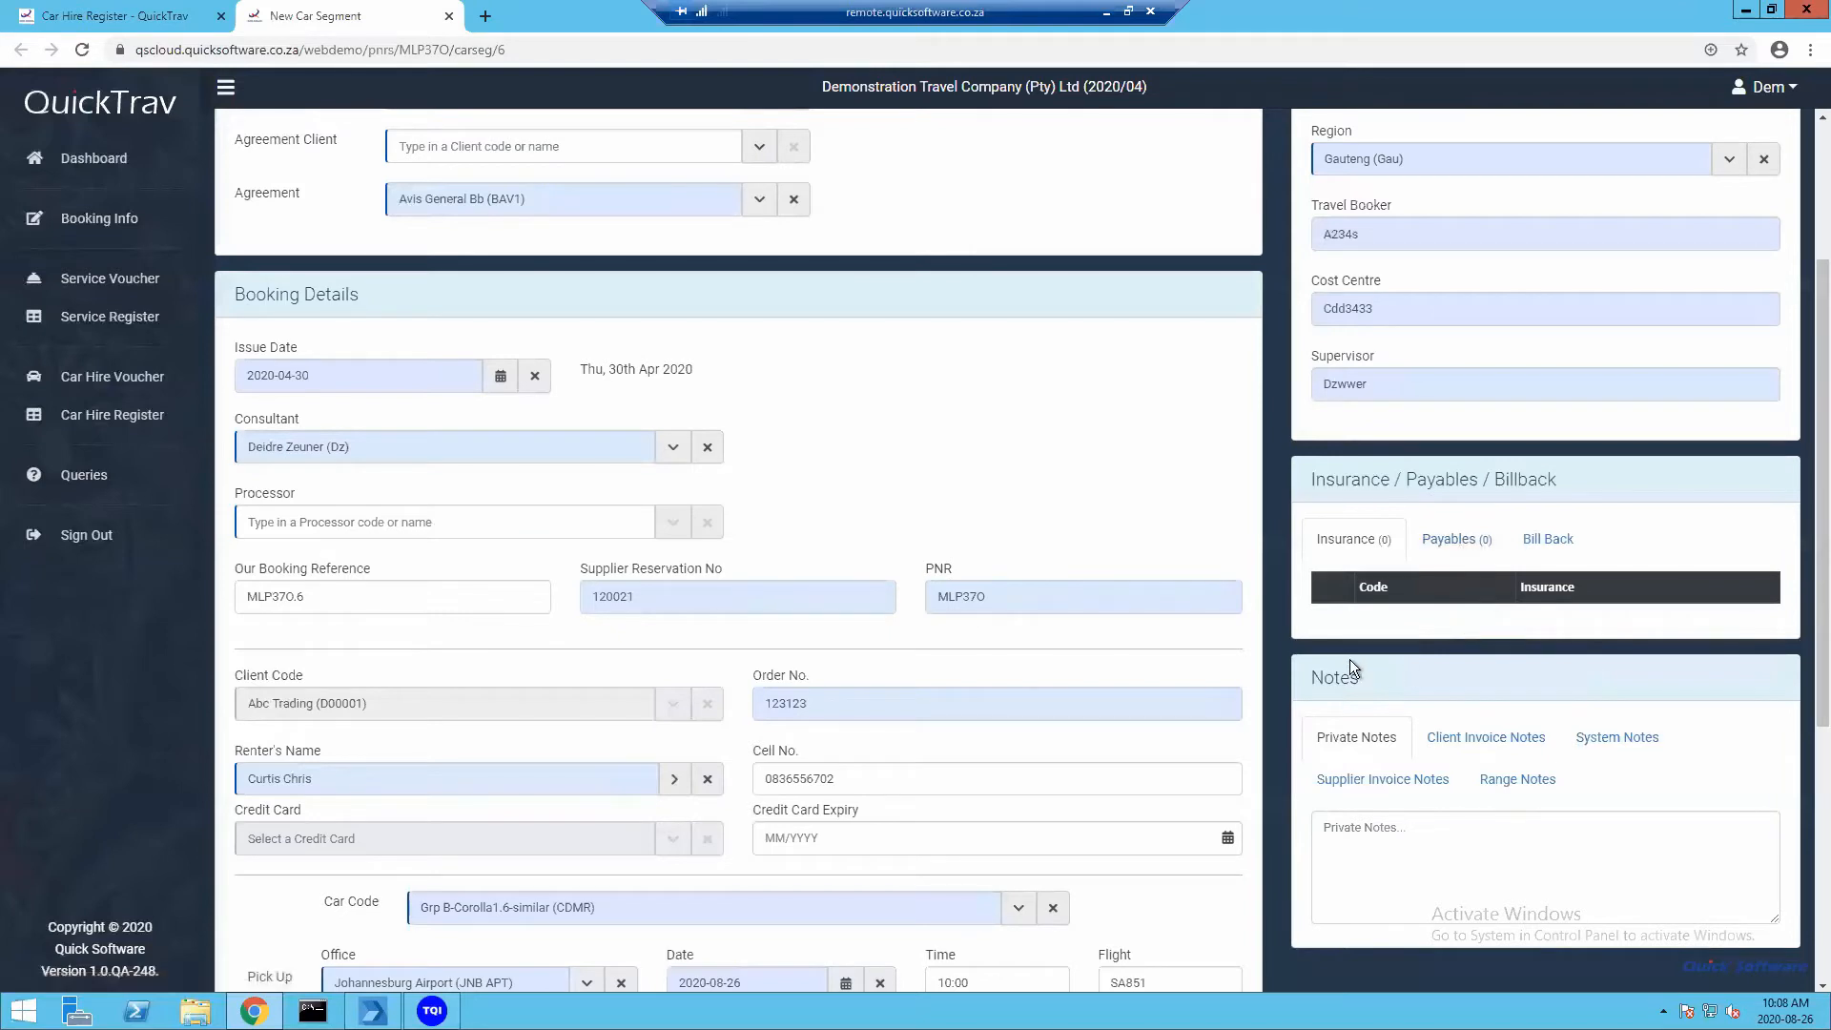
pyautogui.scroll(-2, 1336, 650)
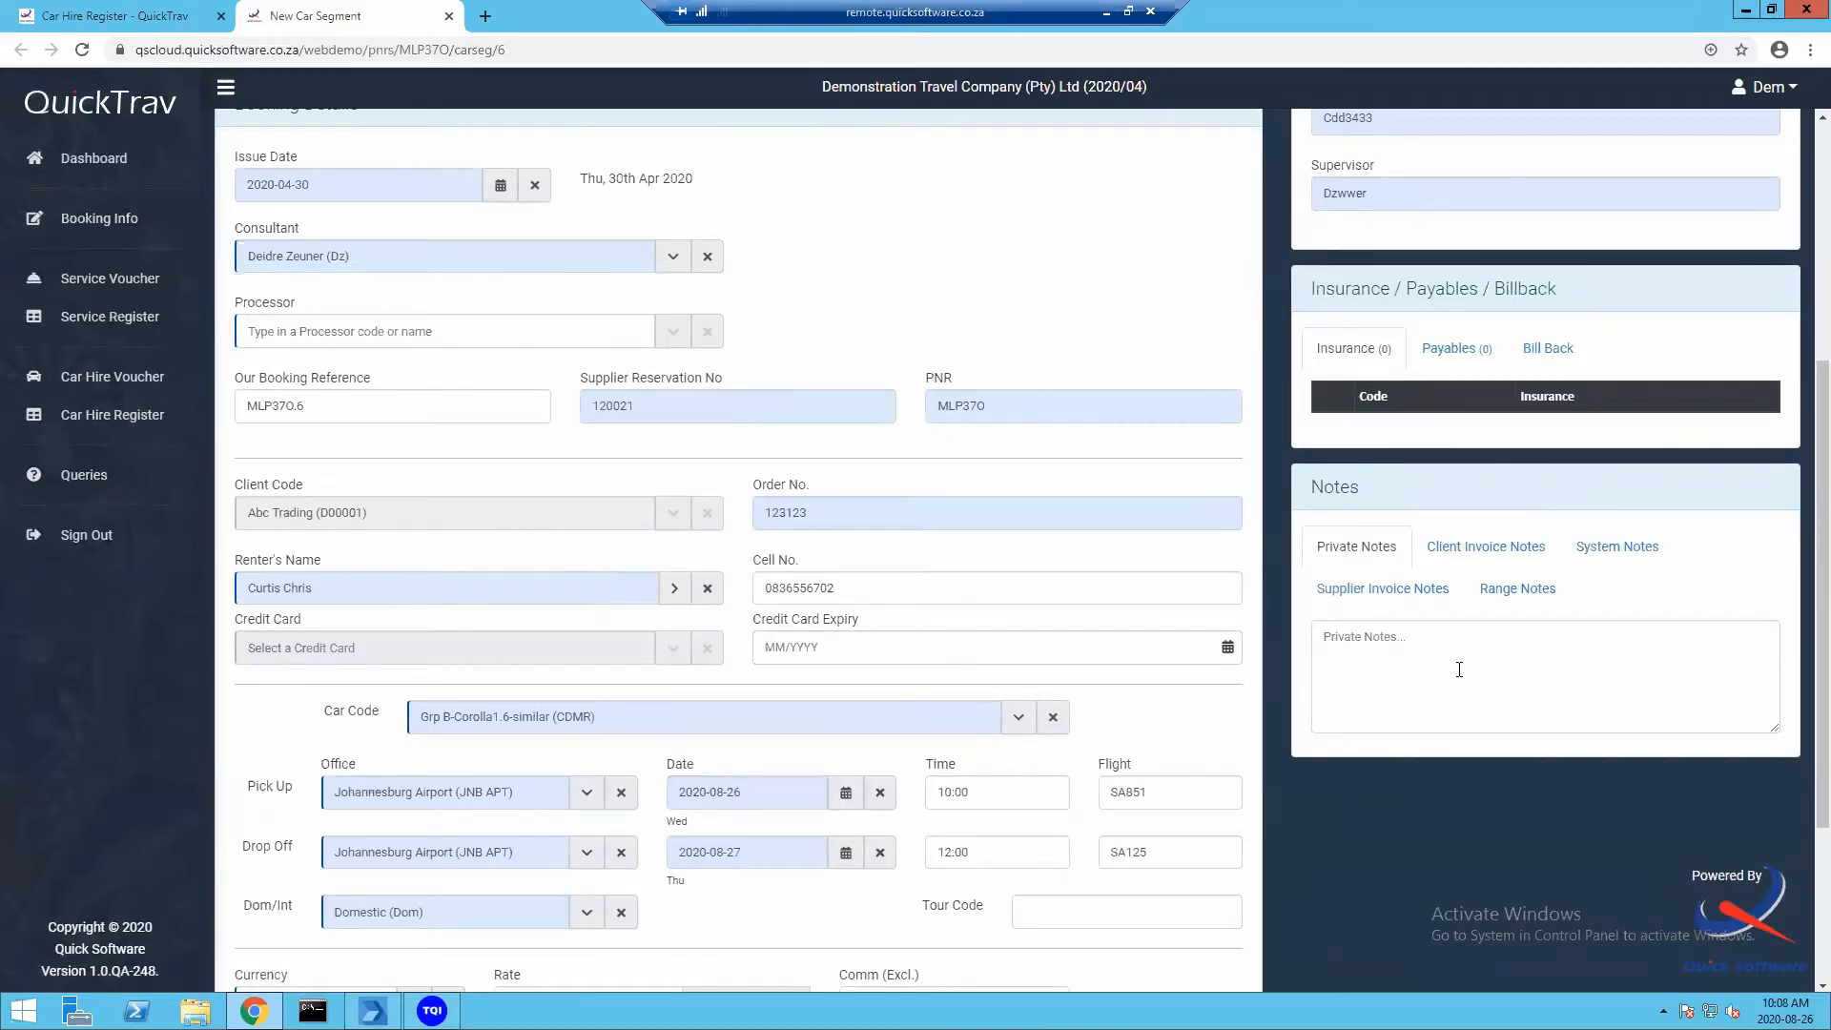
pyautogui.click(1394, 648)
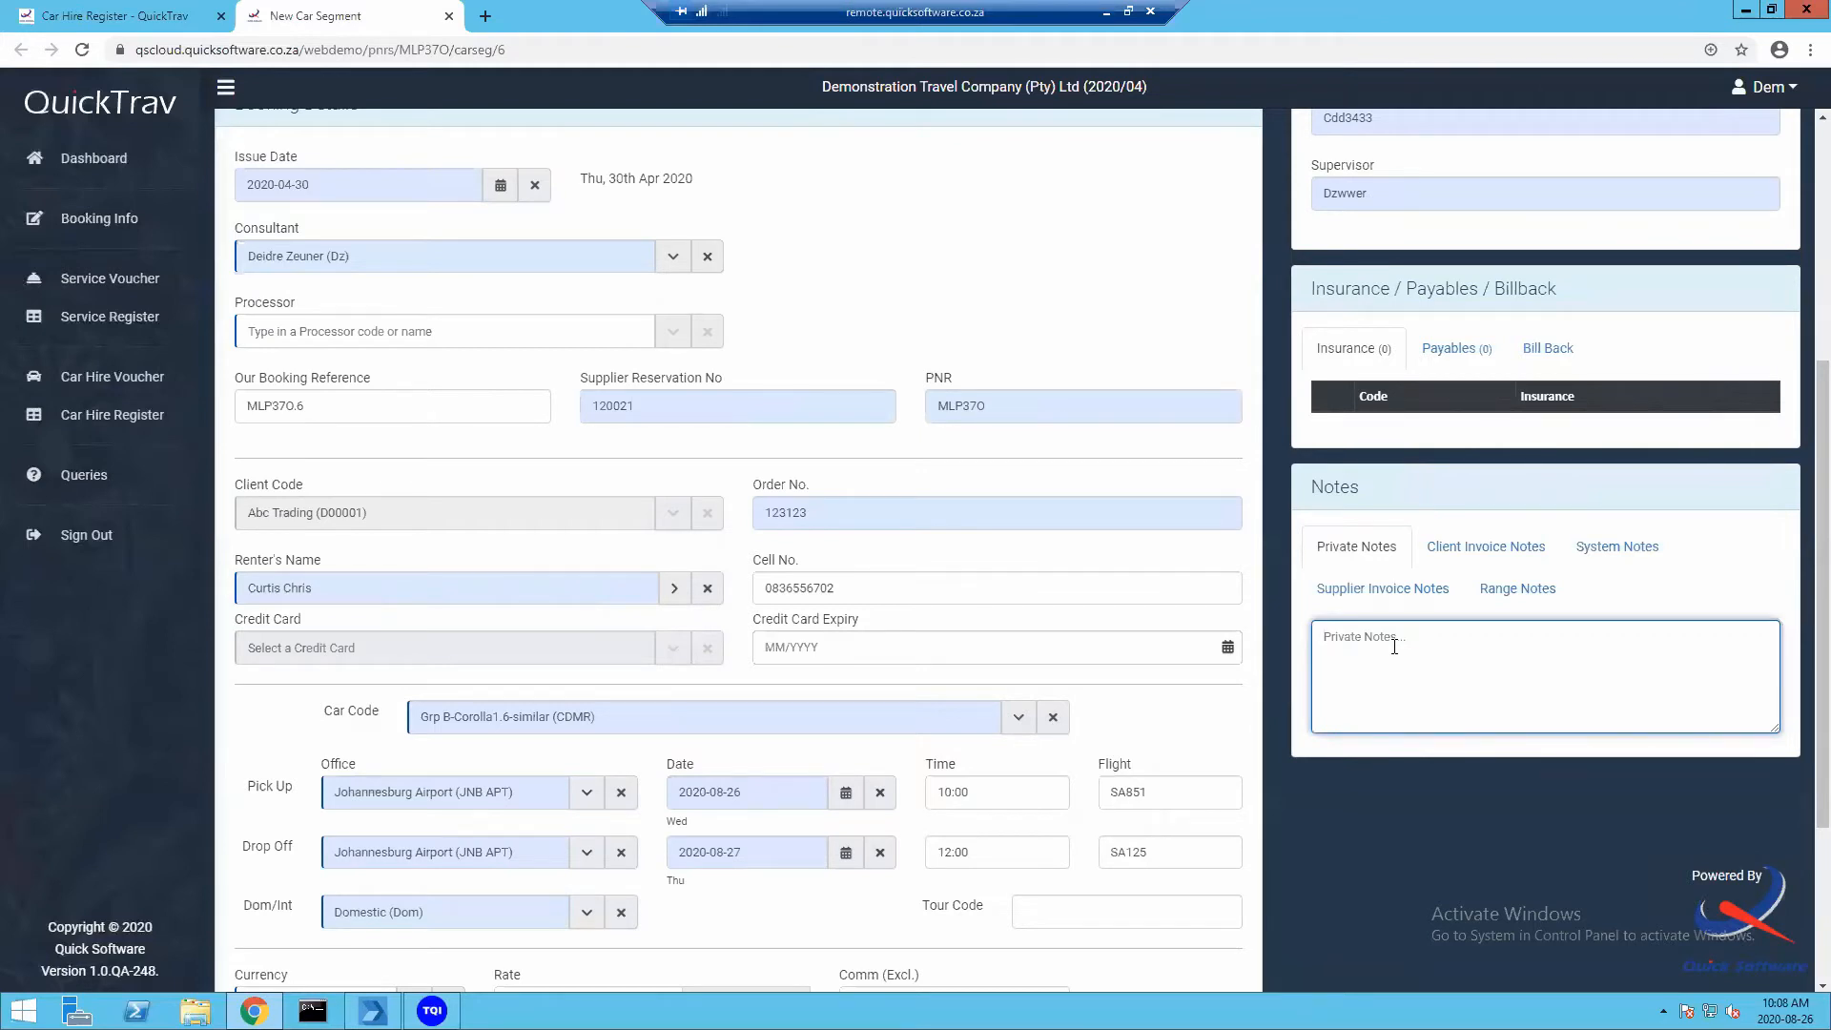
pyautogui.click(1479, 550)
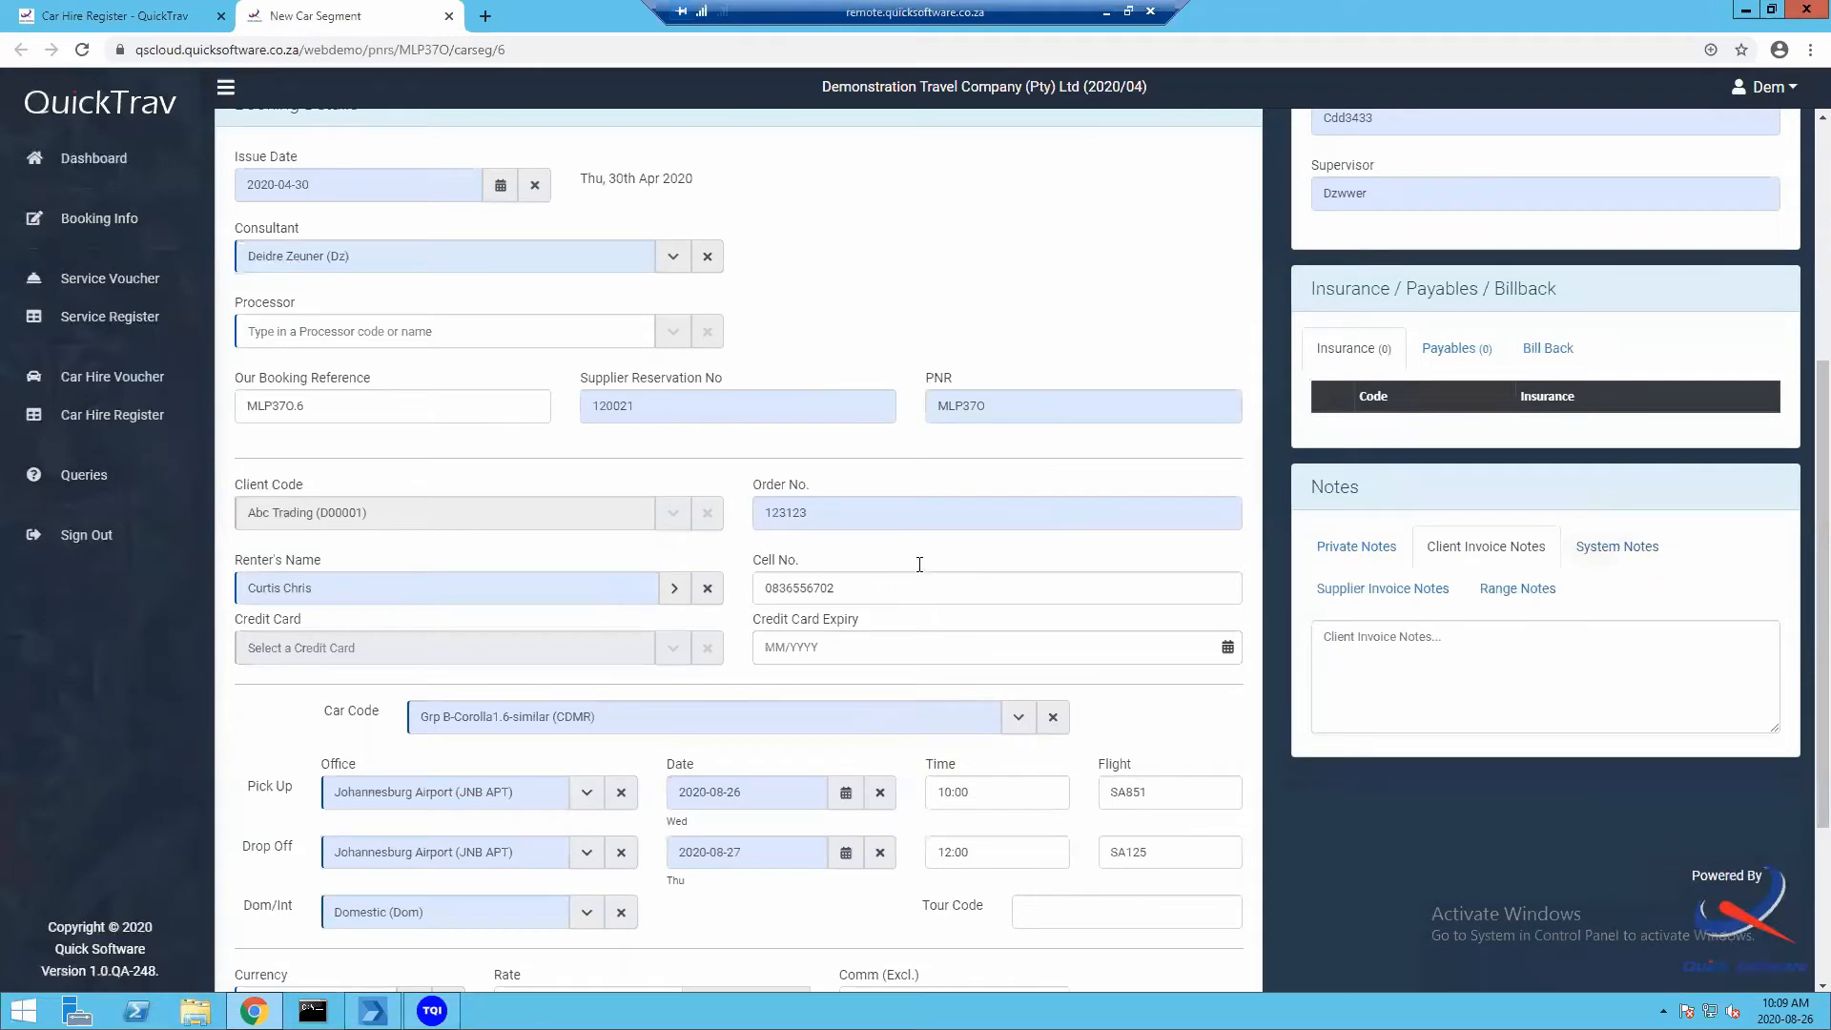
pyautogui.scroll(-3, 918, 563)
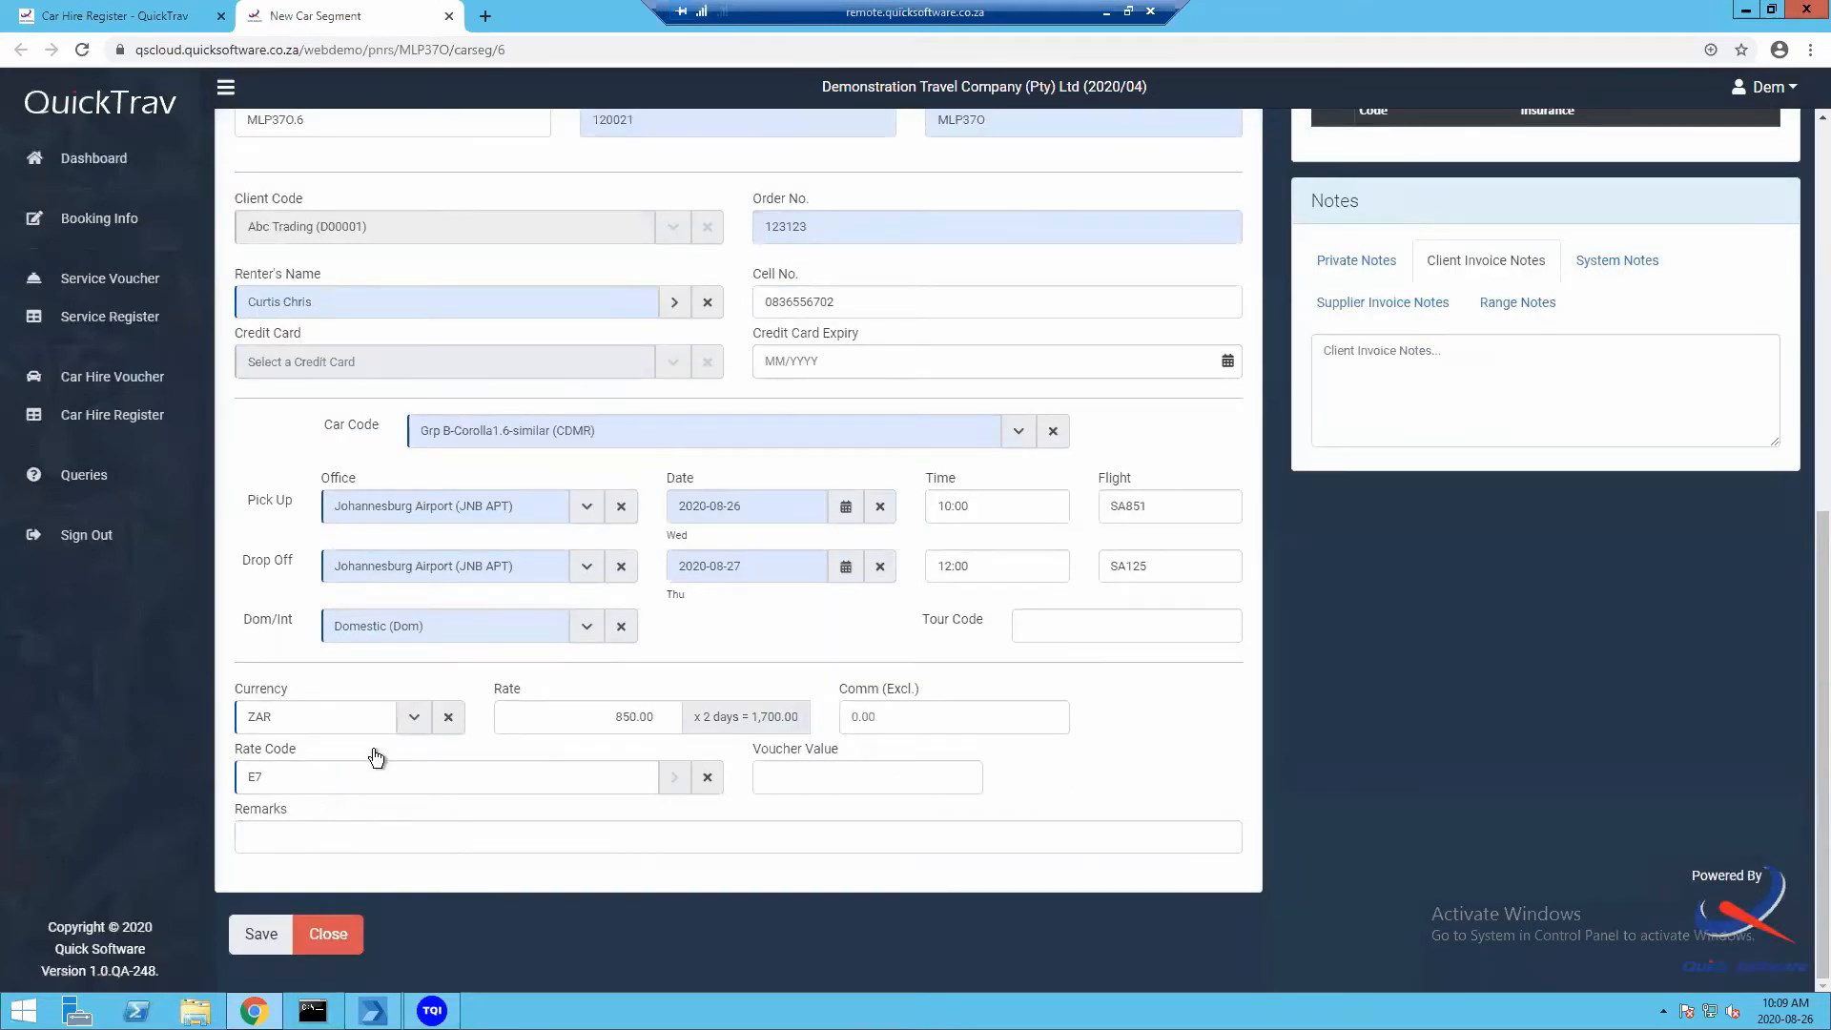
# Save the Avis voucher for segment 6, confirm the update and download its PDF
pyautogui.click(253, 945)
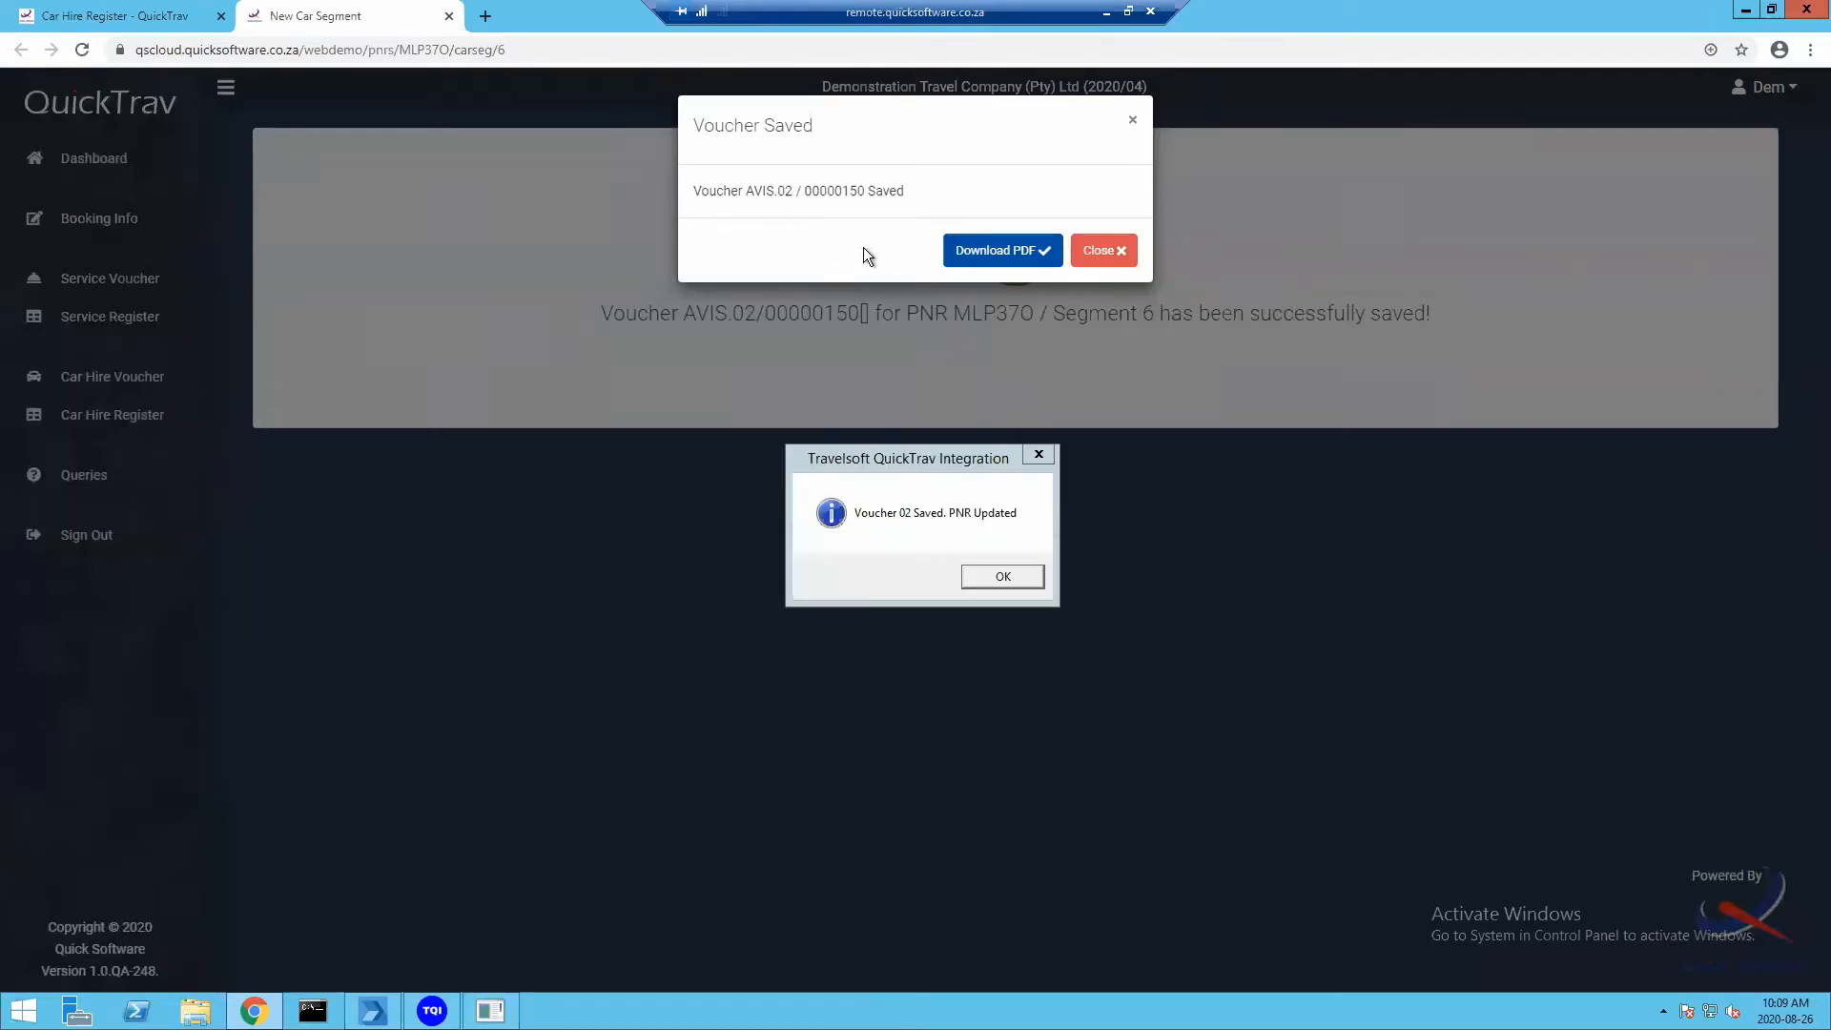
pyautogui.click(994, 577)
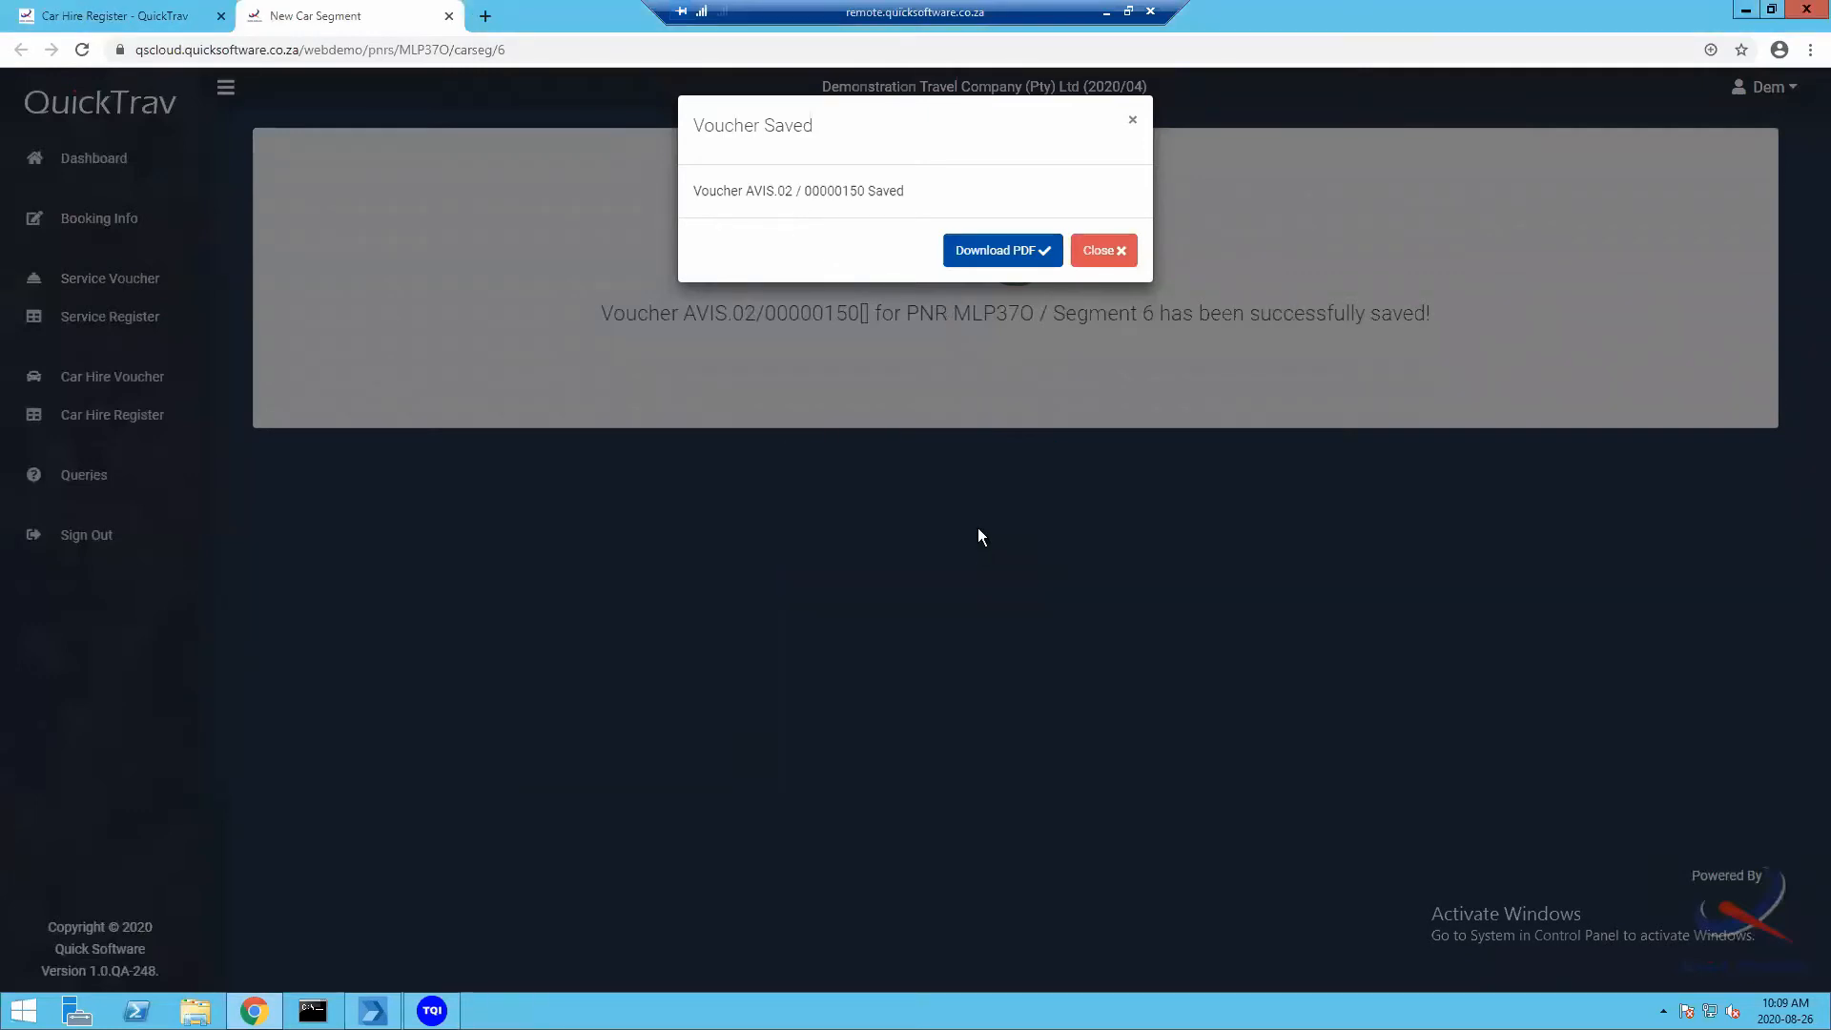
pyautogui.click(988, 256)
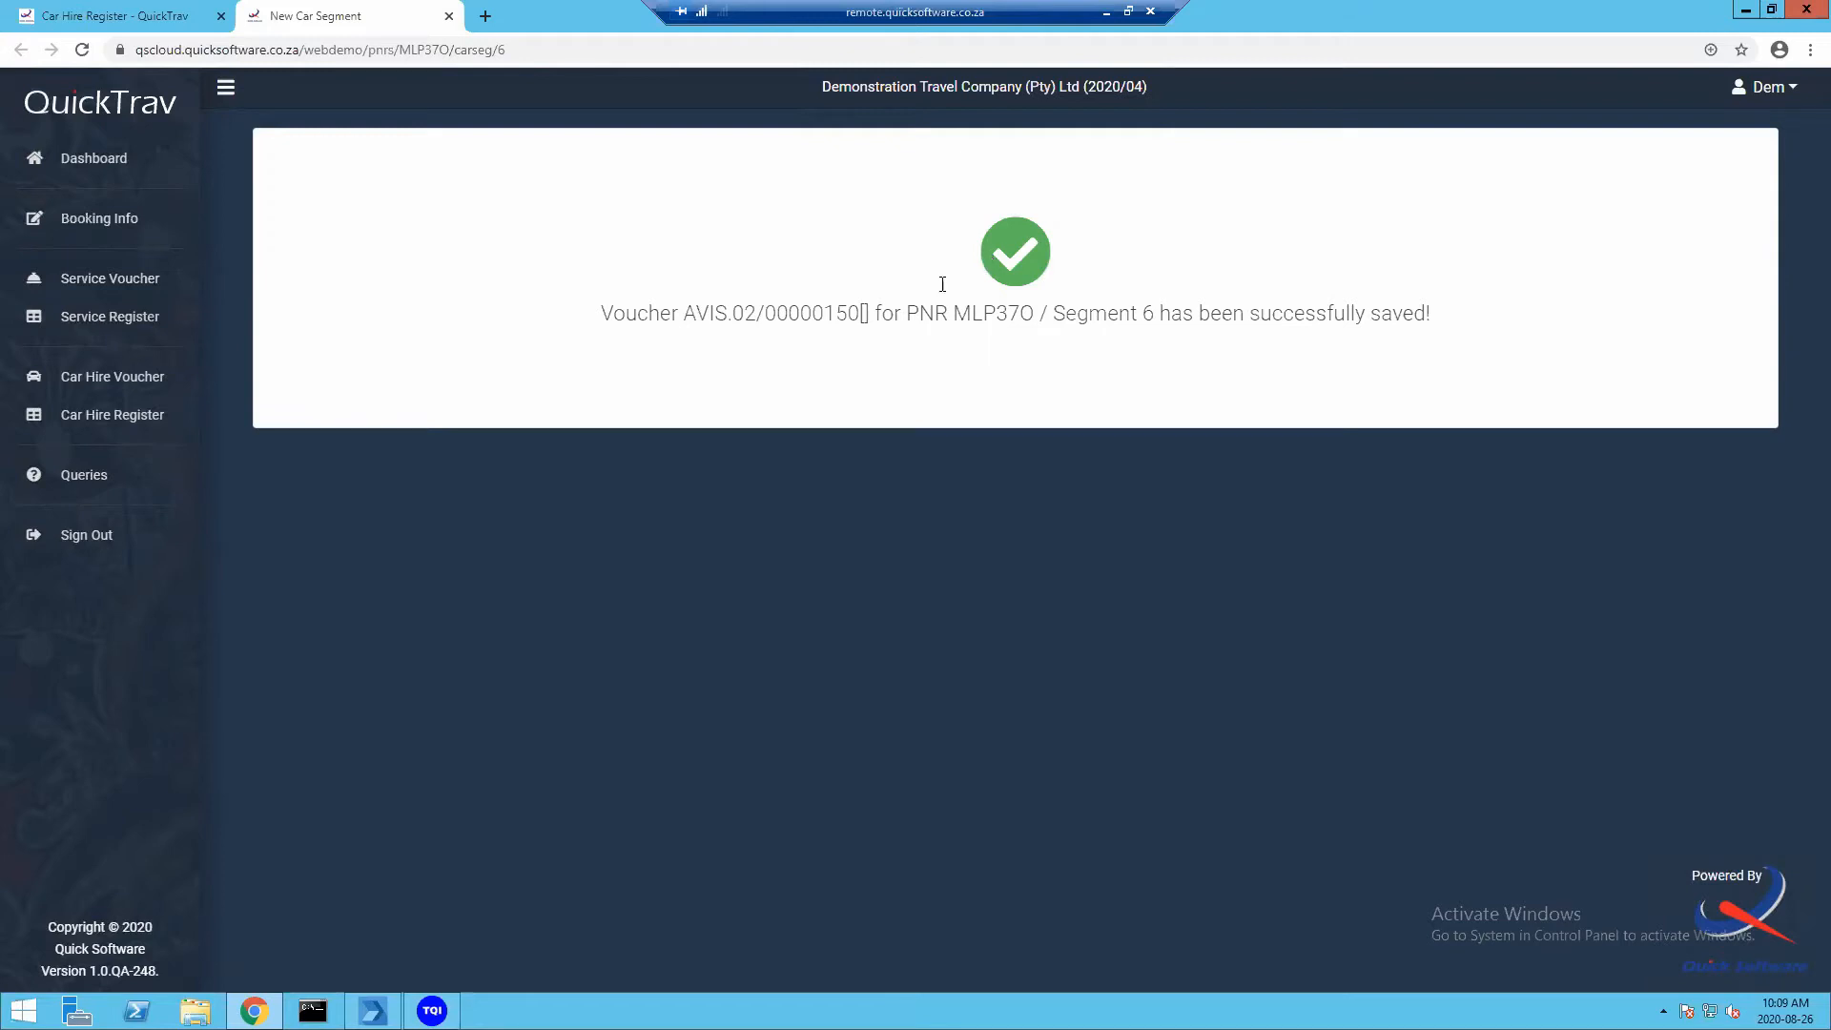
pyautogui.click(373, 1011)
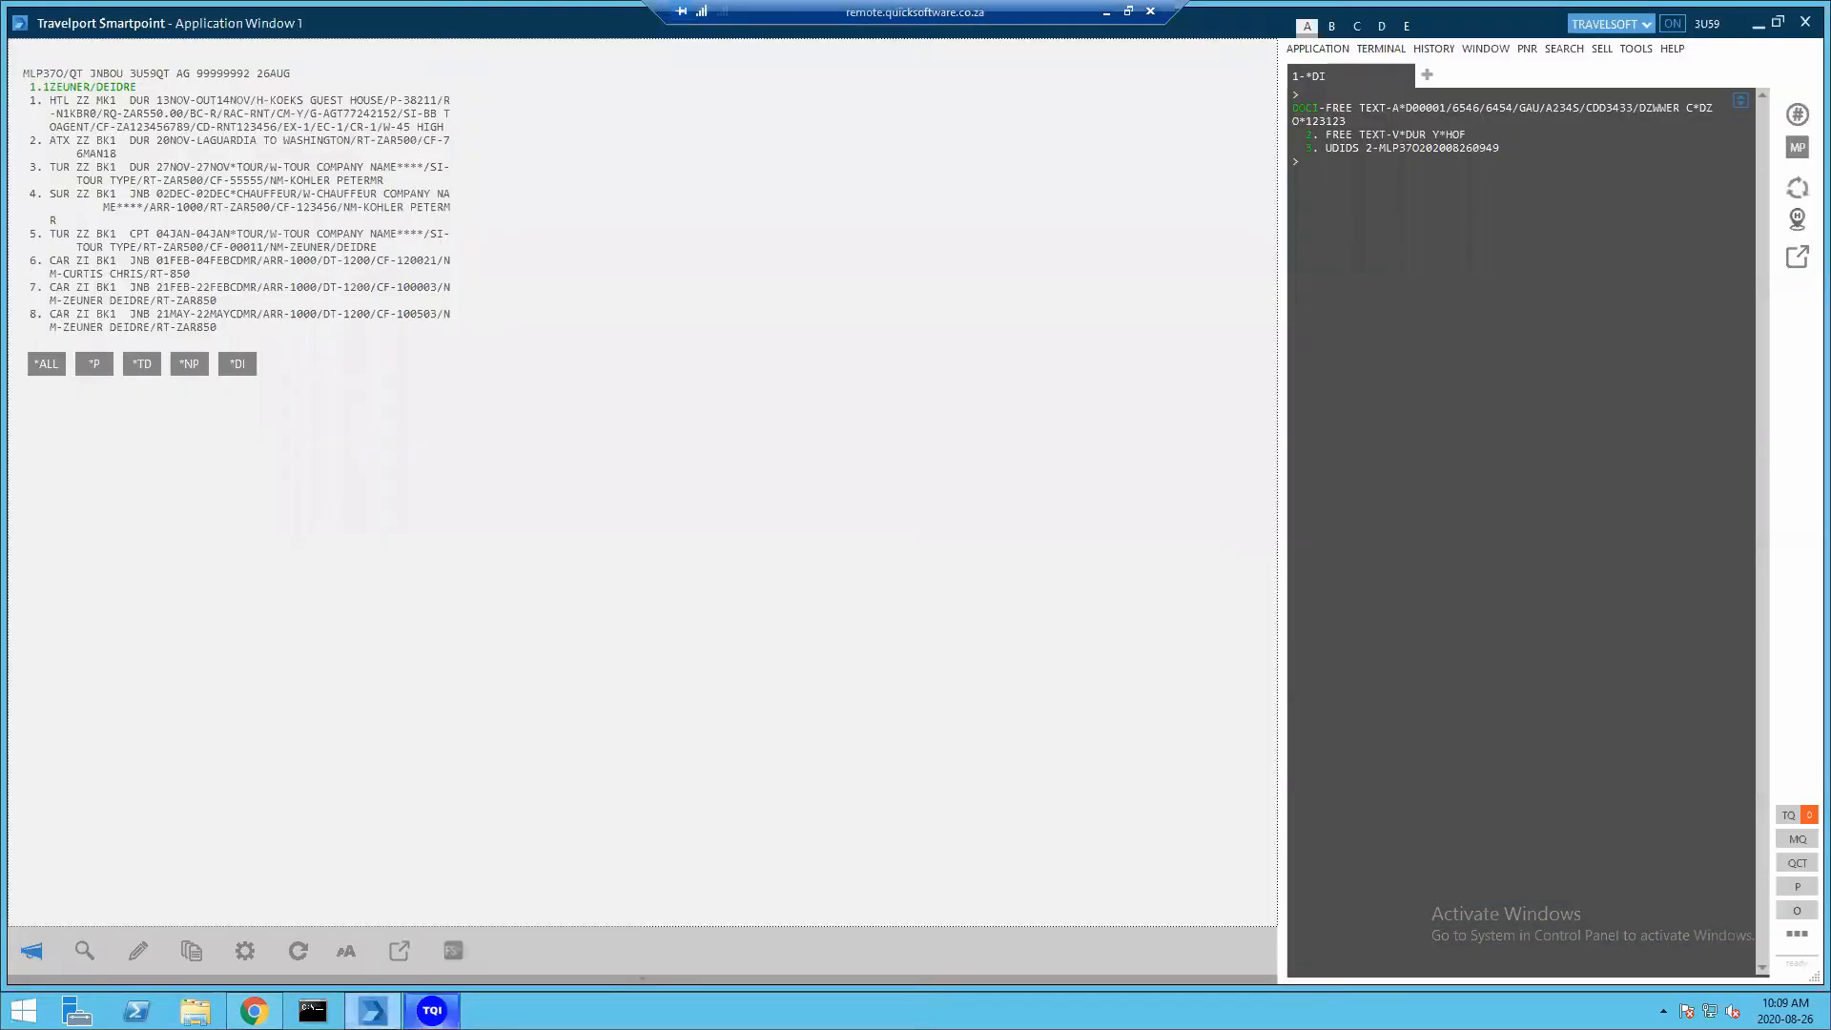
pyautogui.click(432, 1011)
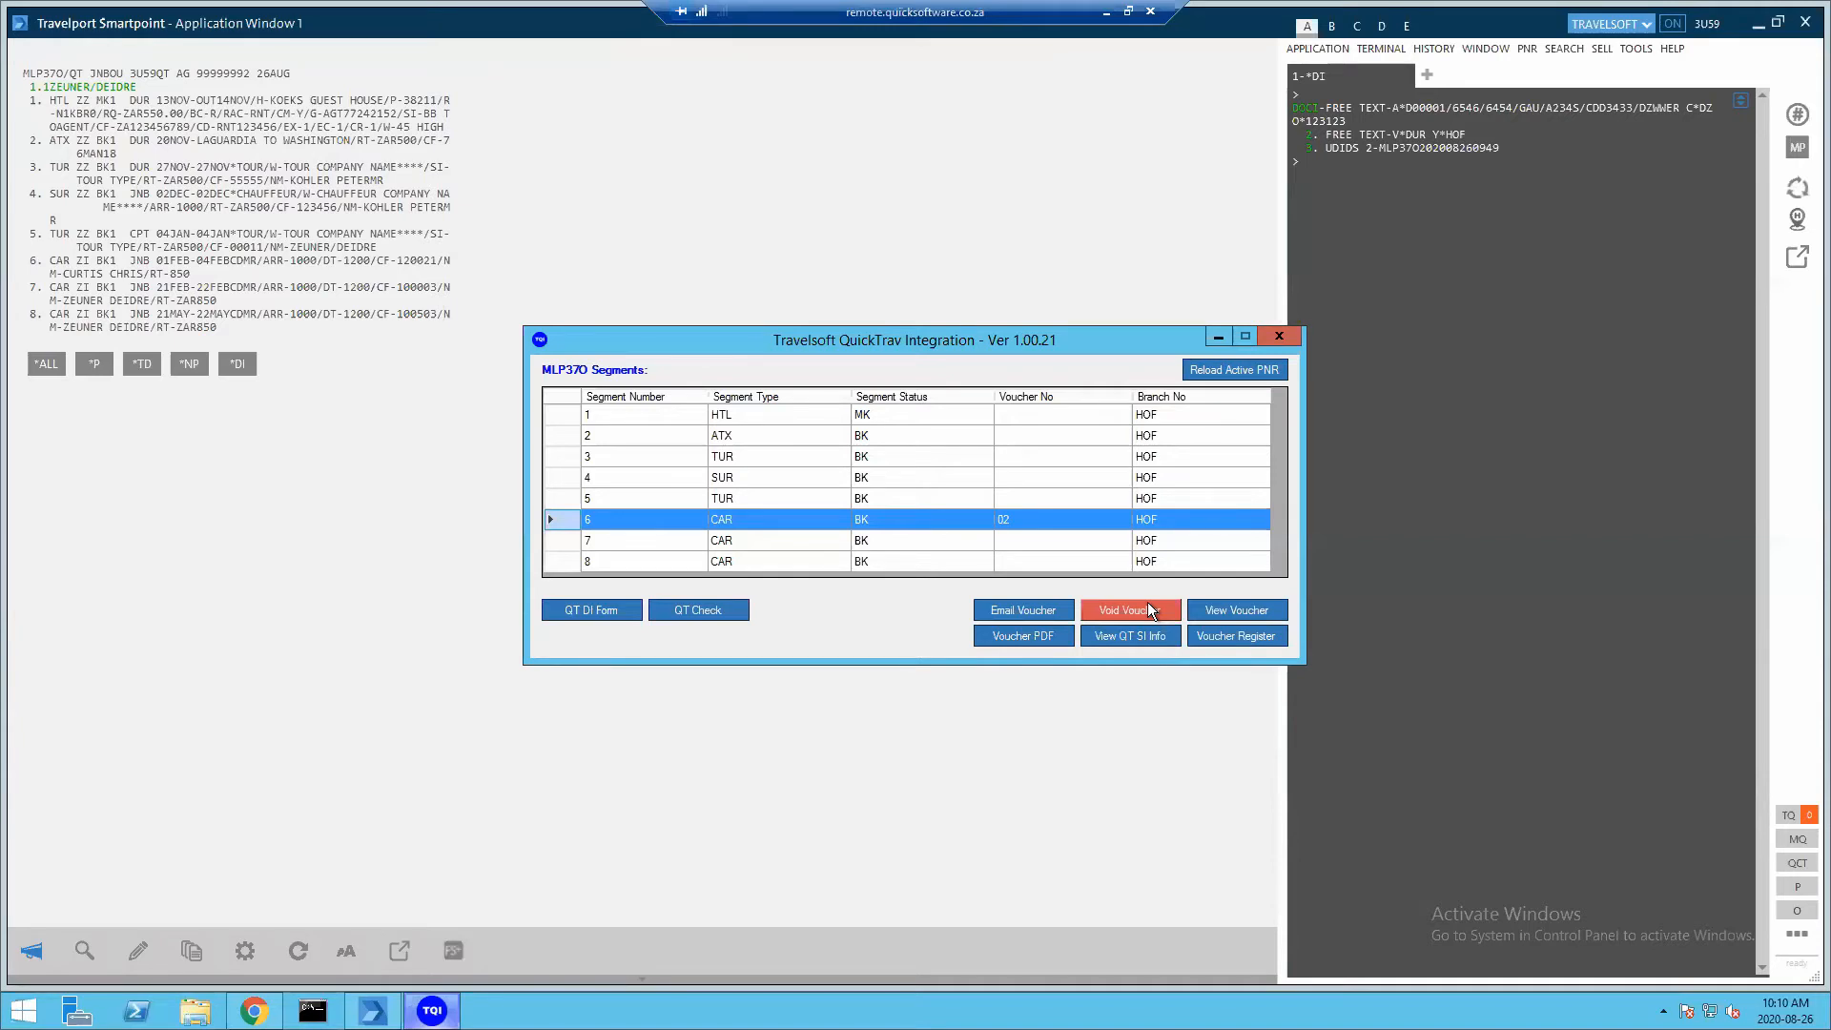
pyautogui.click(912, 558)
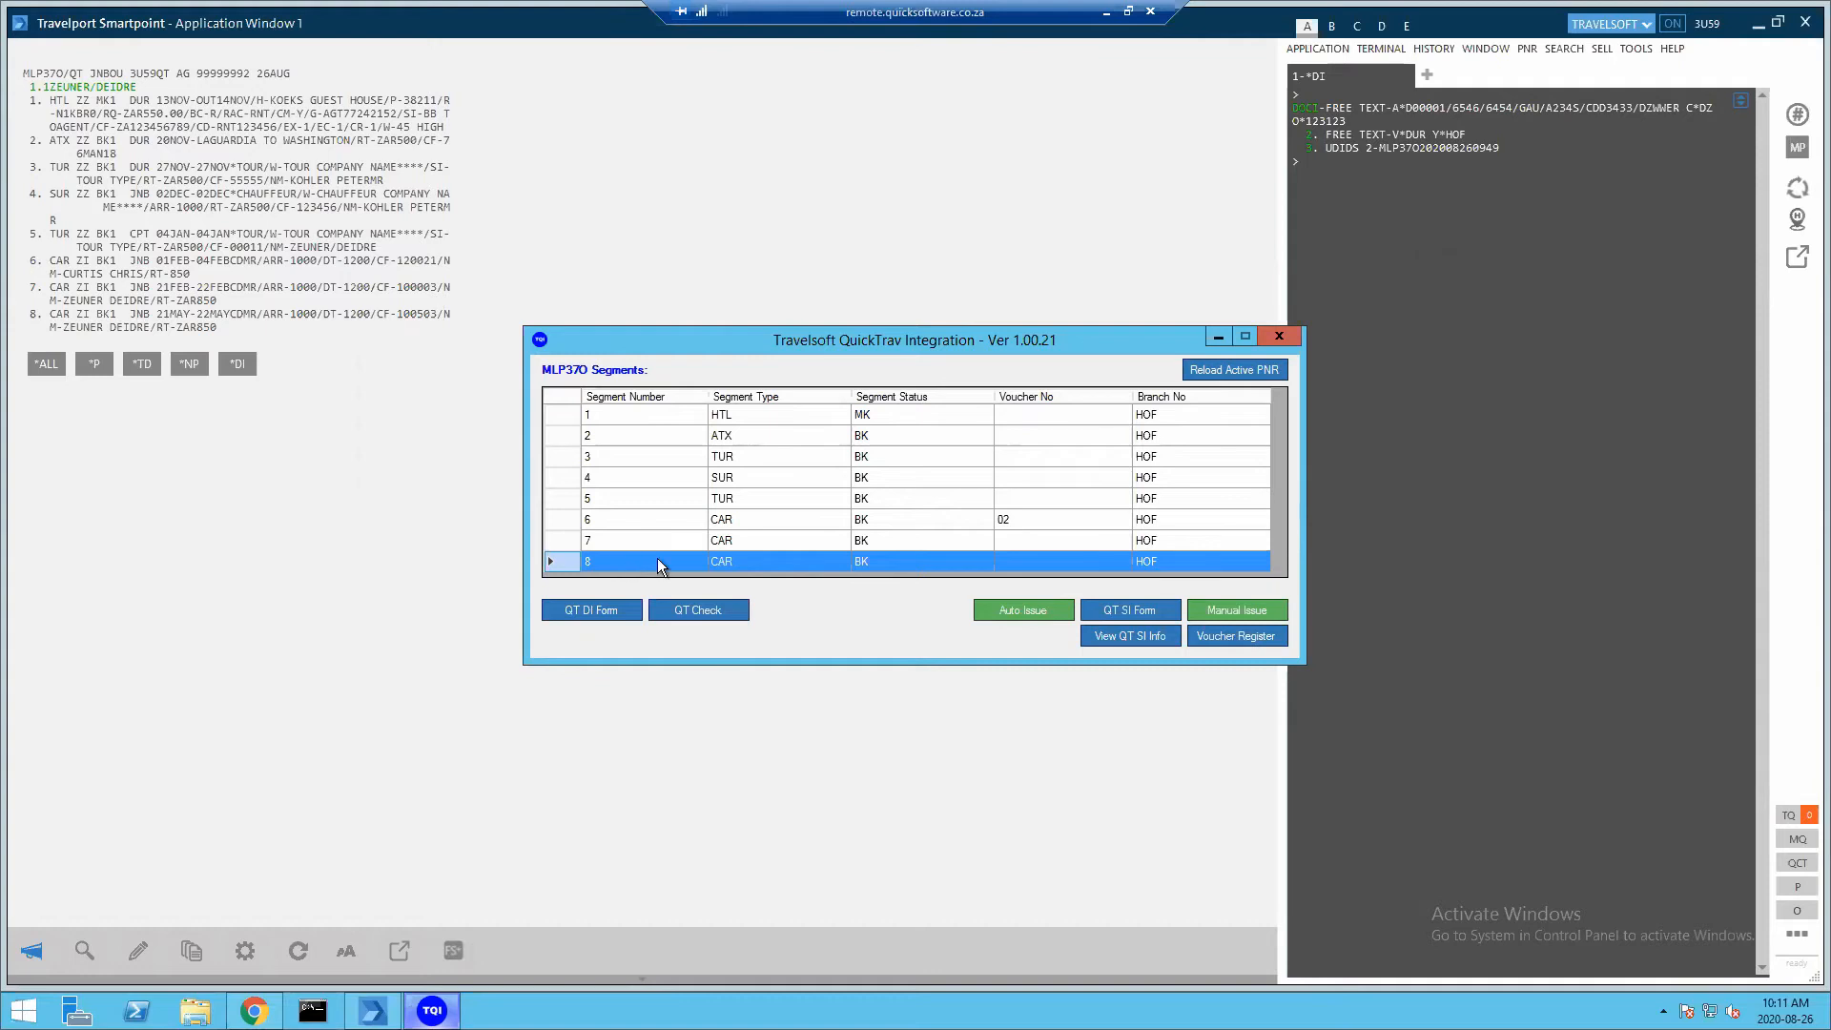
# Try Auto Issue for segment 8, dismiss the blank voucher type error, and open the QT SI Form
pyautogui.click(1027, 609)
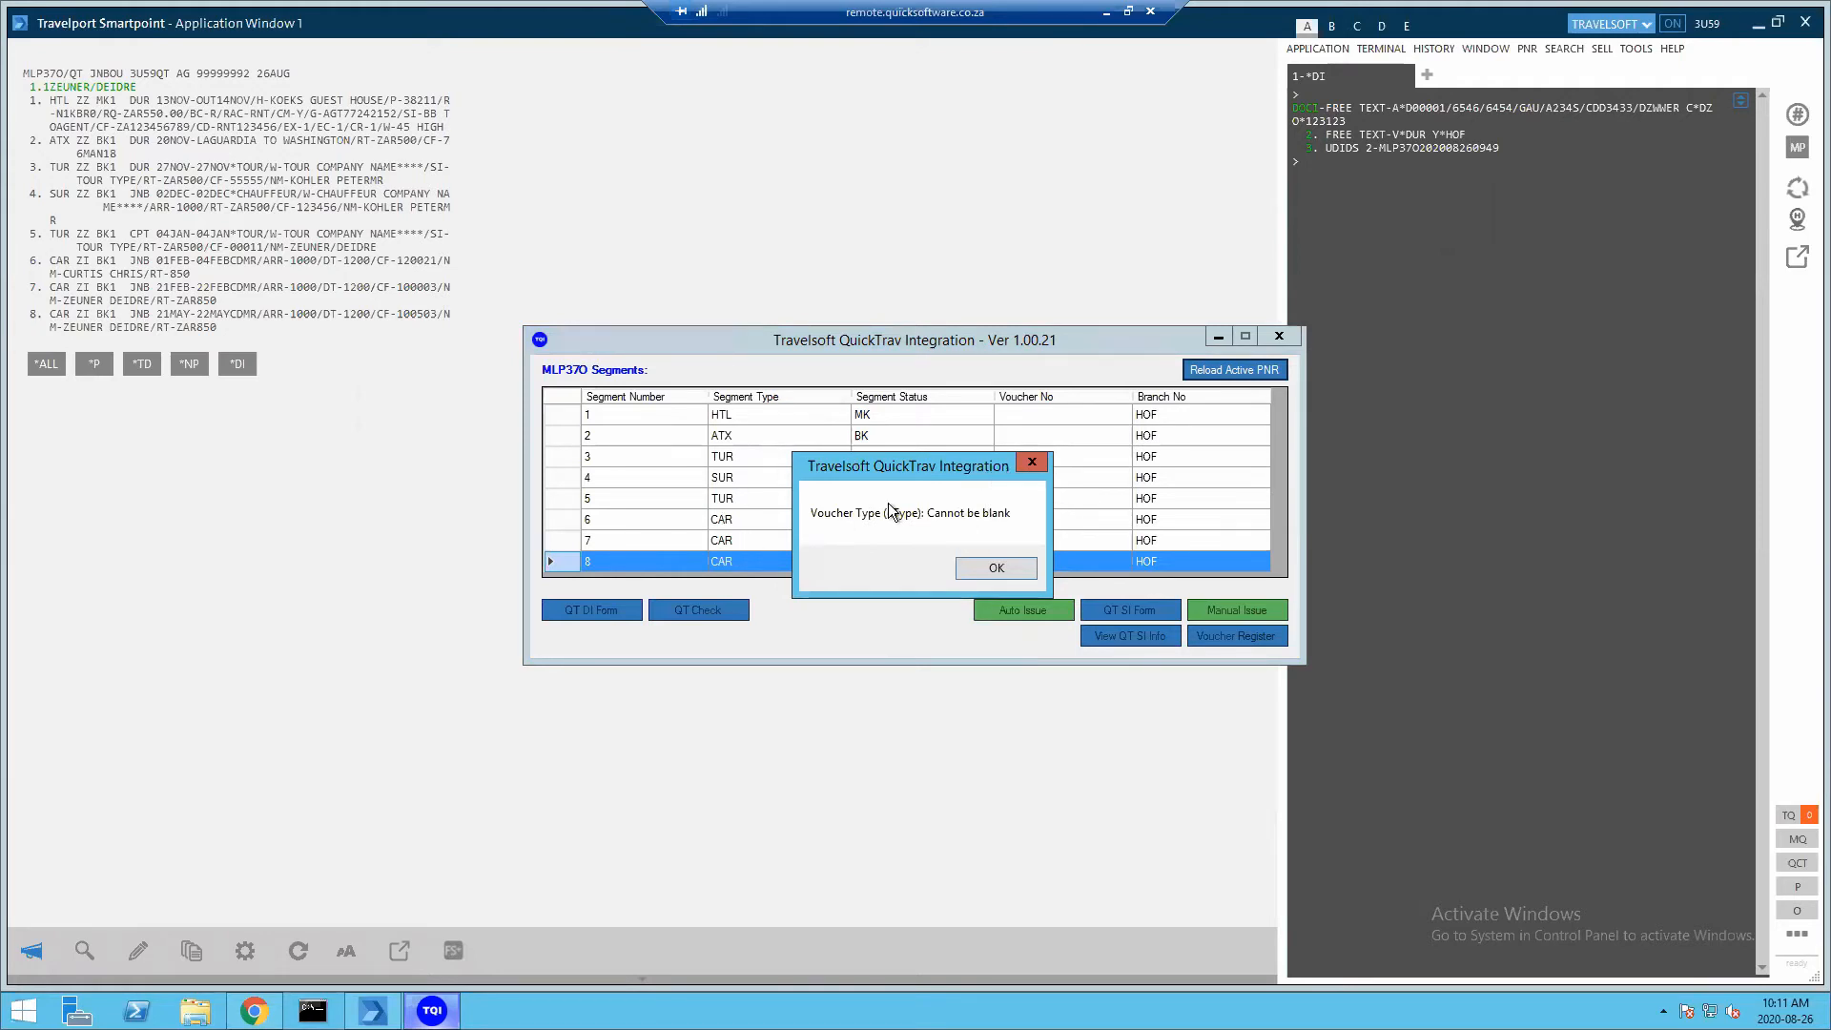
pyautogui.click(987, 570)
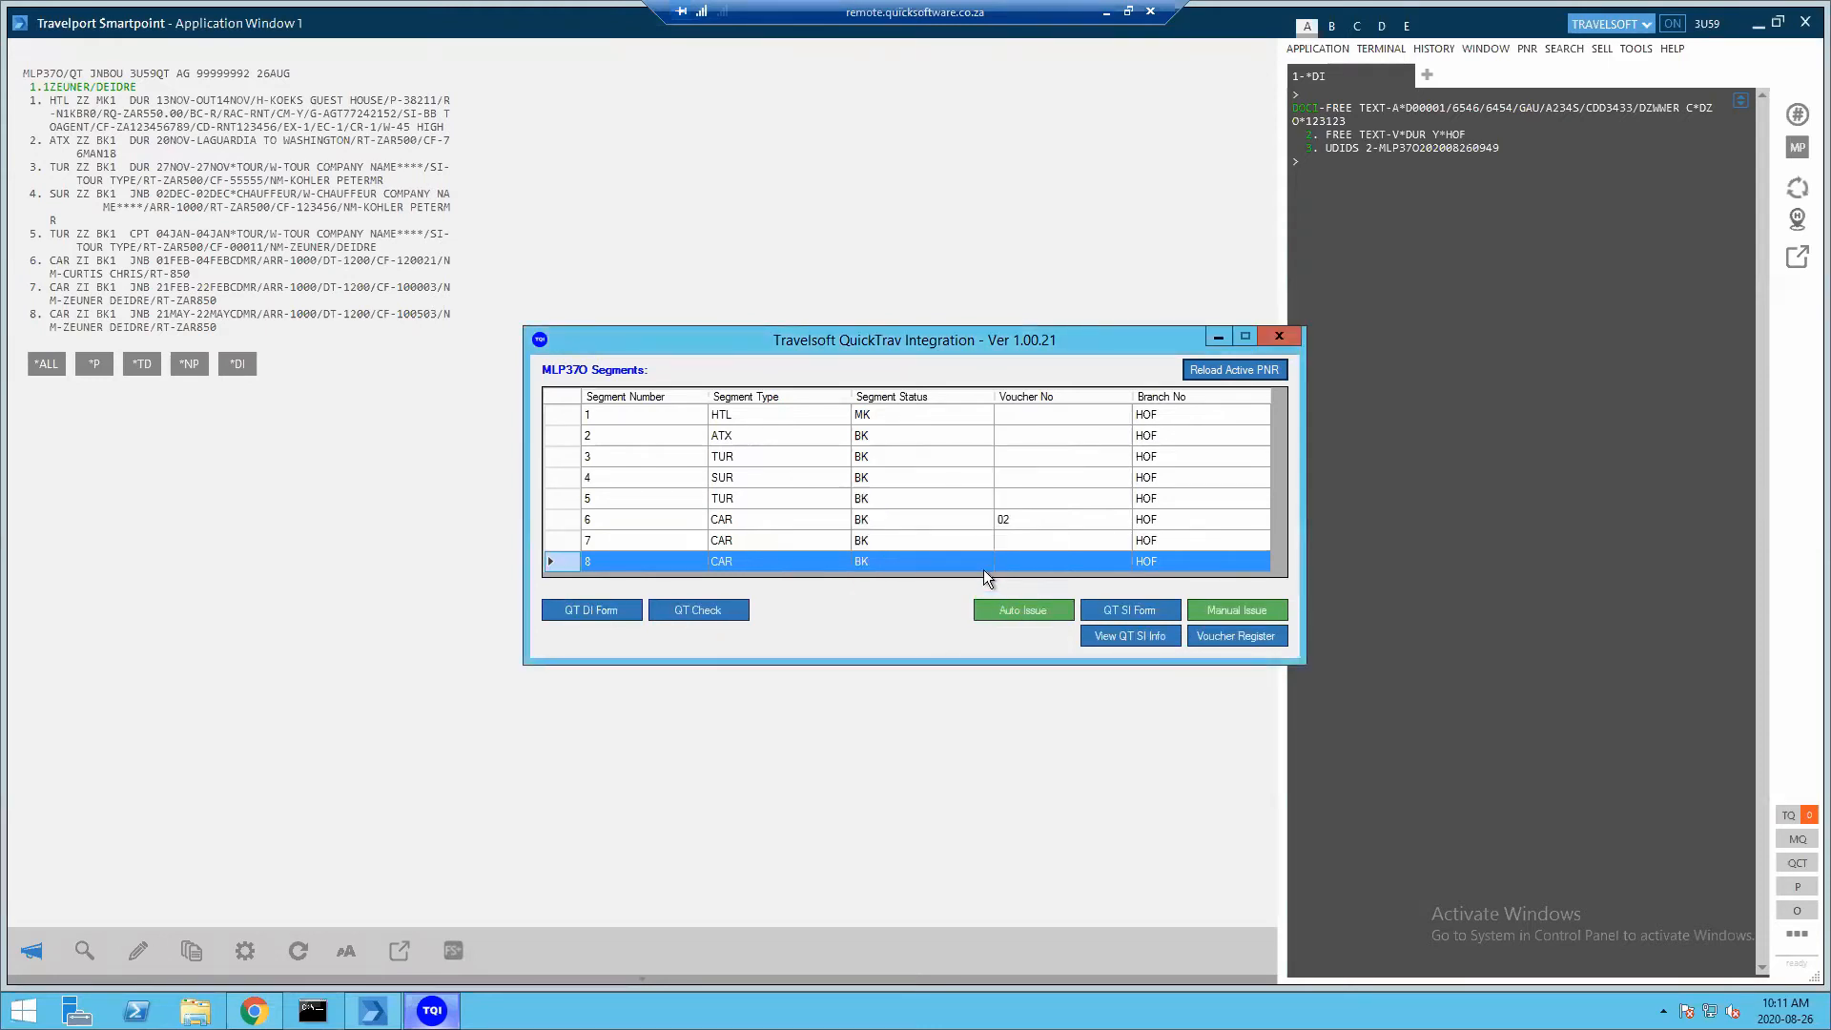
pyautogui.click(1130, 610)
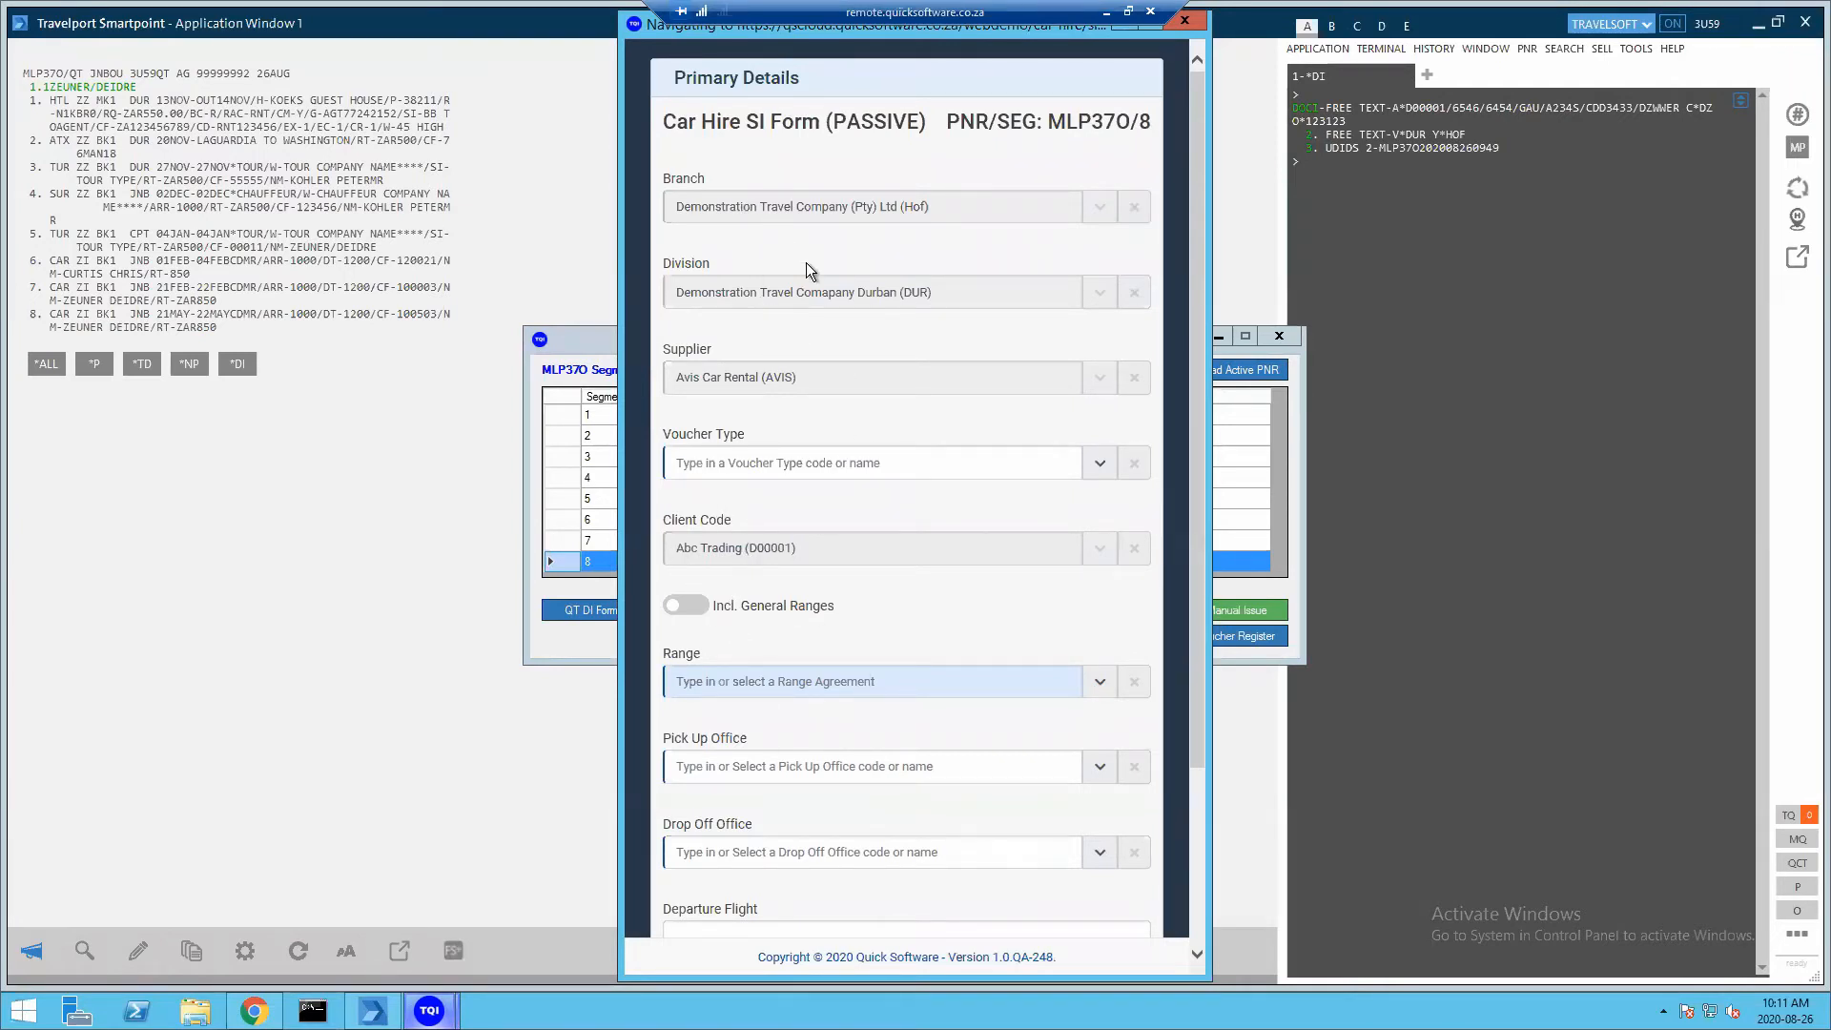
# Set the voucher type to Billback (B) with Incl. General Ranges switched on
pyautogui.click(1098, 464)
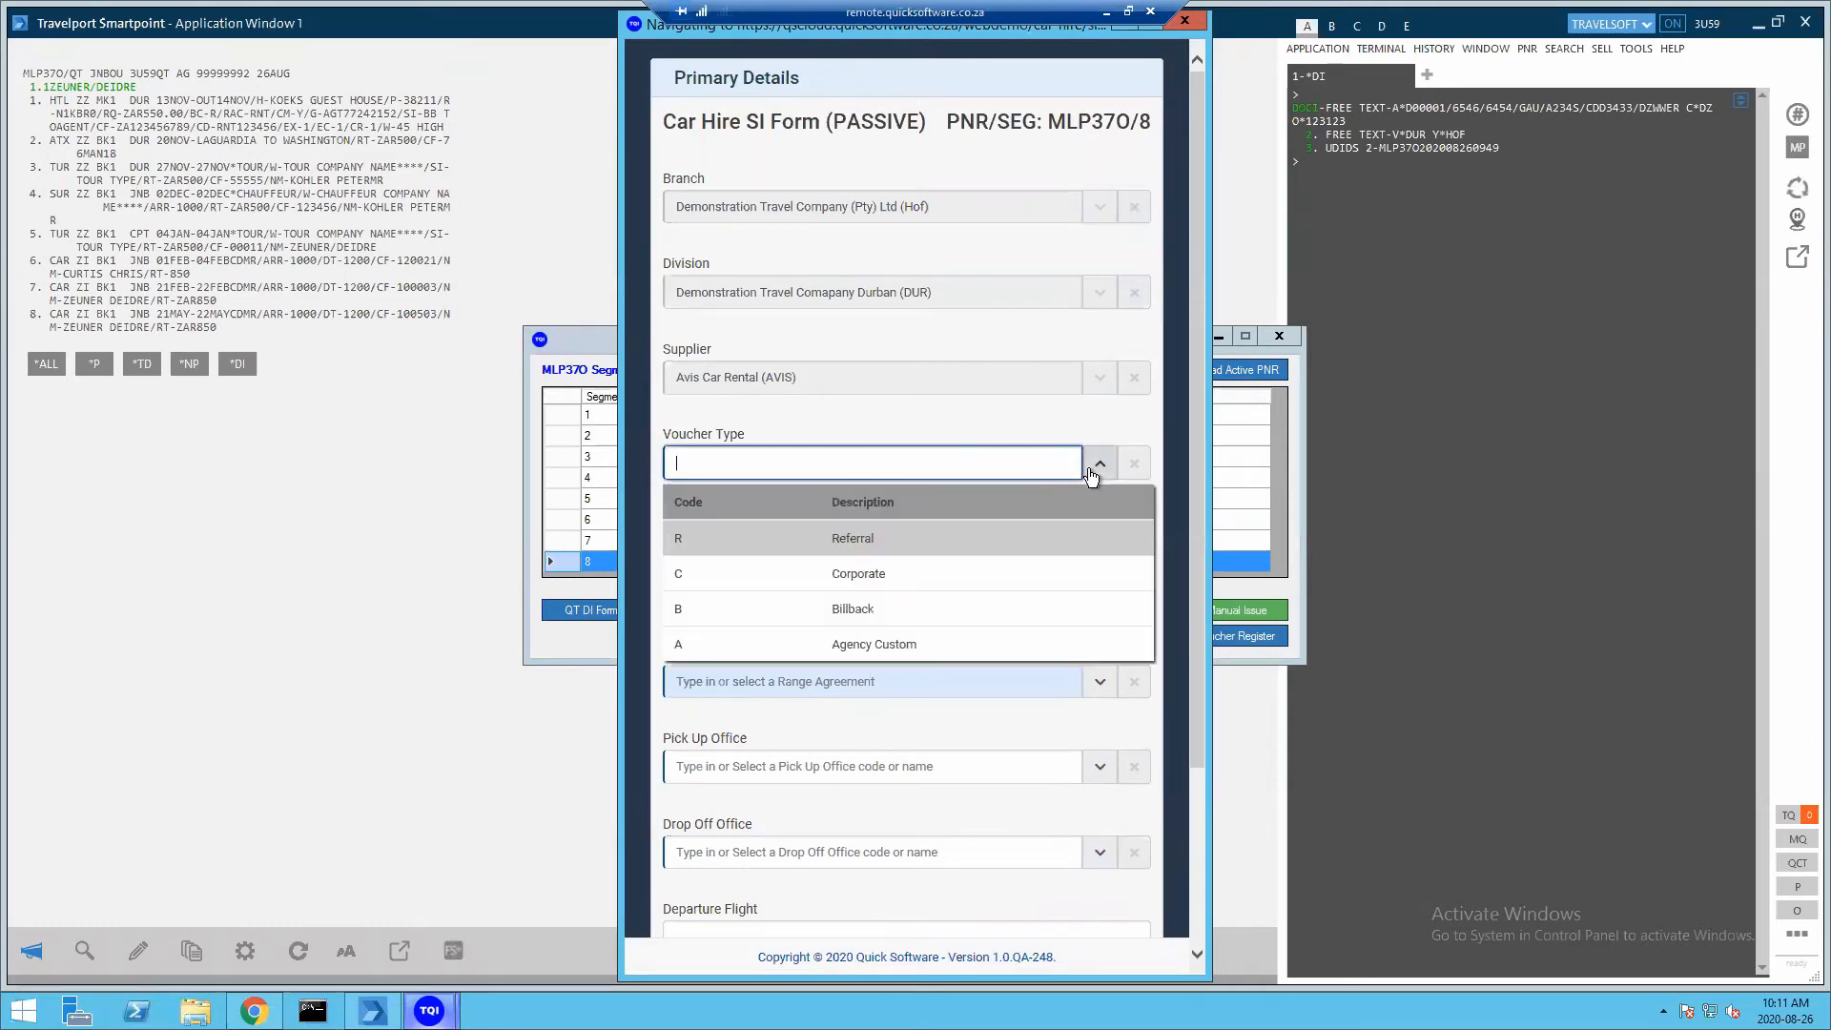
pyautogui.click(736, 545)
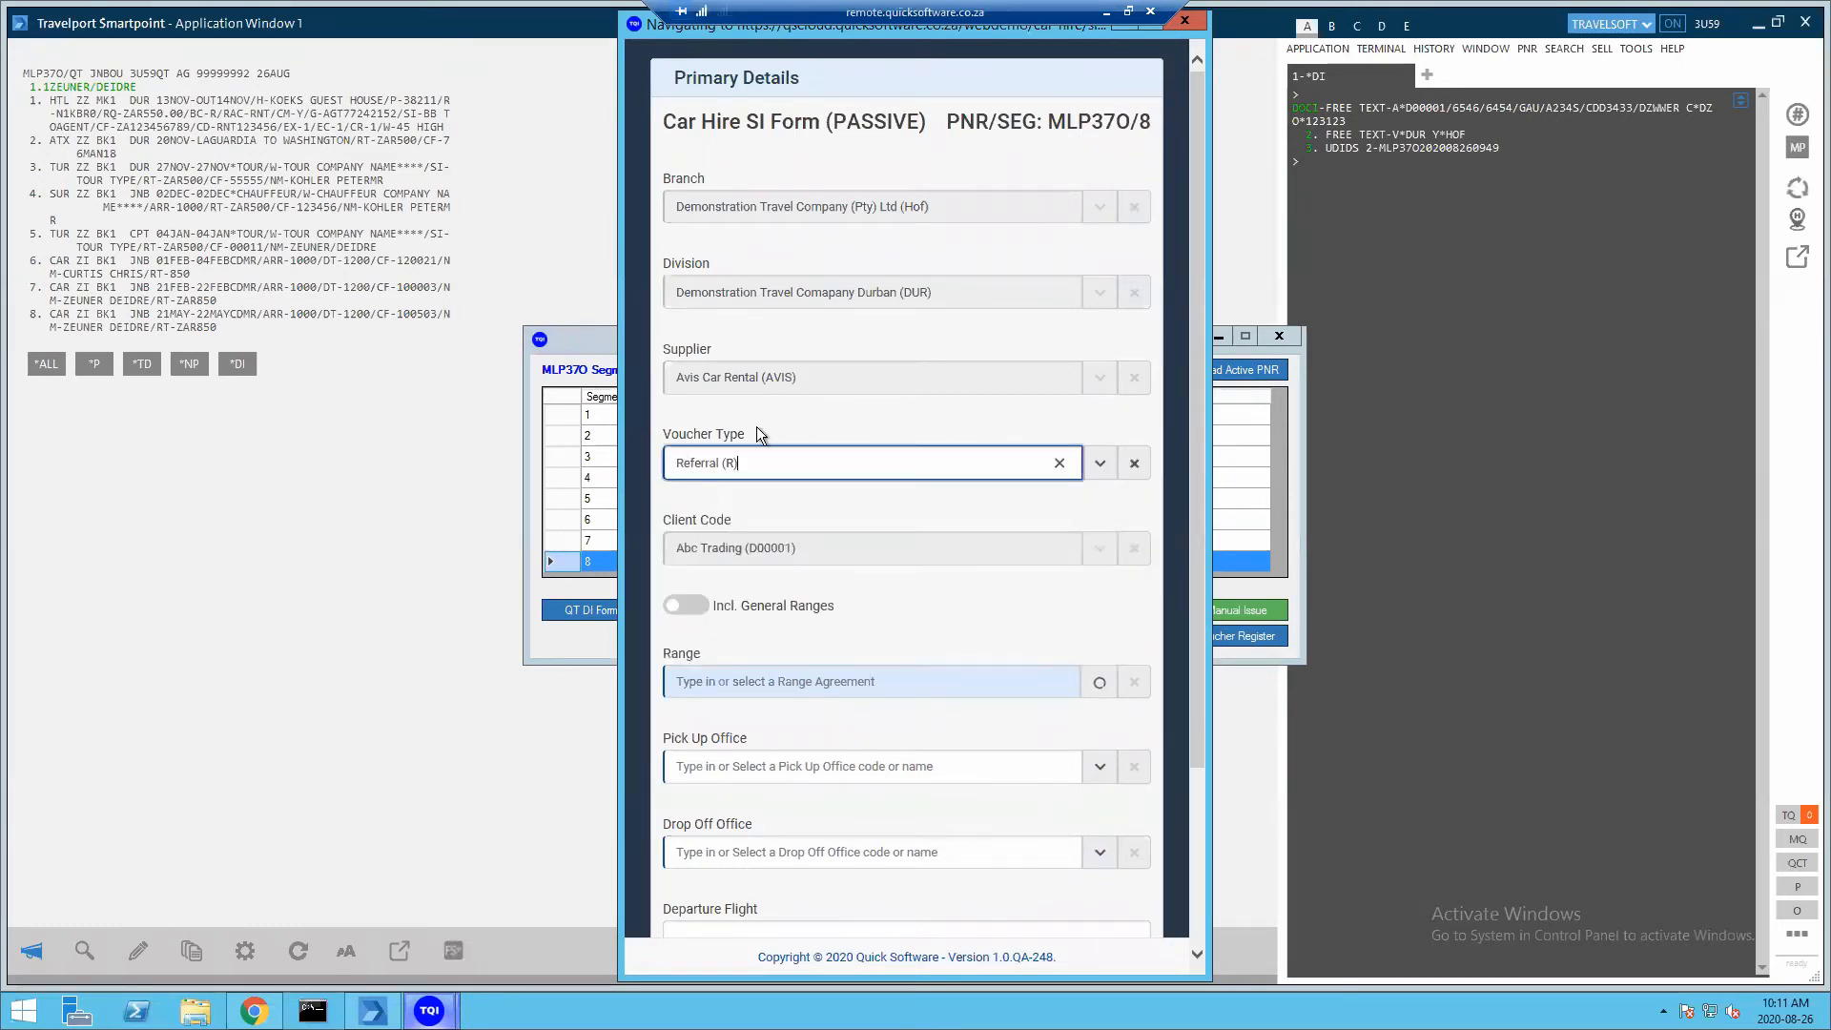
pyautogui.click(689, 607)
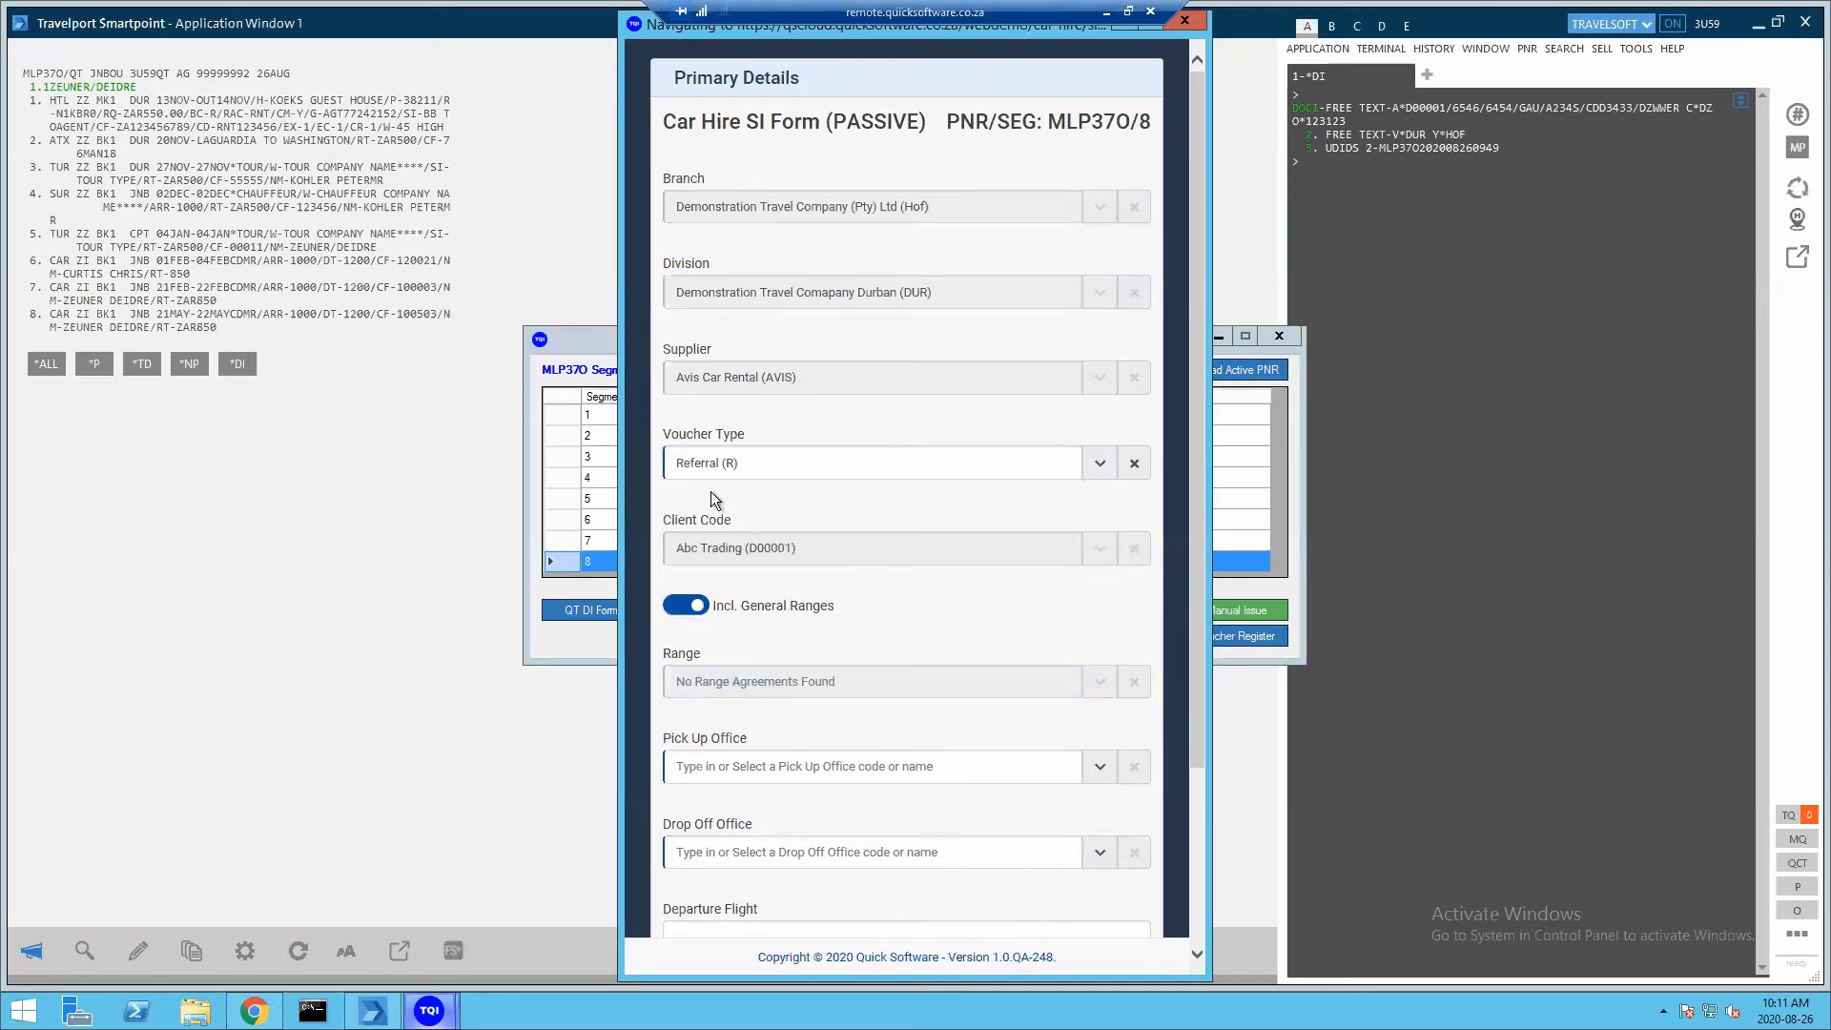
pyautogui.click(680, 607)
pyautogui.click(692, 608)
pyautogui.click(1100, 462)
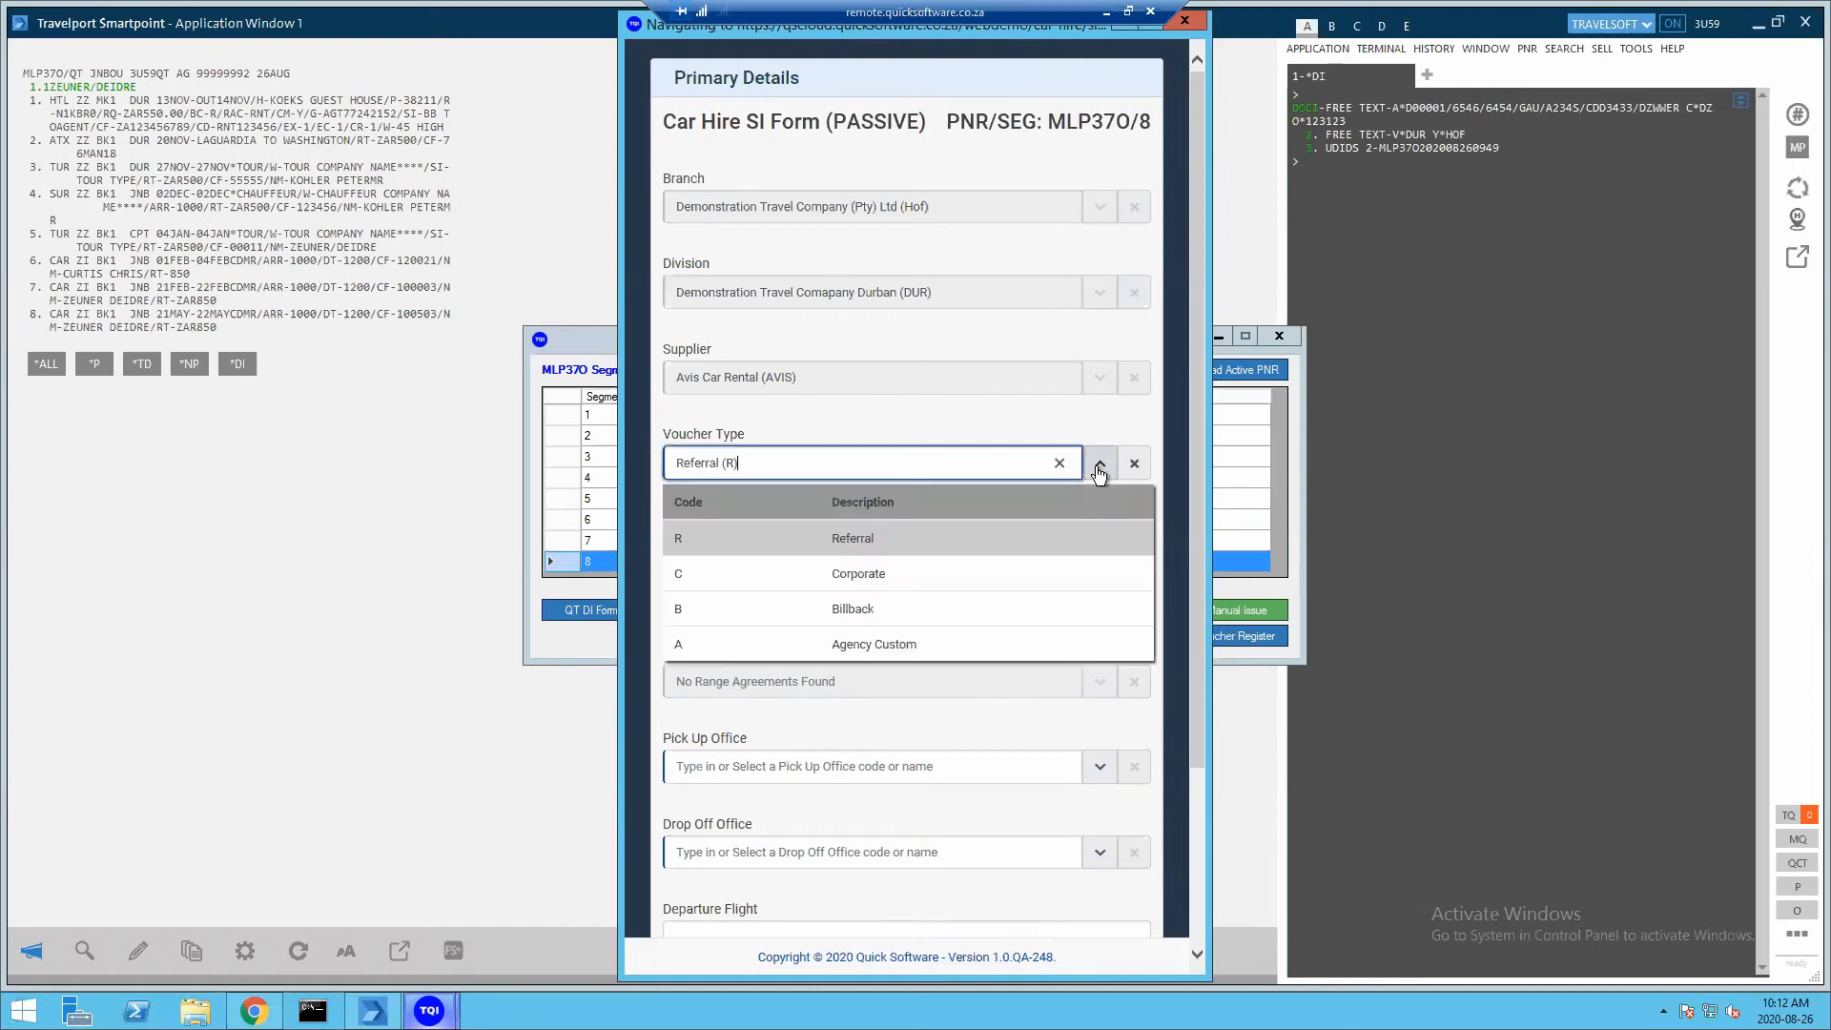
pyautogui.click(802, 607)
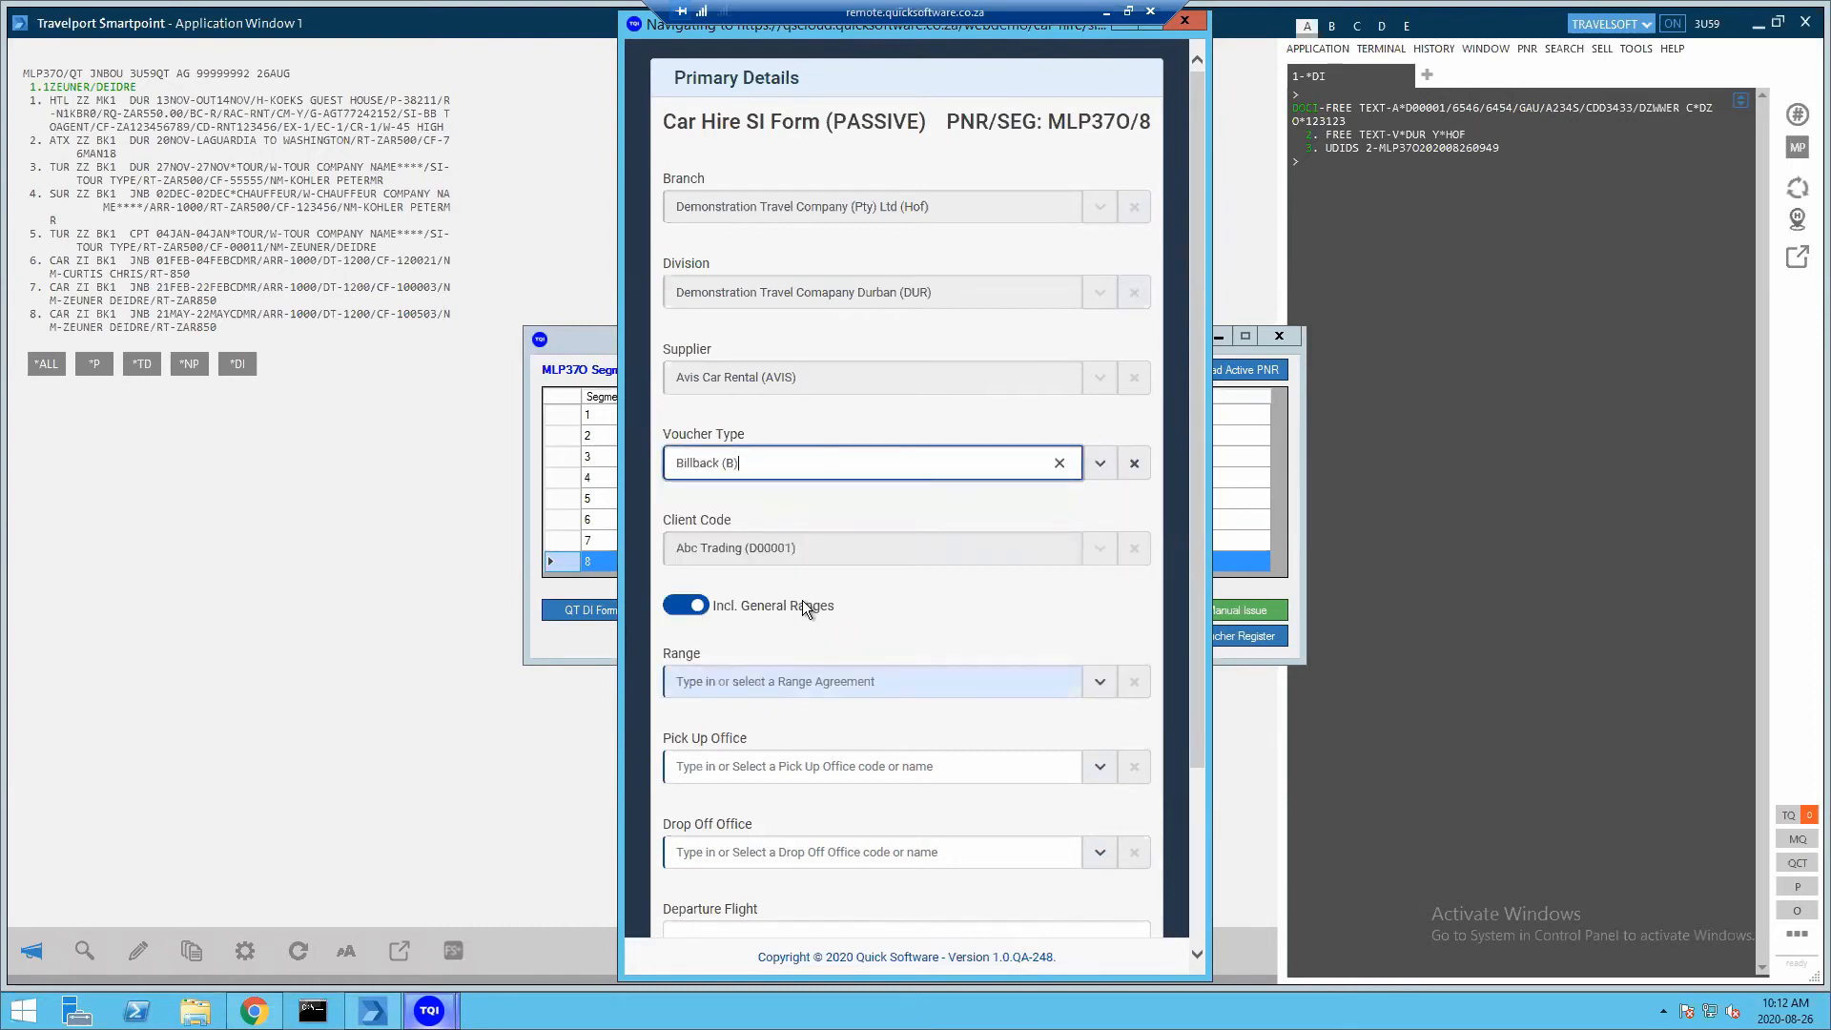
# Select the Avis General Bb (BAV1) range agreement
pyautogui.click(1100, 682)
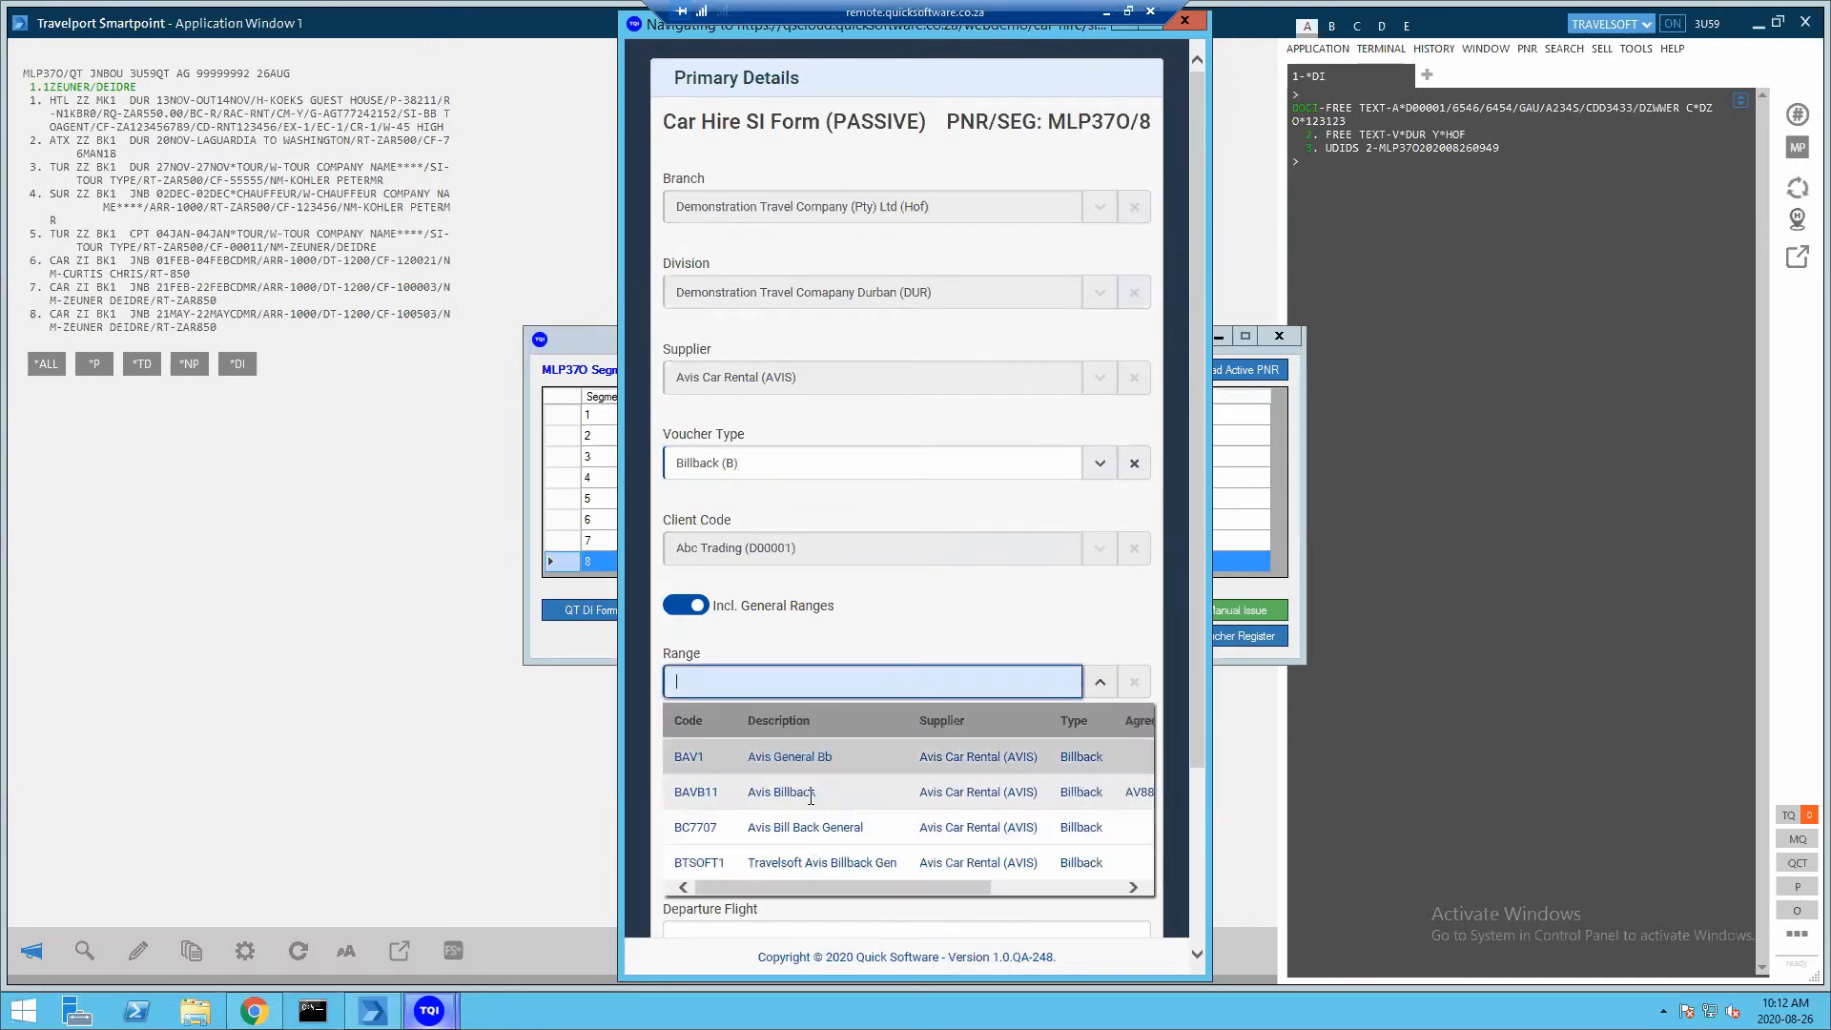
pyautogui.scroll(-3, 811, 797)
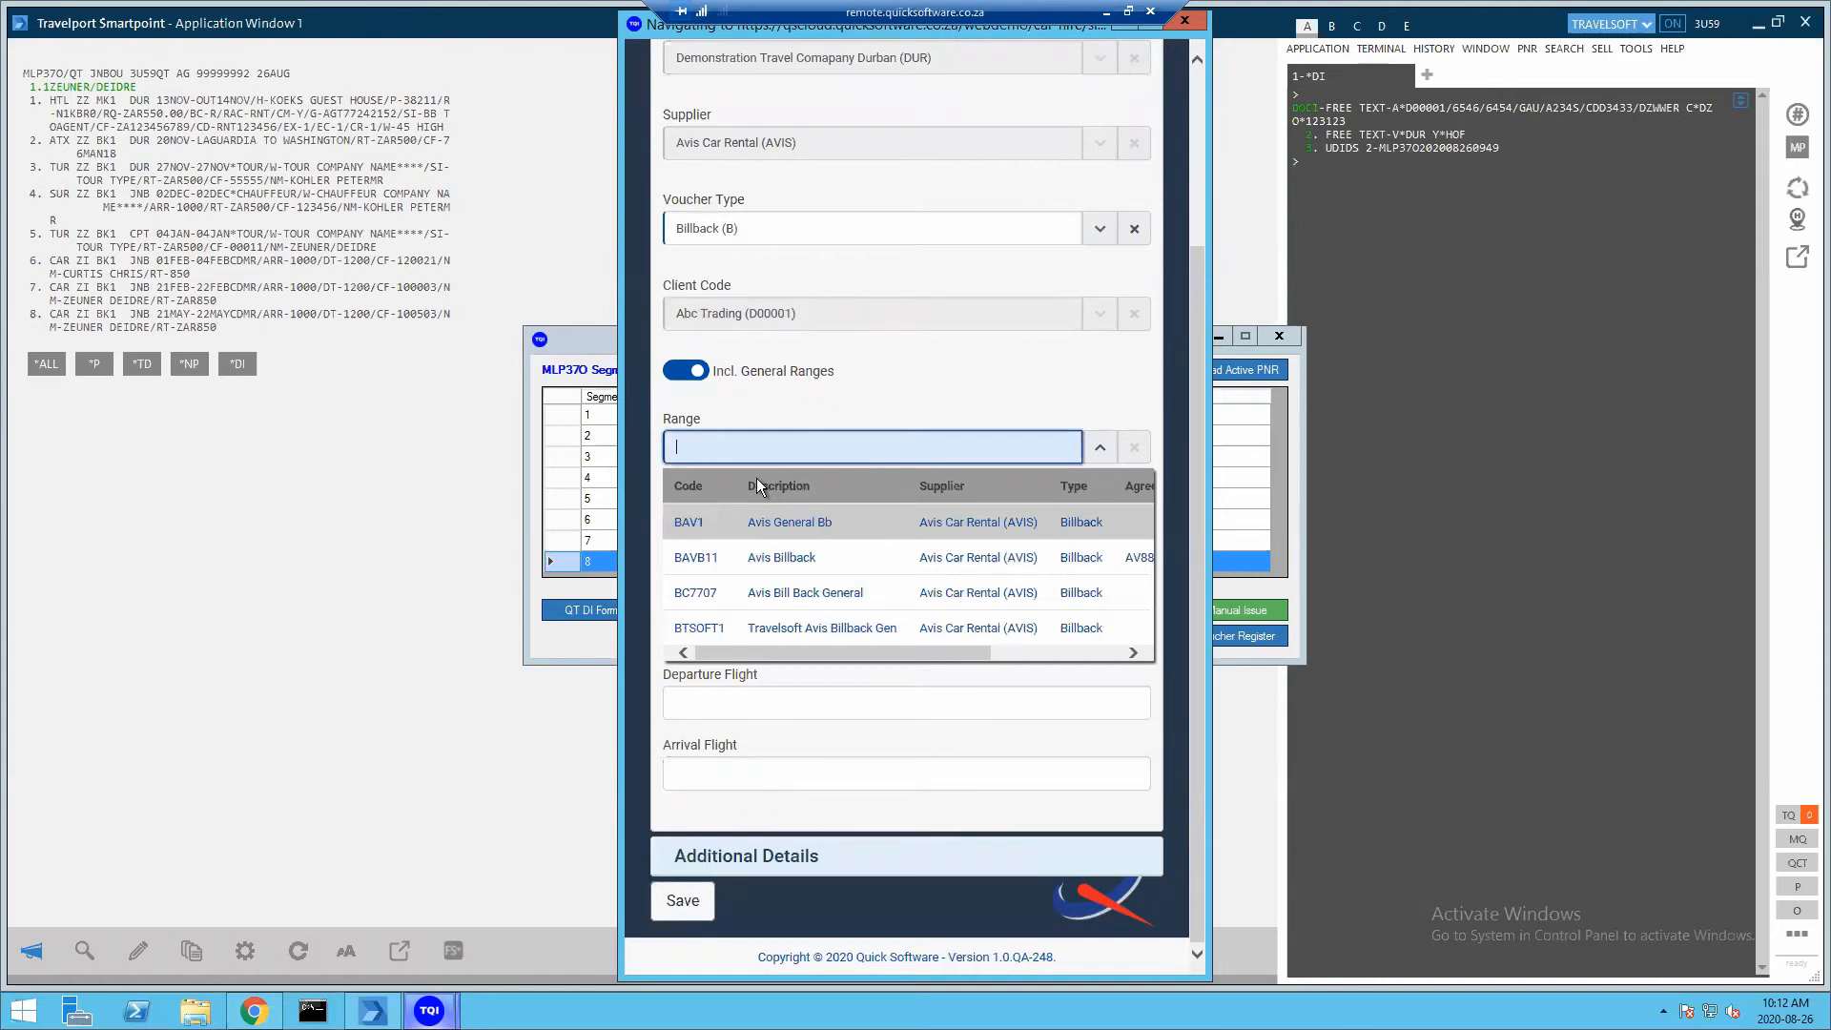
pyautogui.click(731, 523)
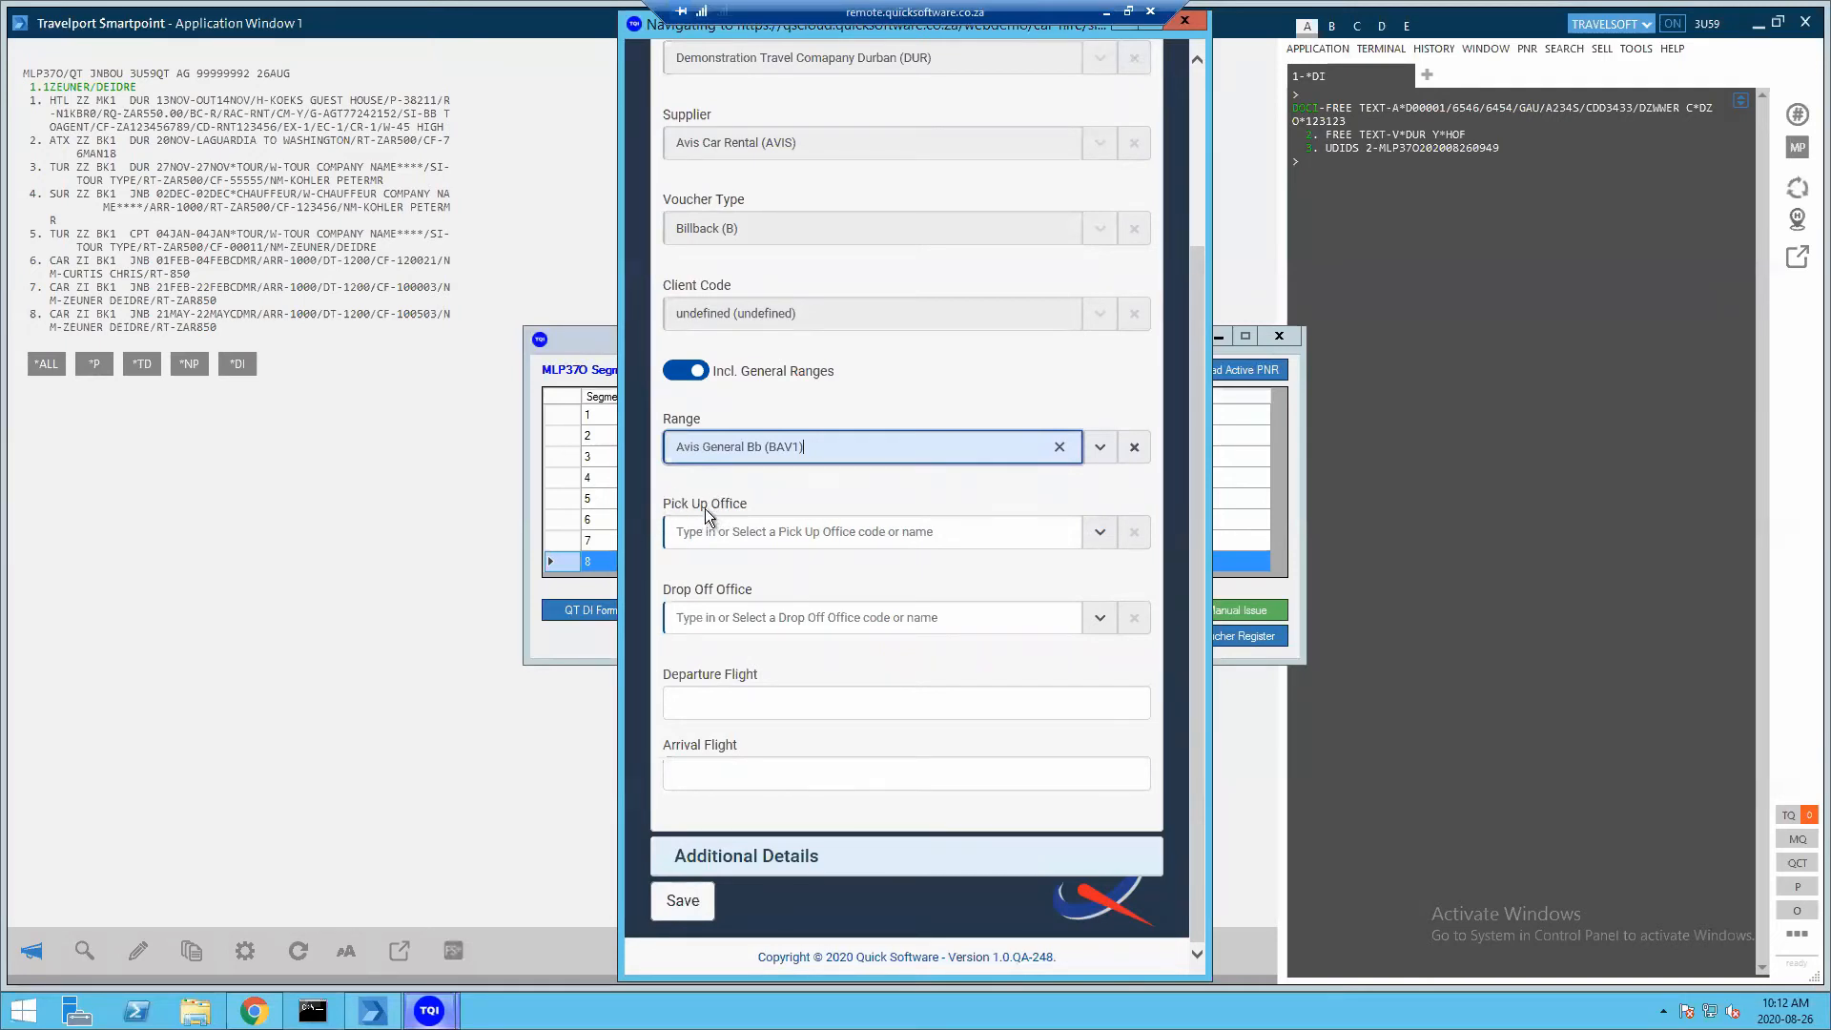
# Check the JNB location on segment 8 in Smartpoint, then return to the car hire SI form
pyautogui.click(140, 315)
pyautogui.doubleClick(138, 315)
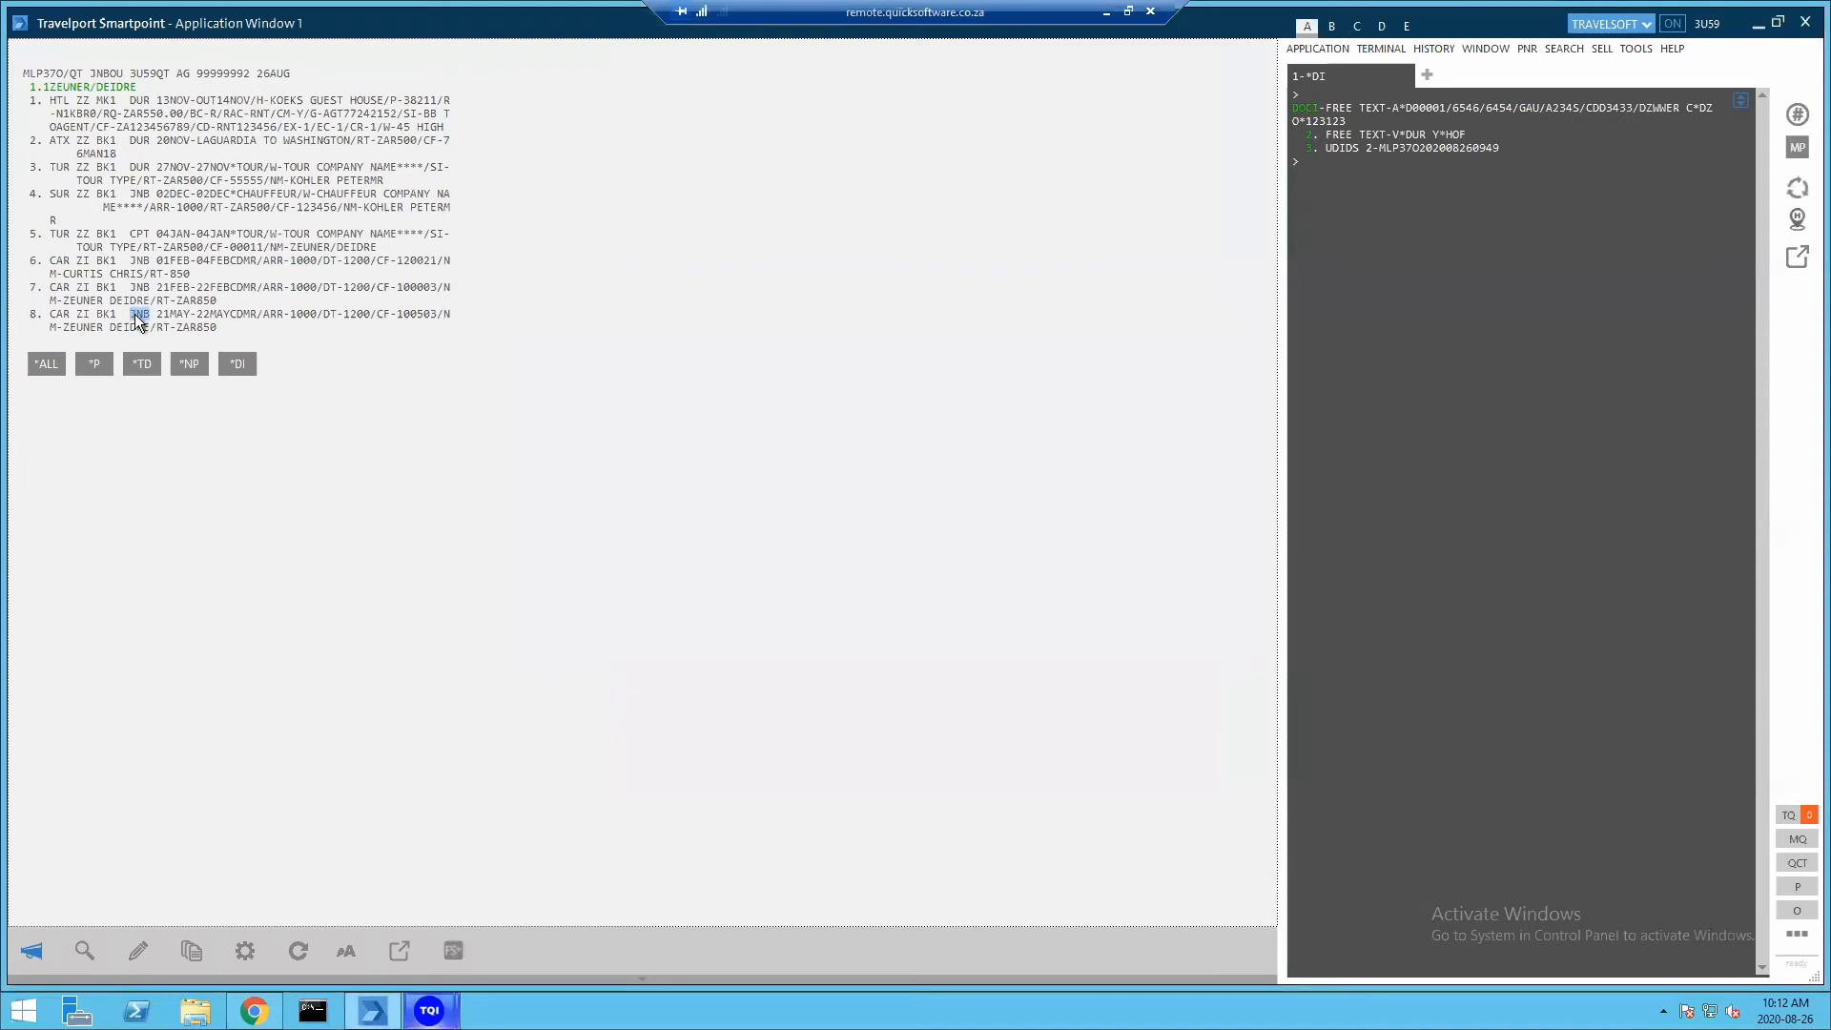
pyautogui.click(429, 1011)
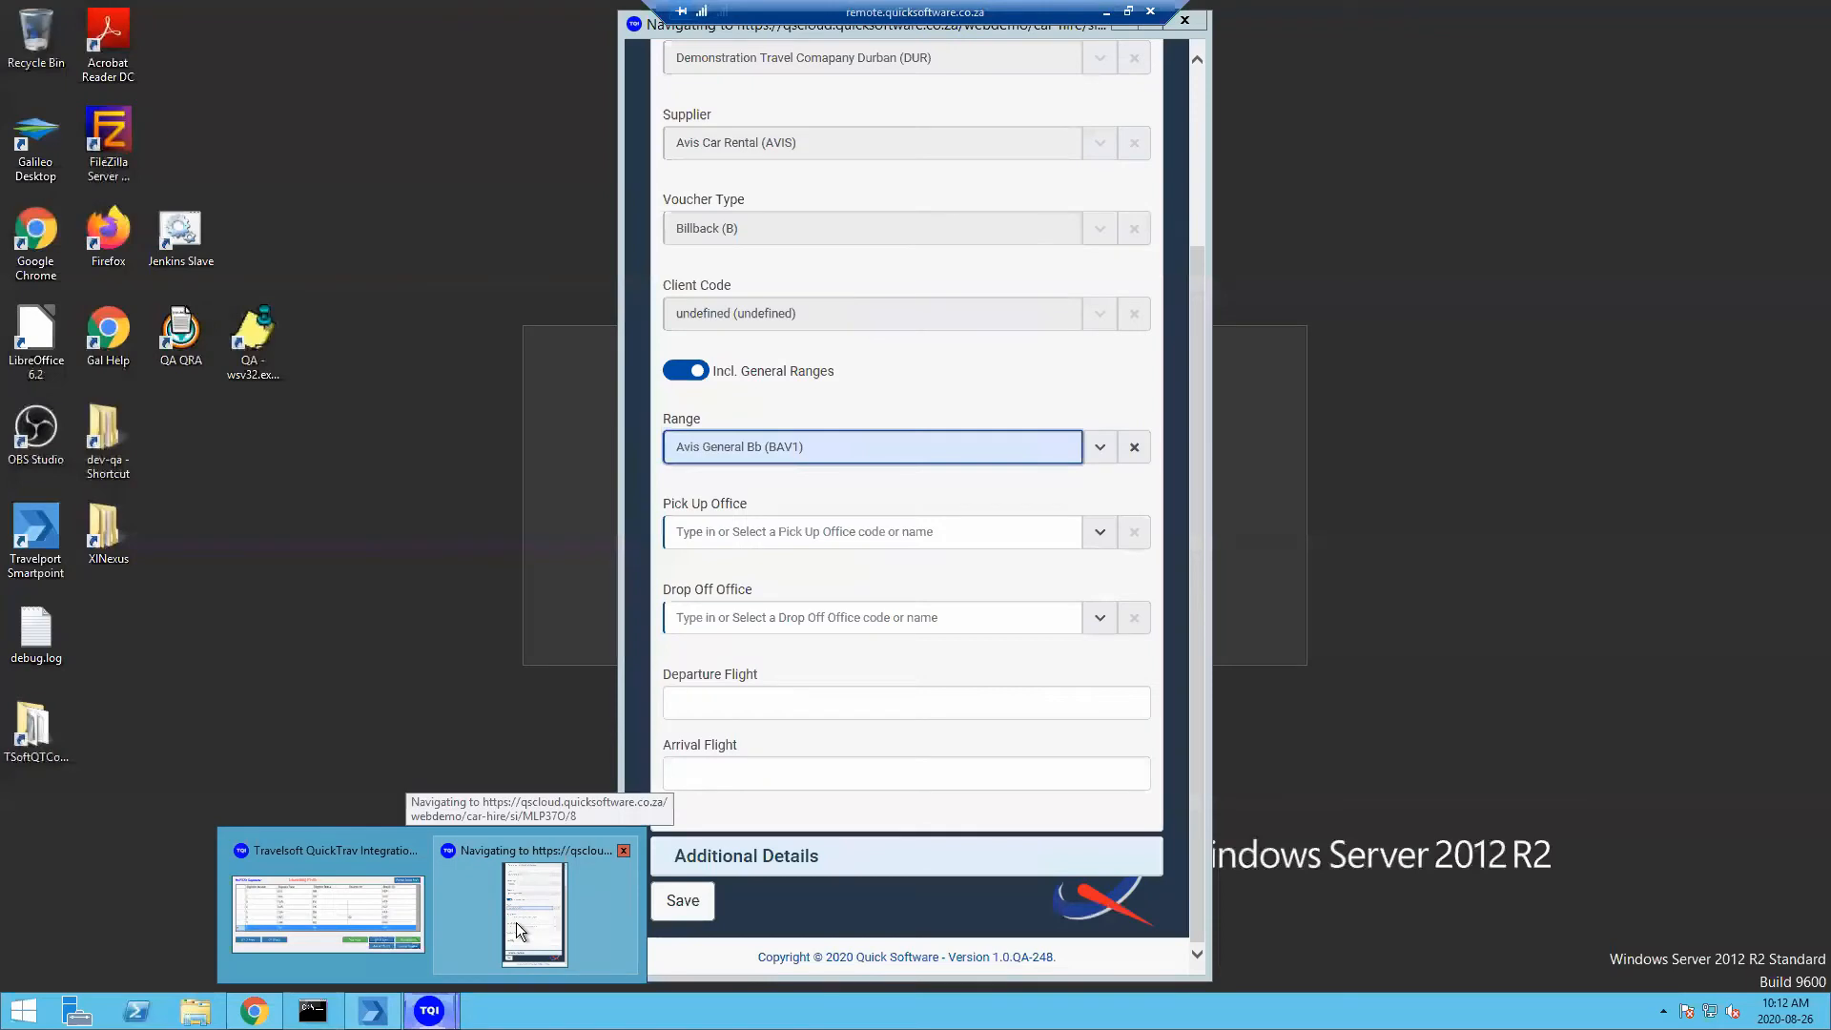
pyautogui.click(517, 924)
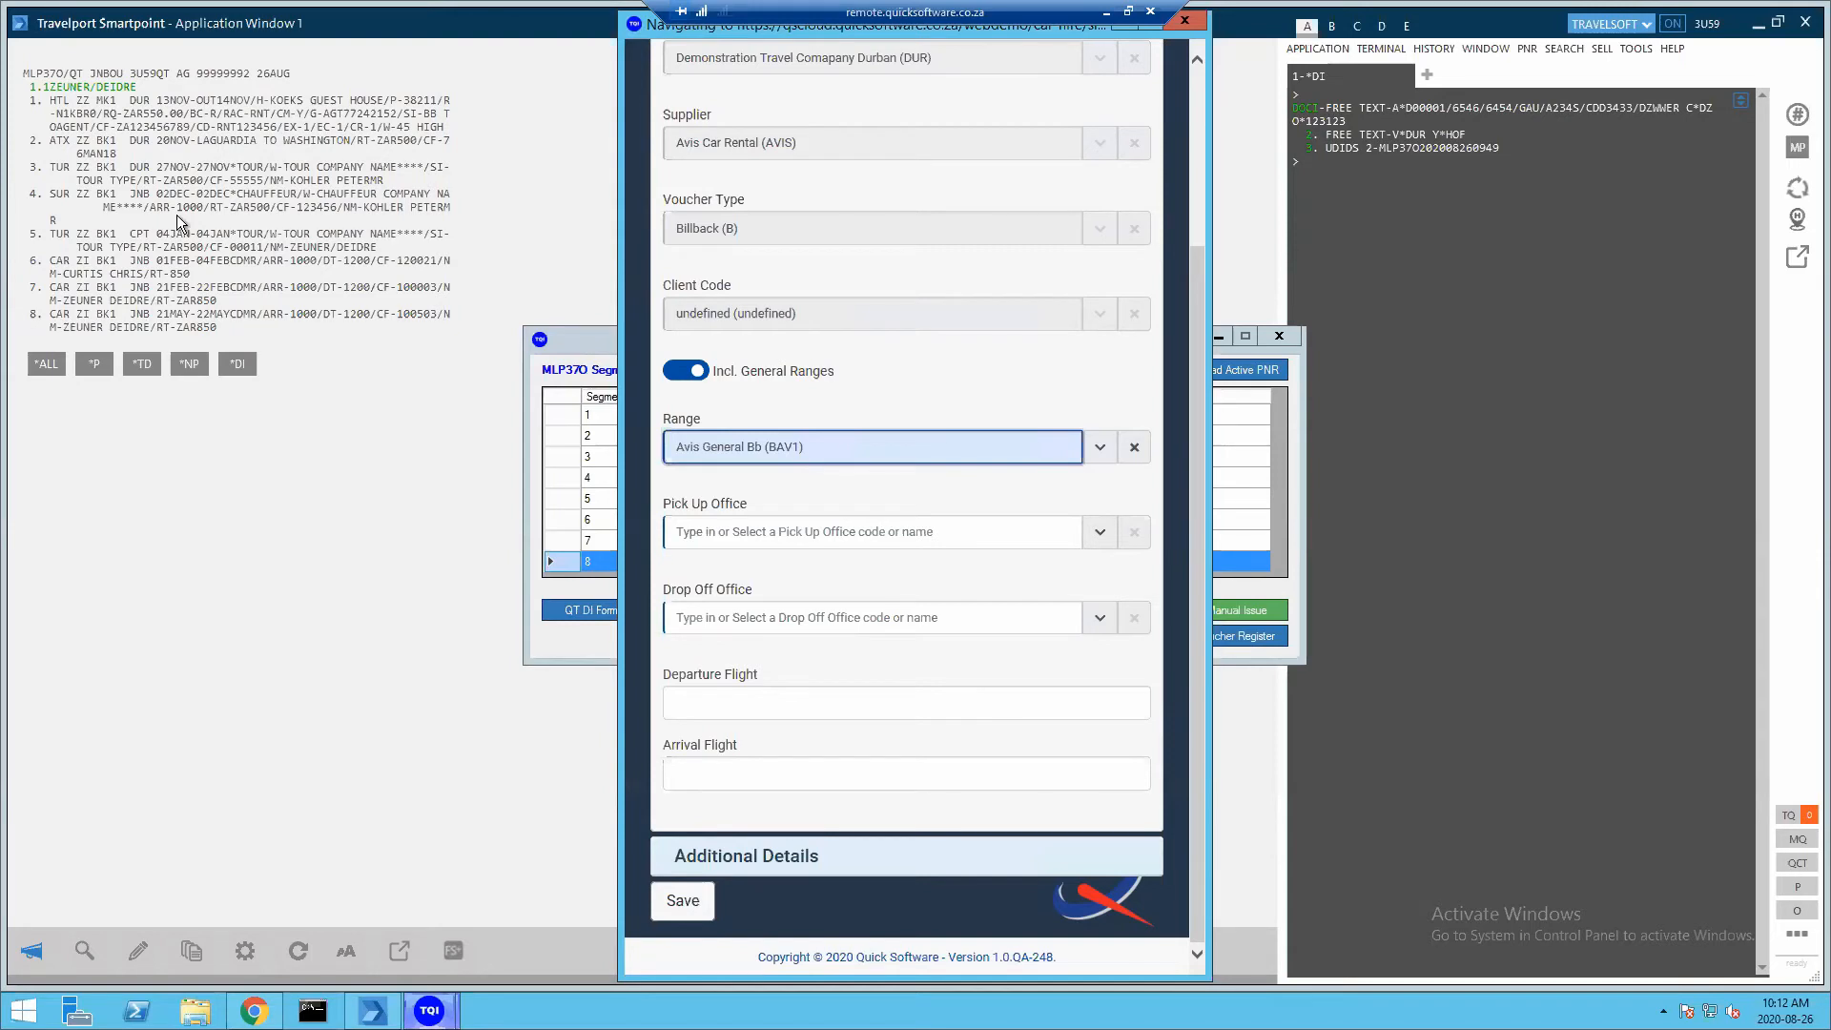
# Set the pick-up office to Carlton Centre (CARLTON)
pyautogui.click(1097, 531)
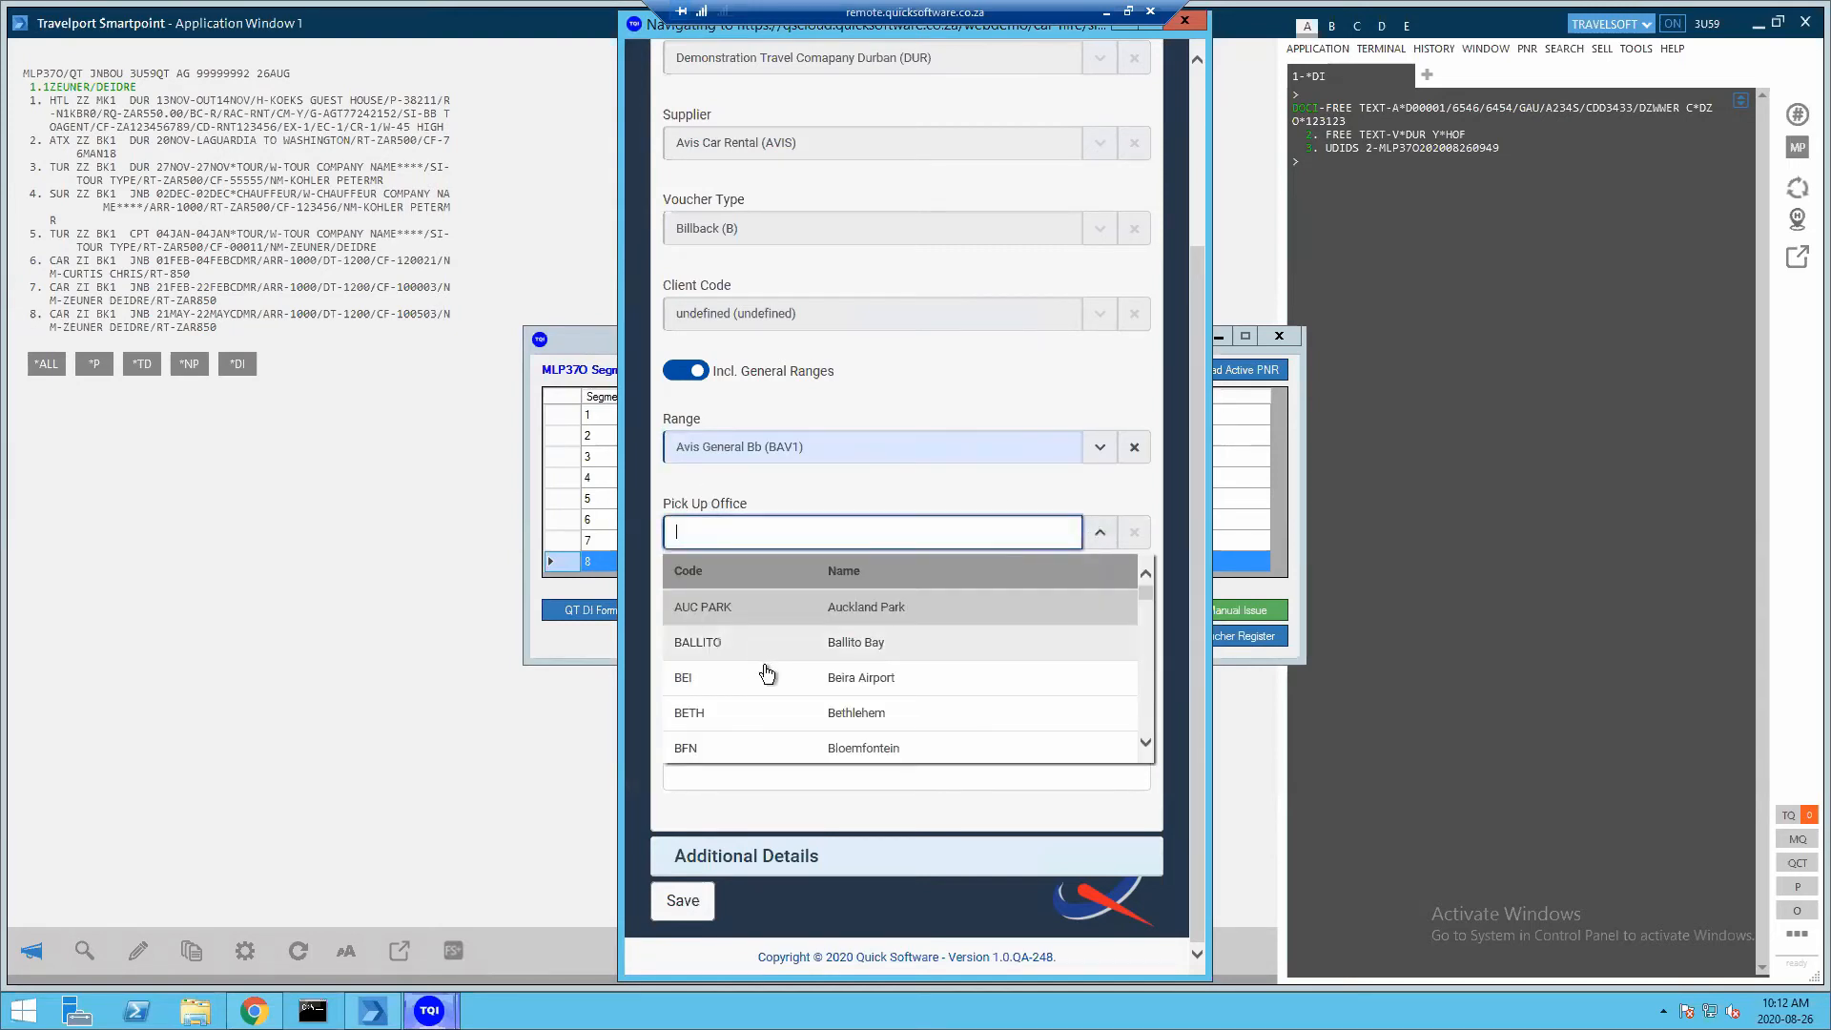
pyautogui.scroll(-5, 763, 665)
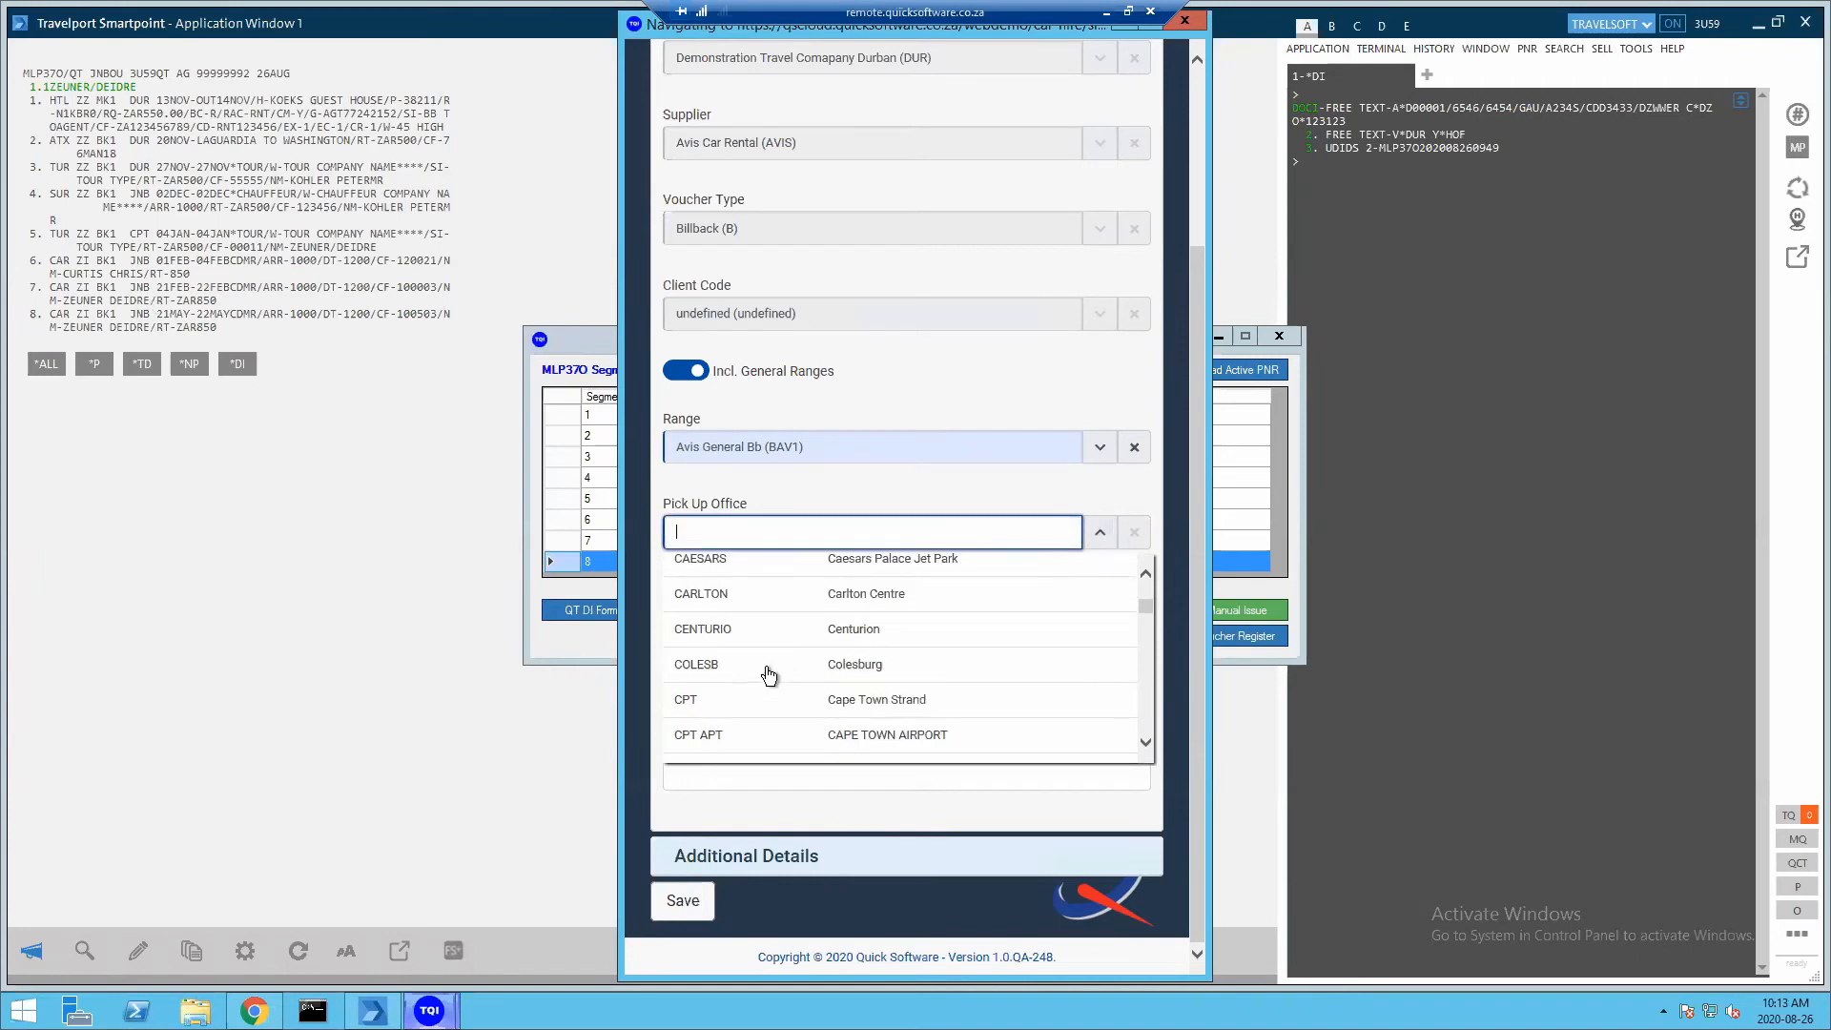
pyautogui.scroll(1, 769, 676)
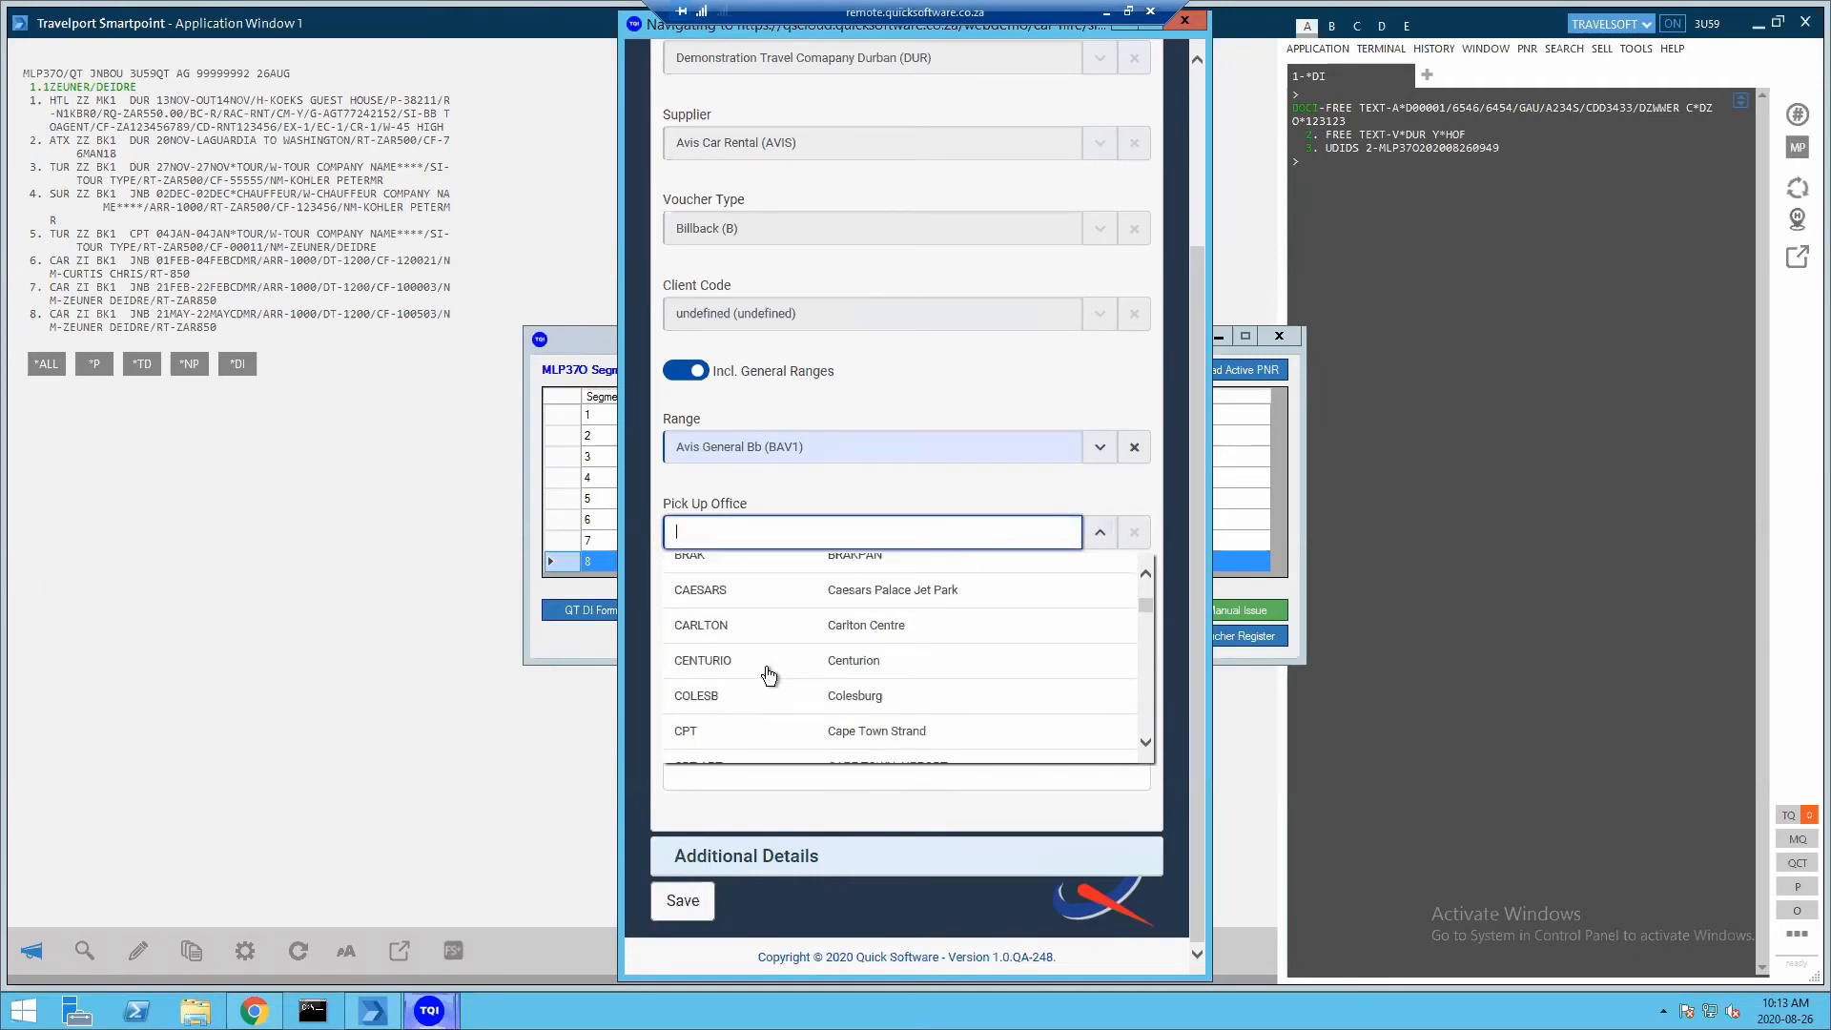
pyautogui.click(742, 627)
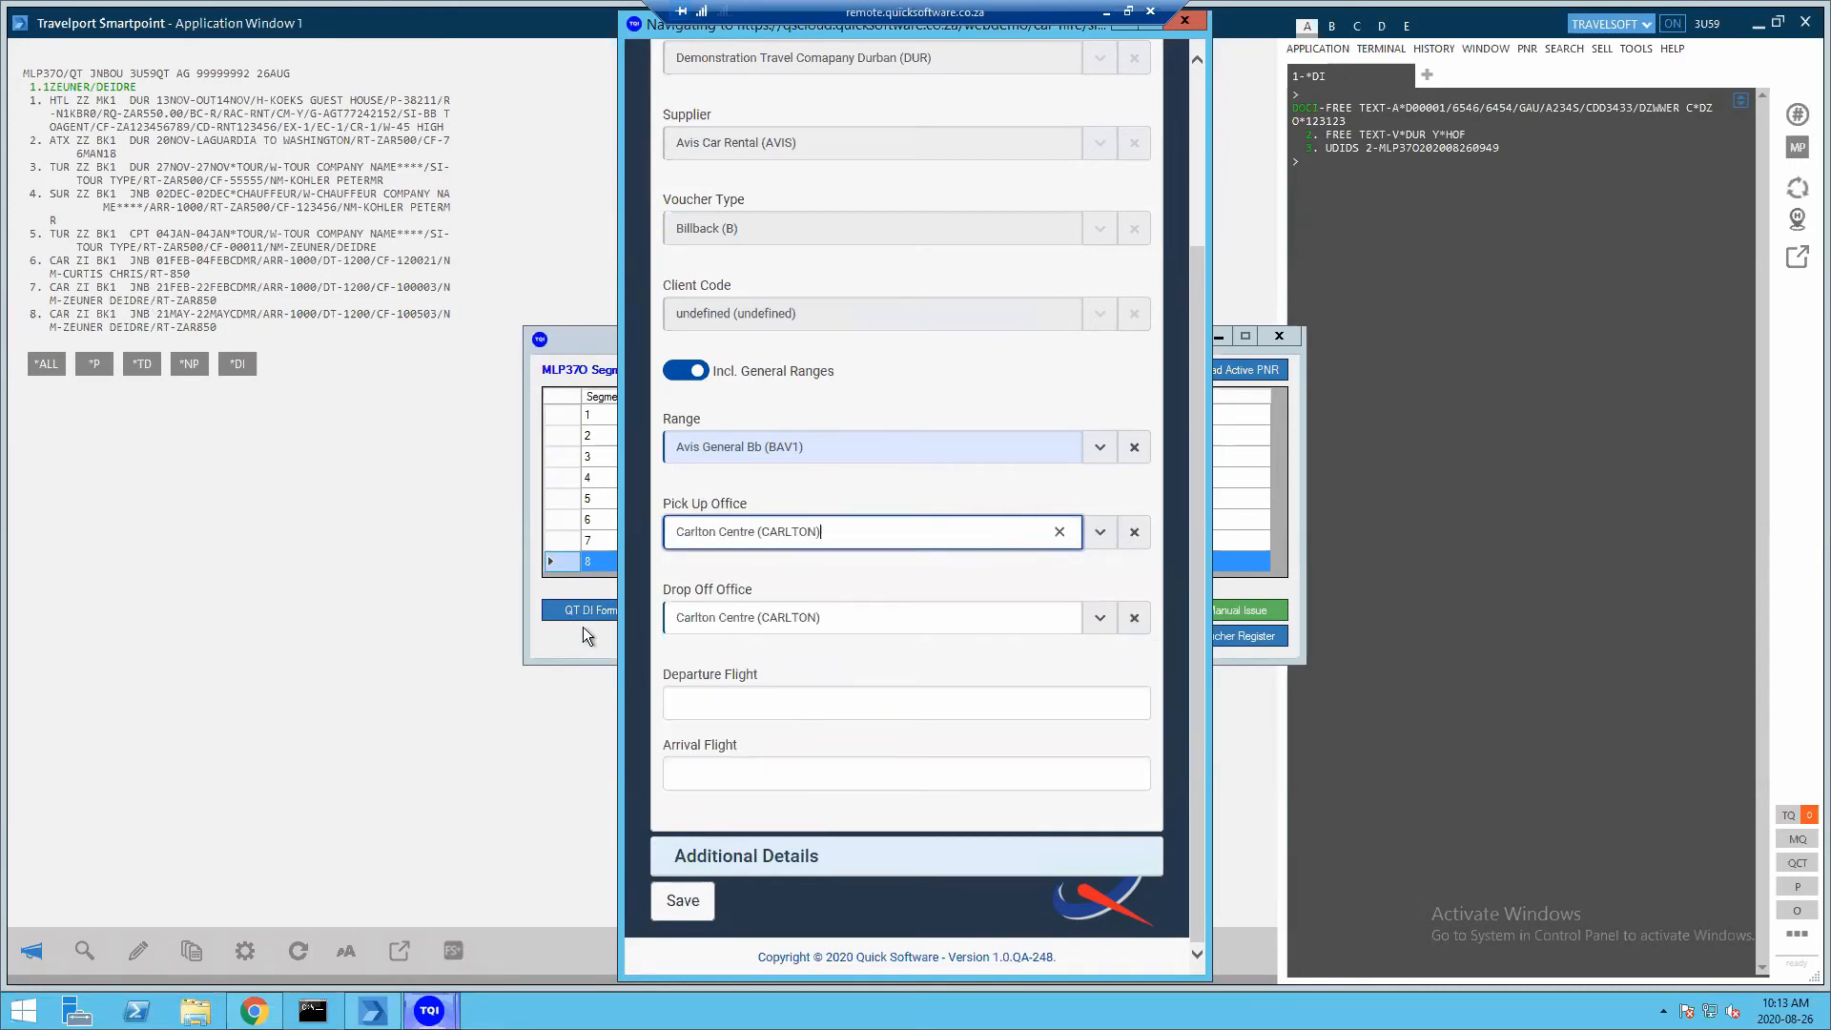
# Set the drop-off office to Germiston (GERMISTO)
pyautogui.click(1100, 617)
pyautogui.scroll(-5, 793, 723)
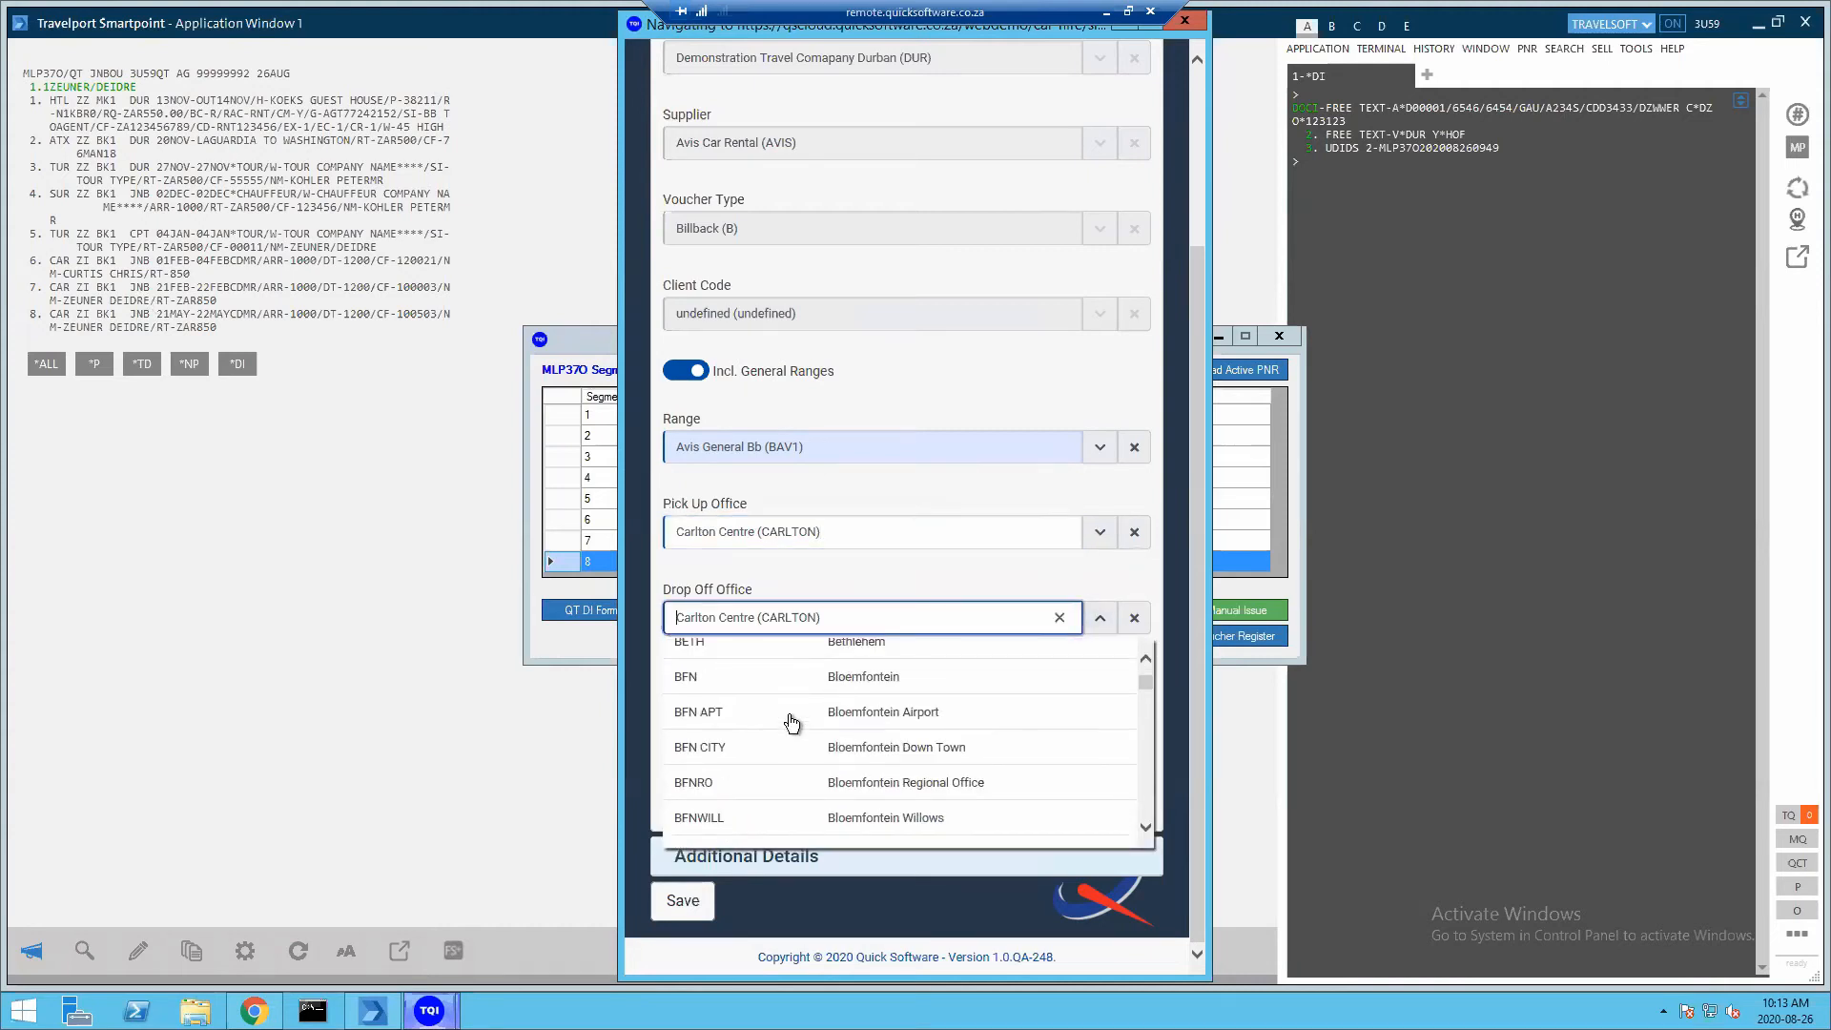
pyautogui.scroll(-8, 792, 723)
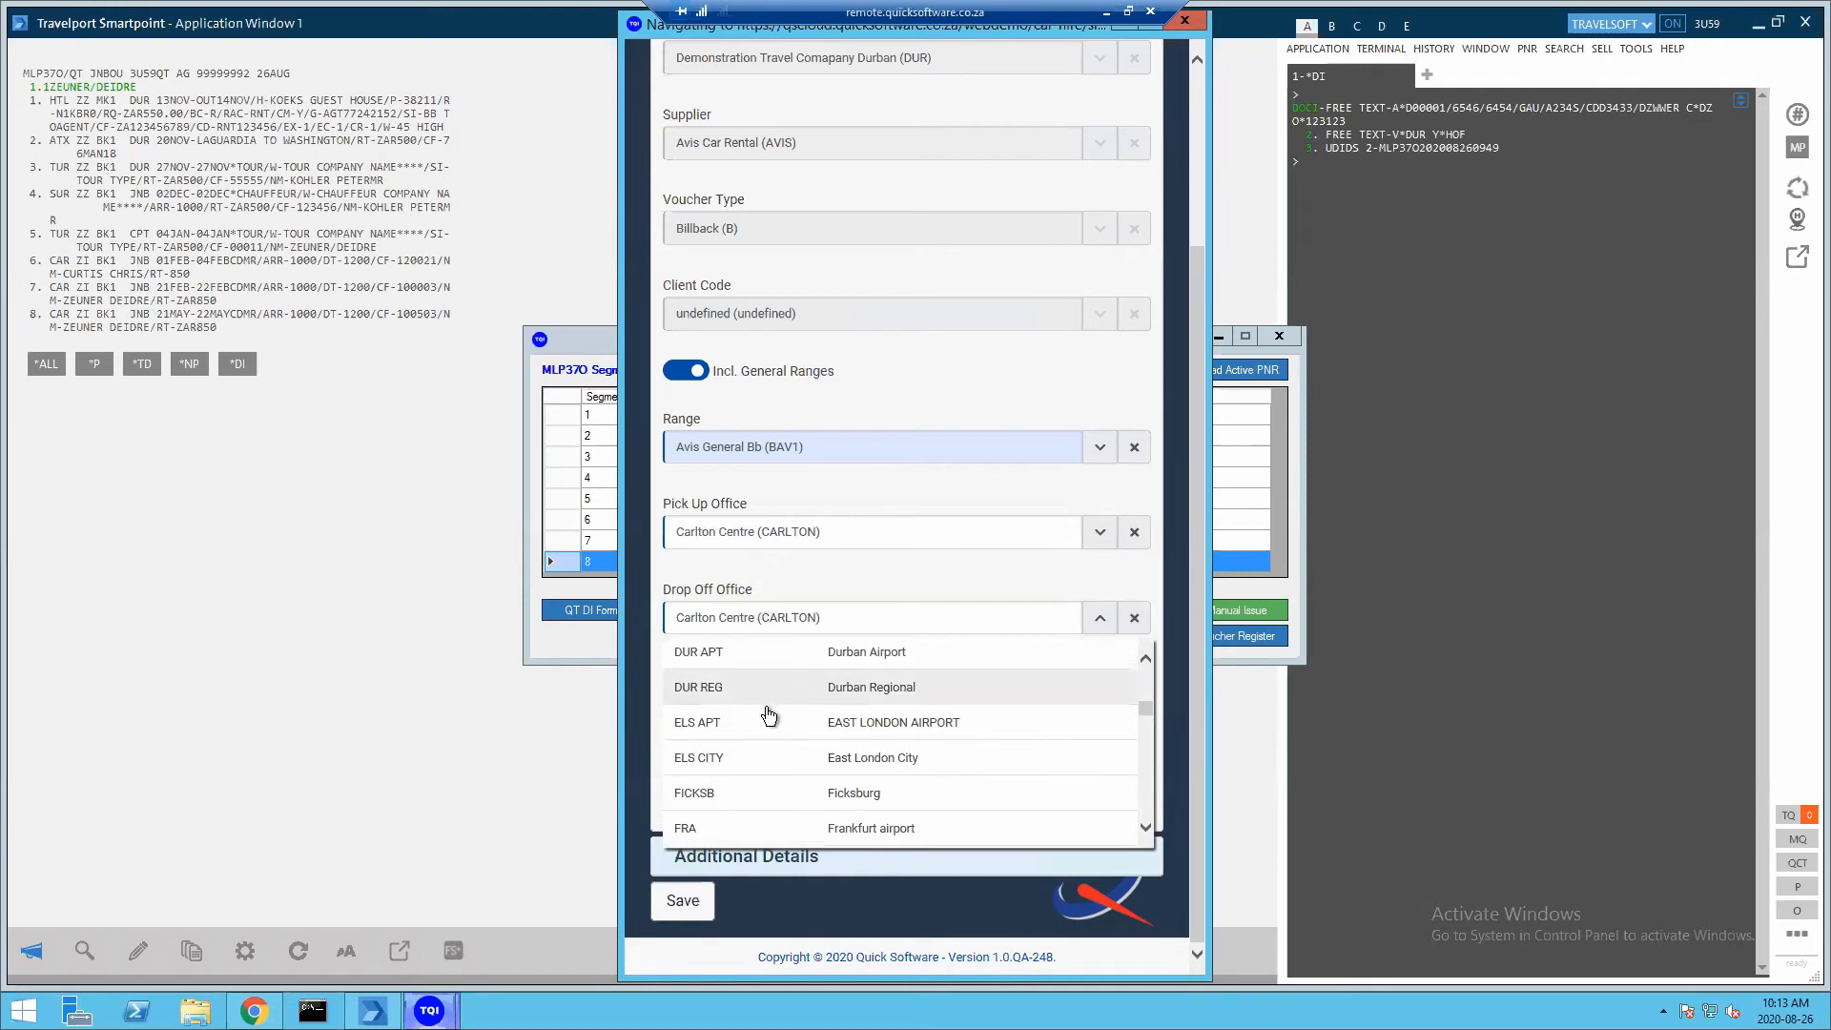
pyautogui.scroll(-3, 759, 763)
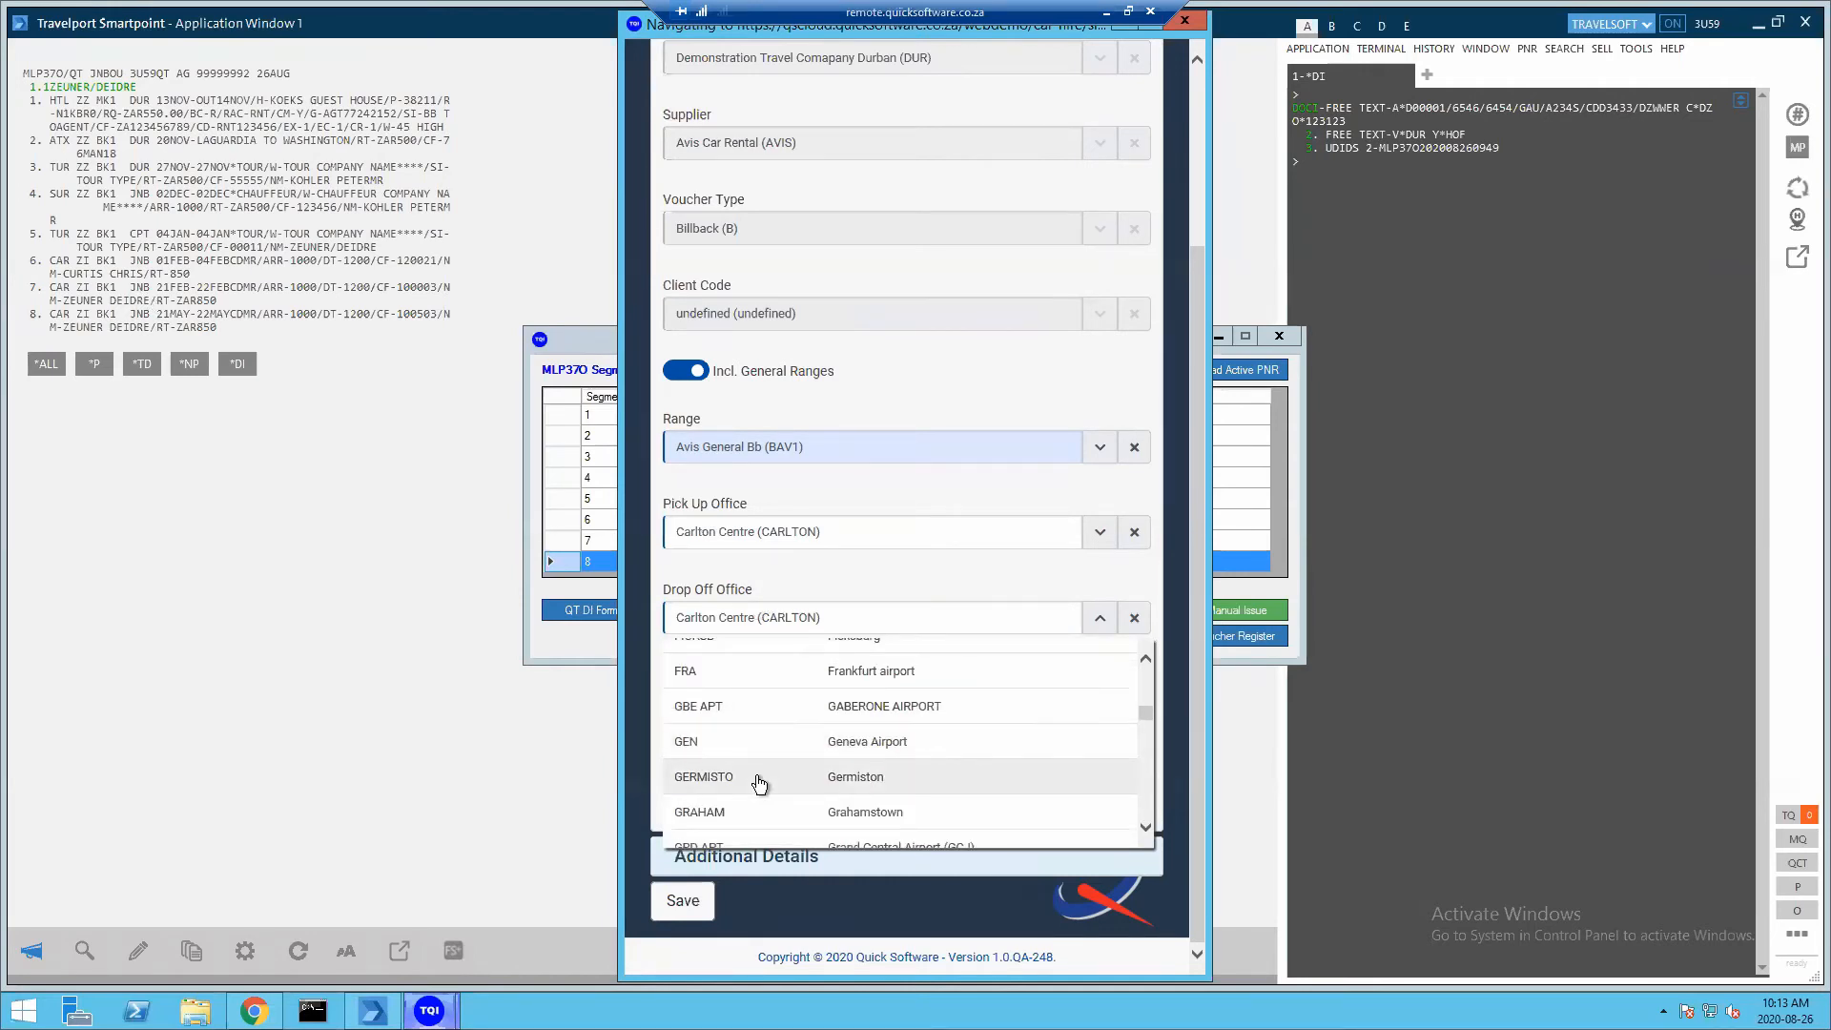
pyautogui.click(759, 781)
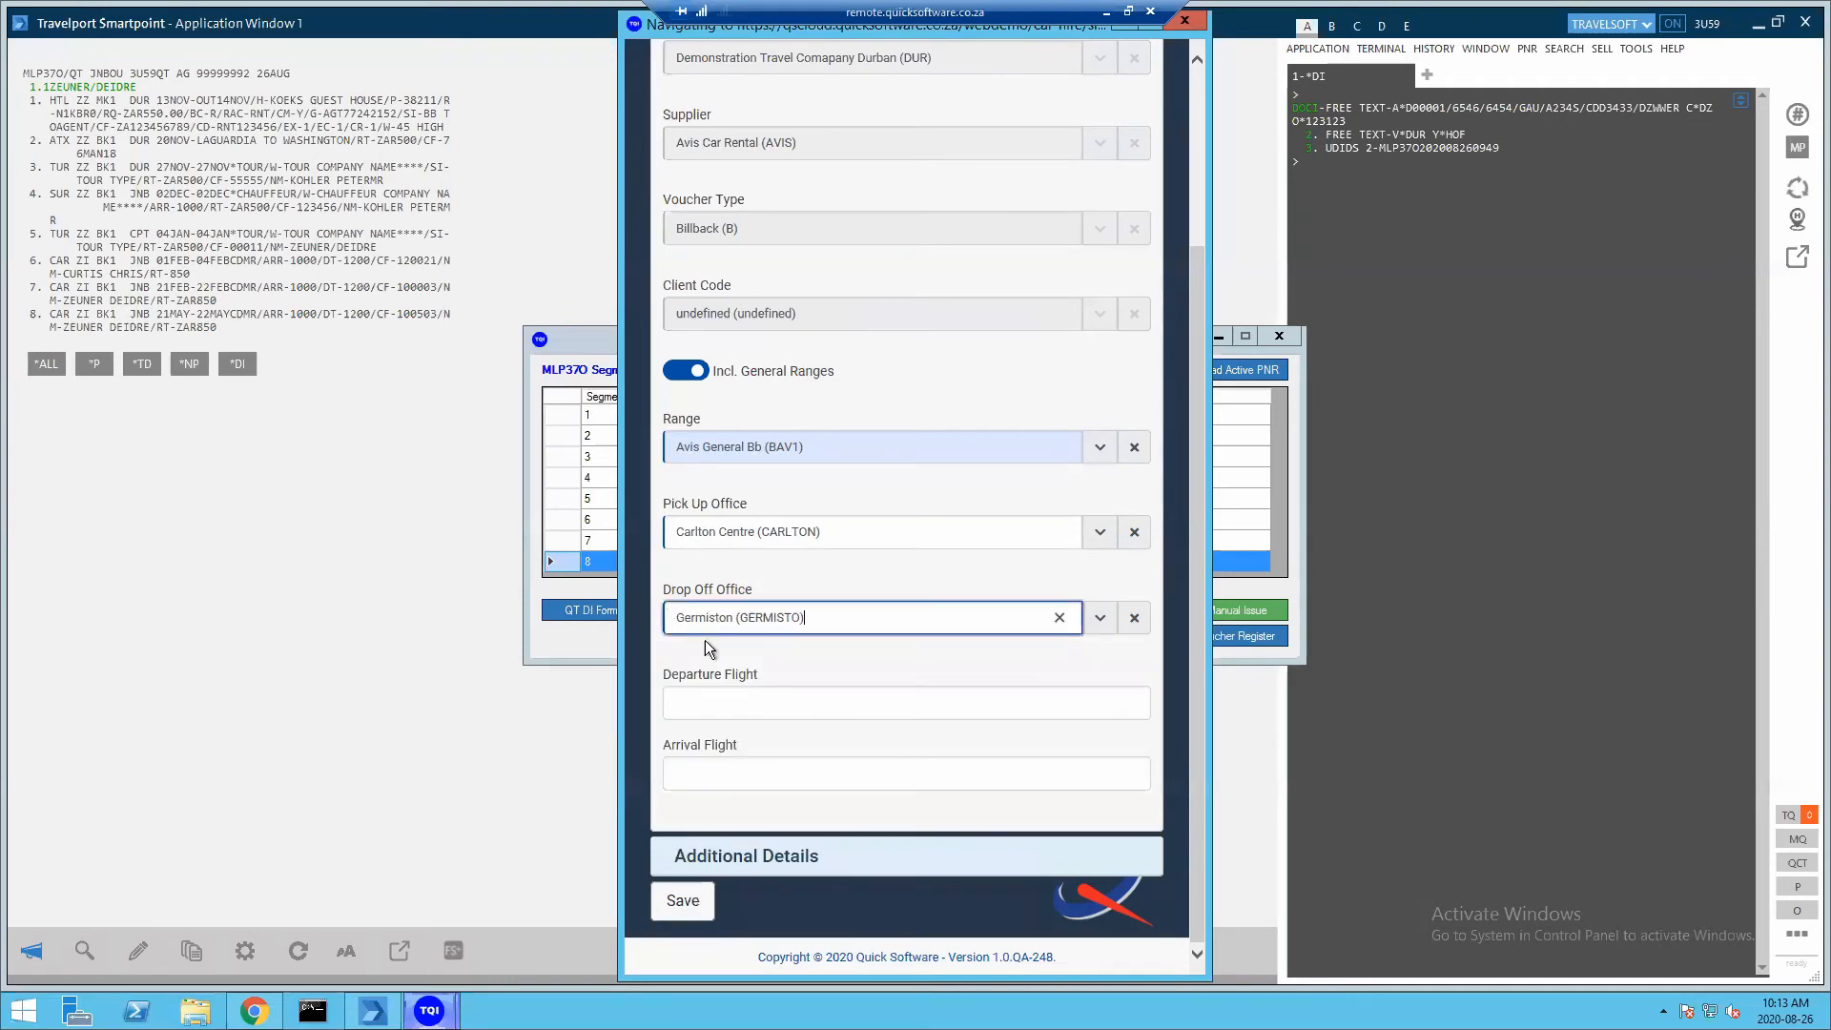
pyautogui.click(689, 703)
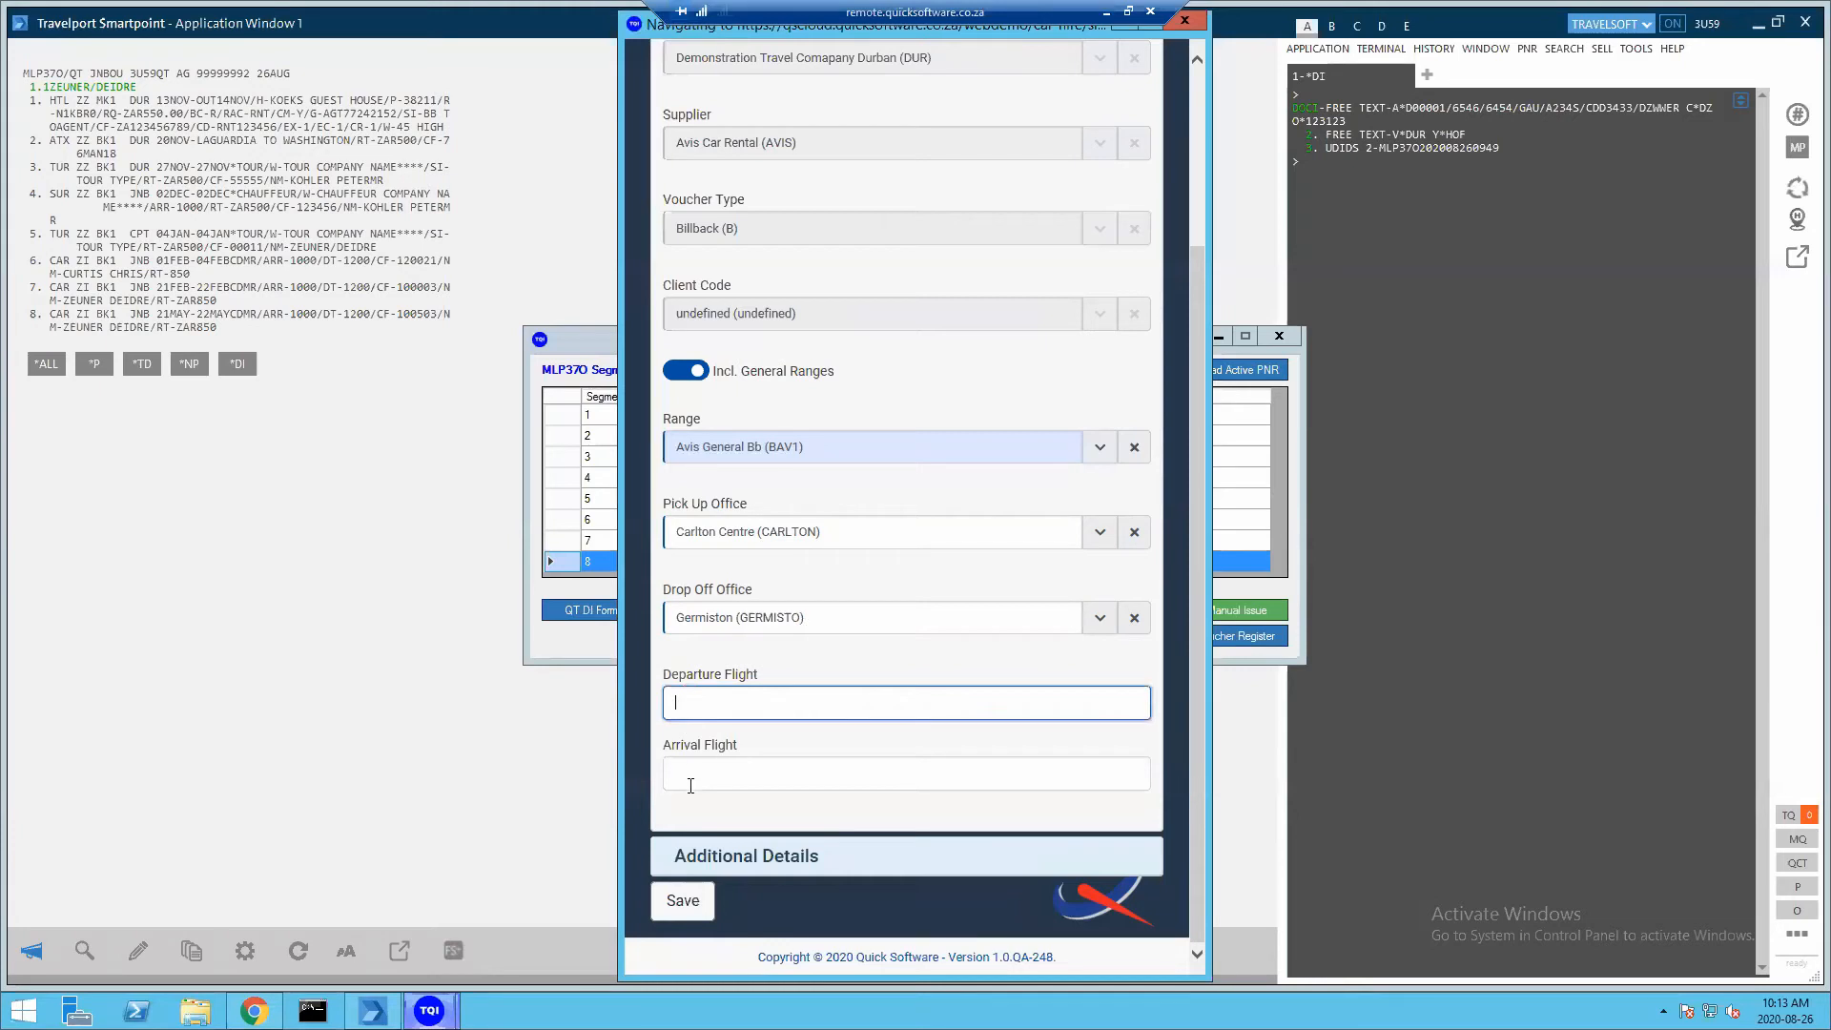
pyautogui.click(690, 781)
pyautogui.click(691, 715)
pyautogui.click(683, 774)
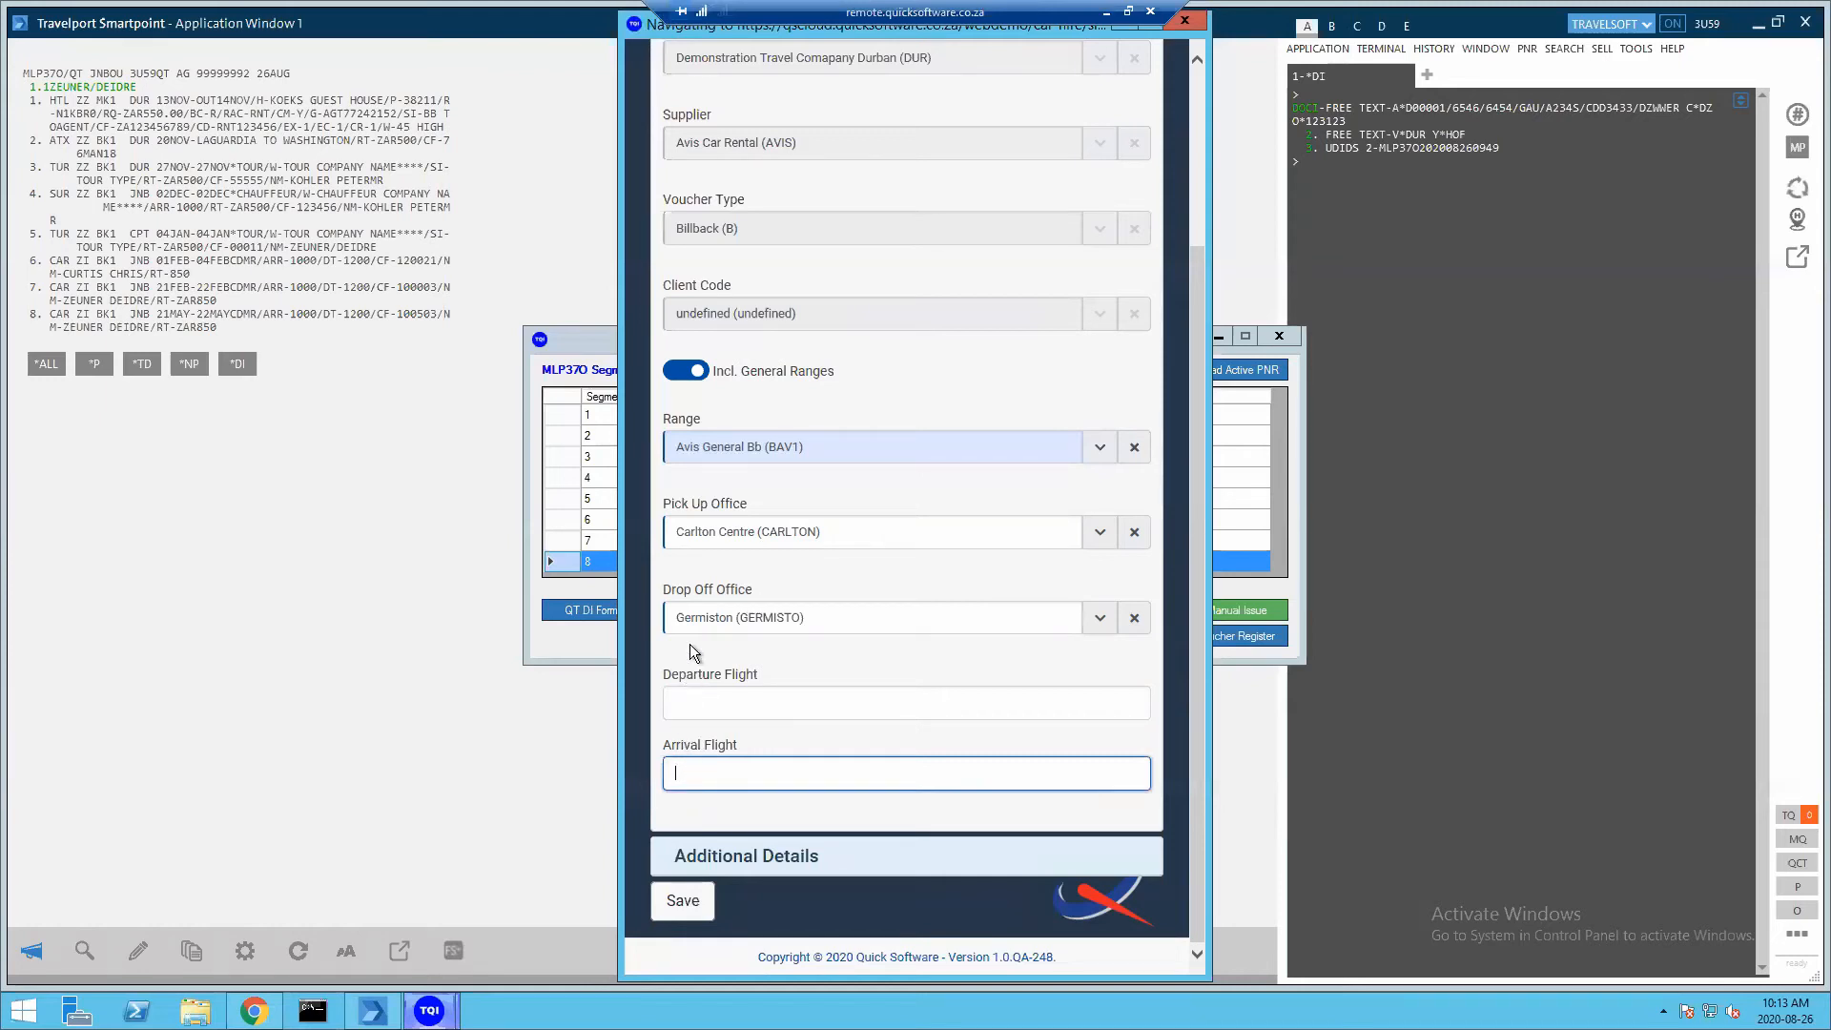
pyautogui.click(682, 903)
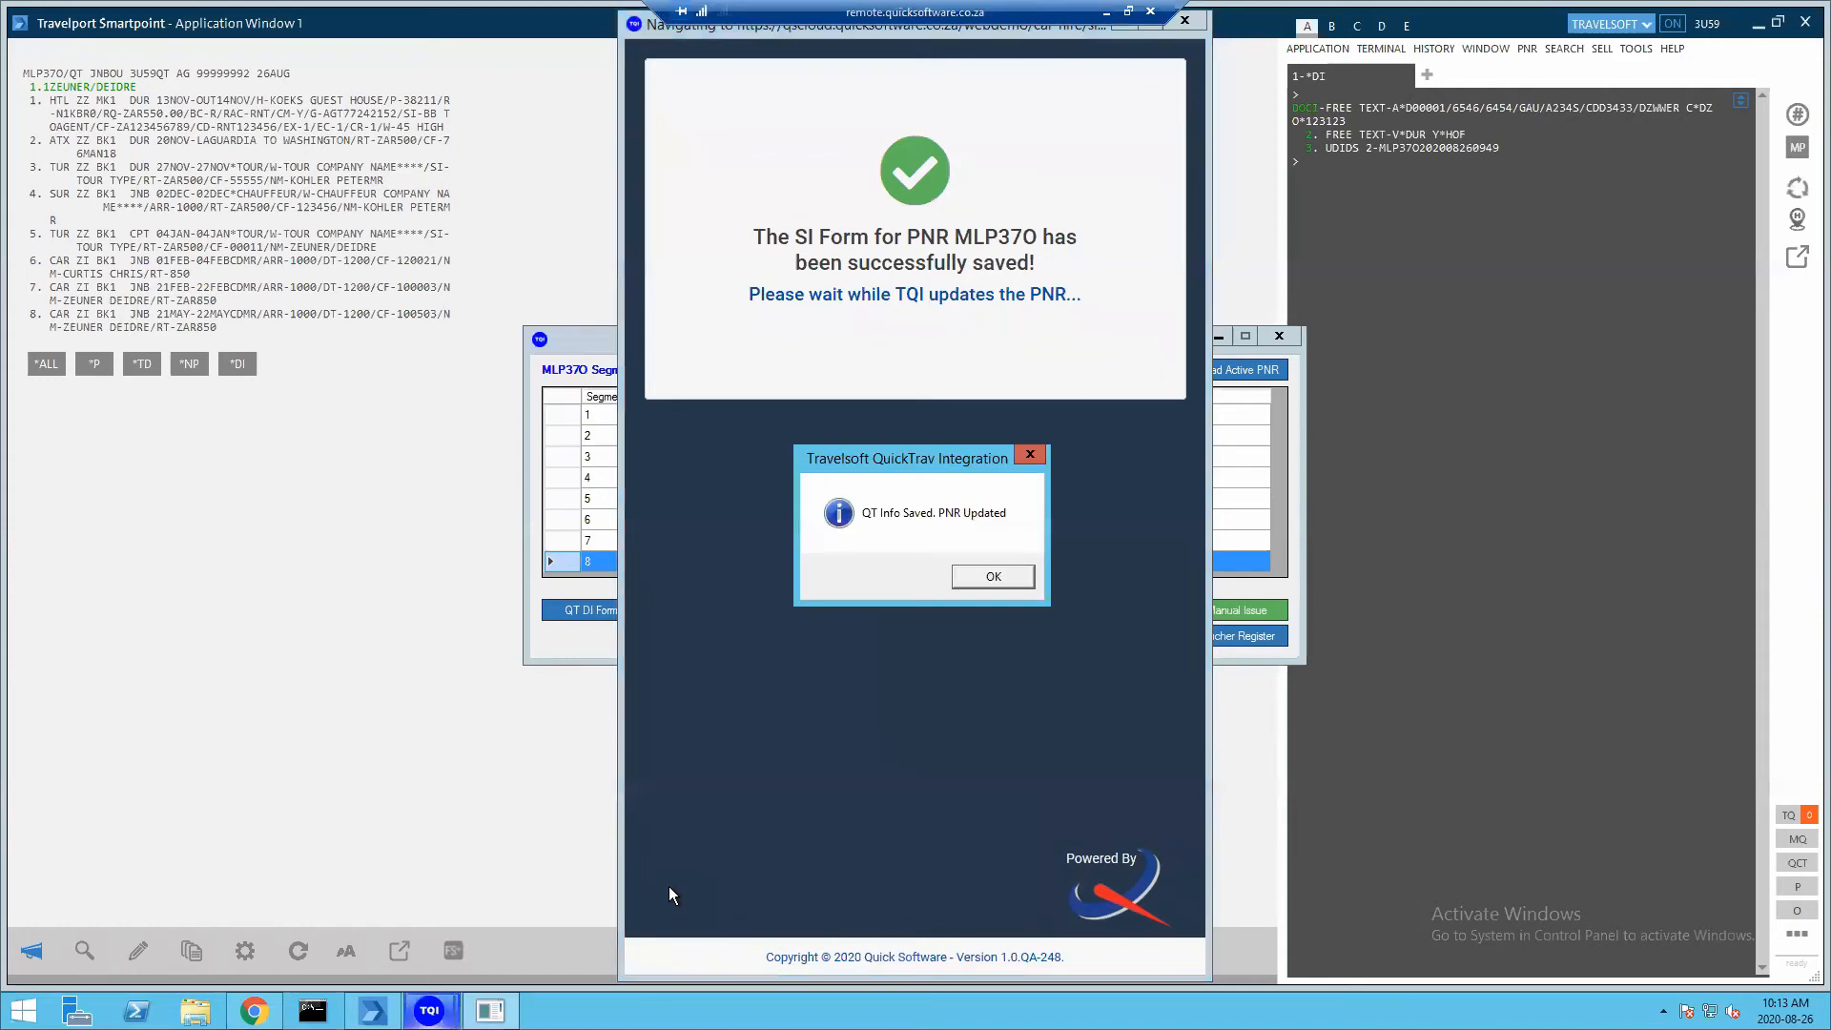
# Dismiss the PNR updated message, auto-issue voucher 03 for car segment 8, and acknowledge it
pyautogui.click(979, 583)
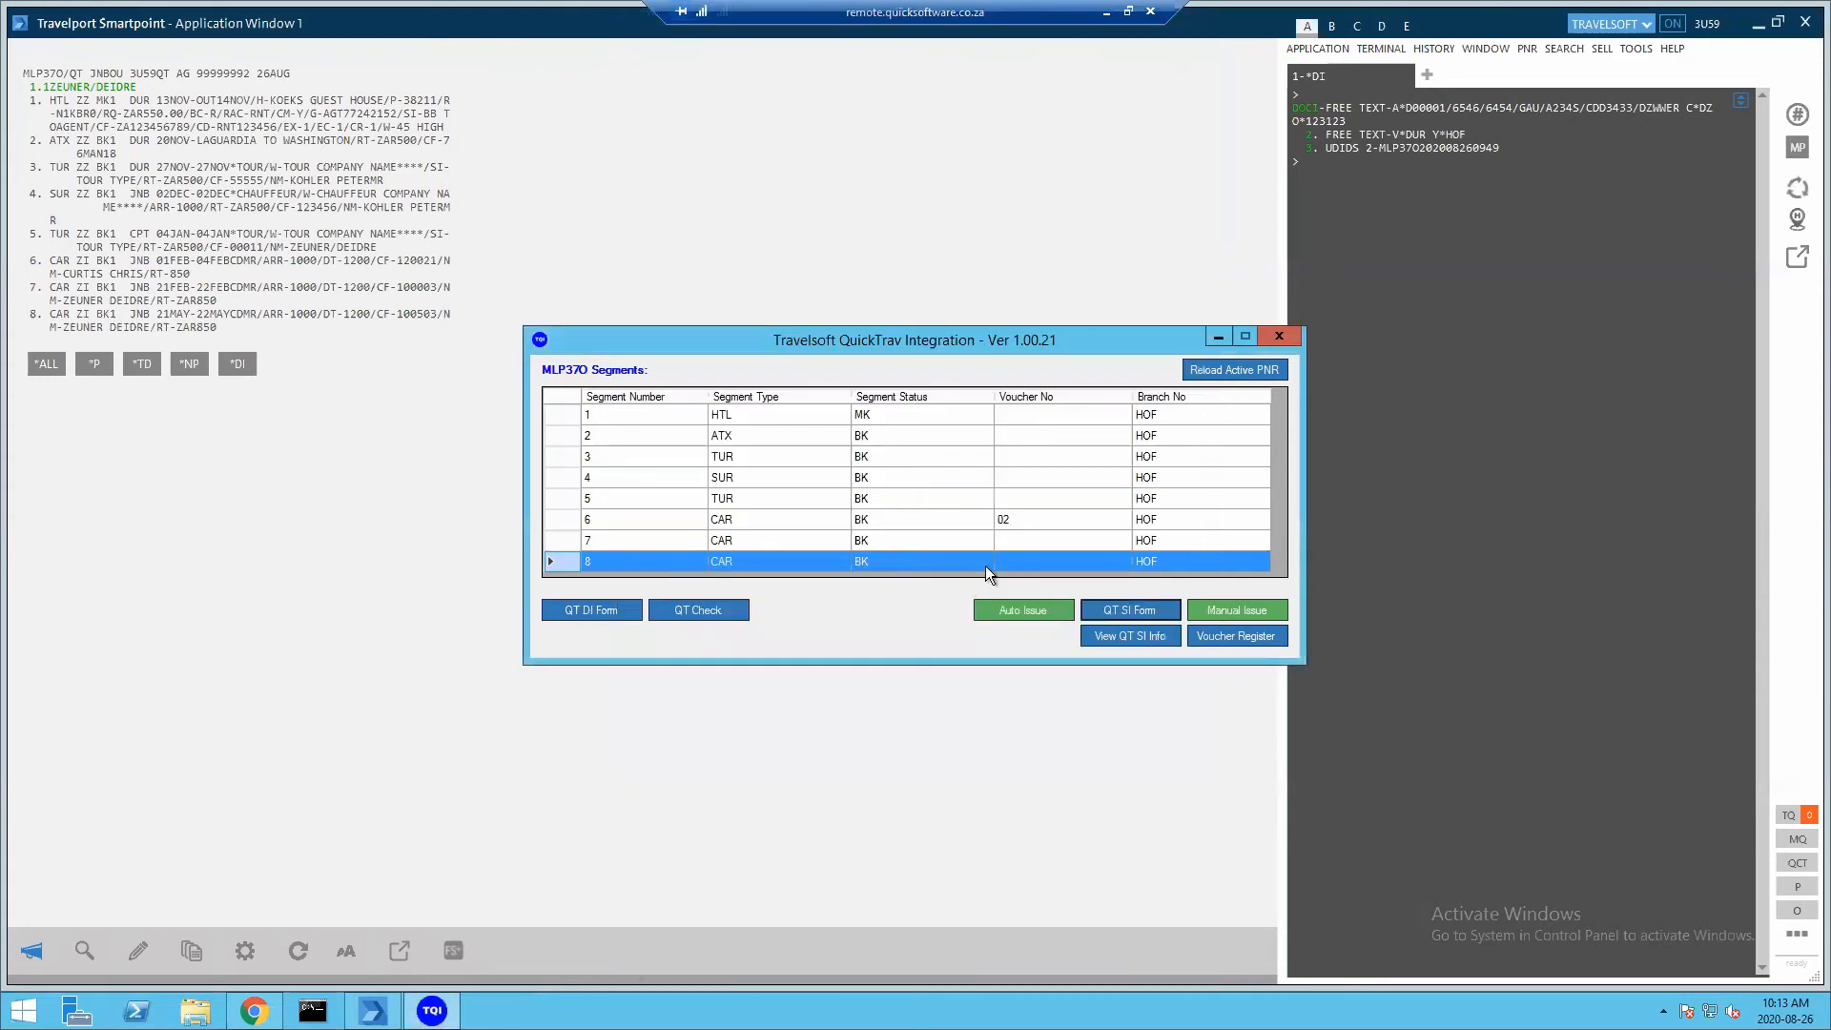
pyautogui.click(994, 609)
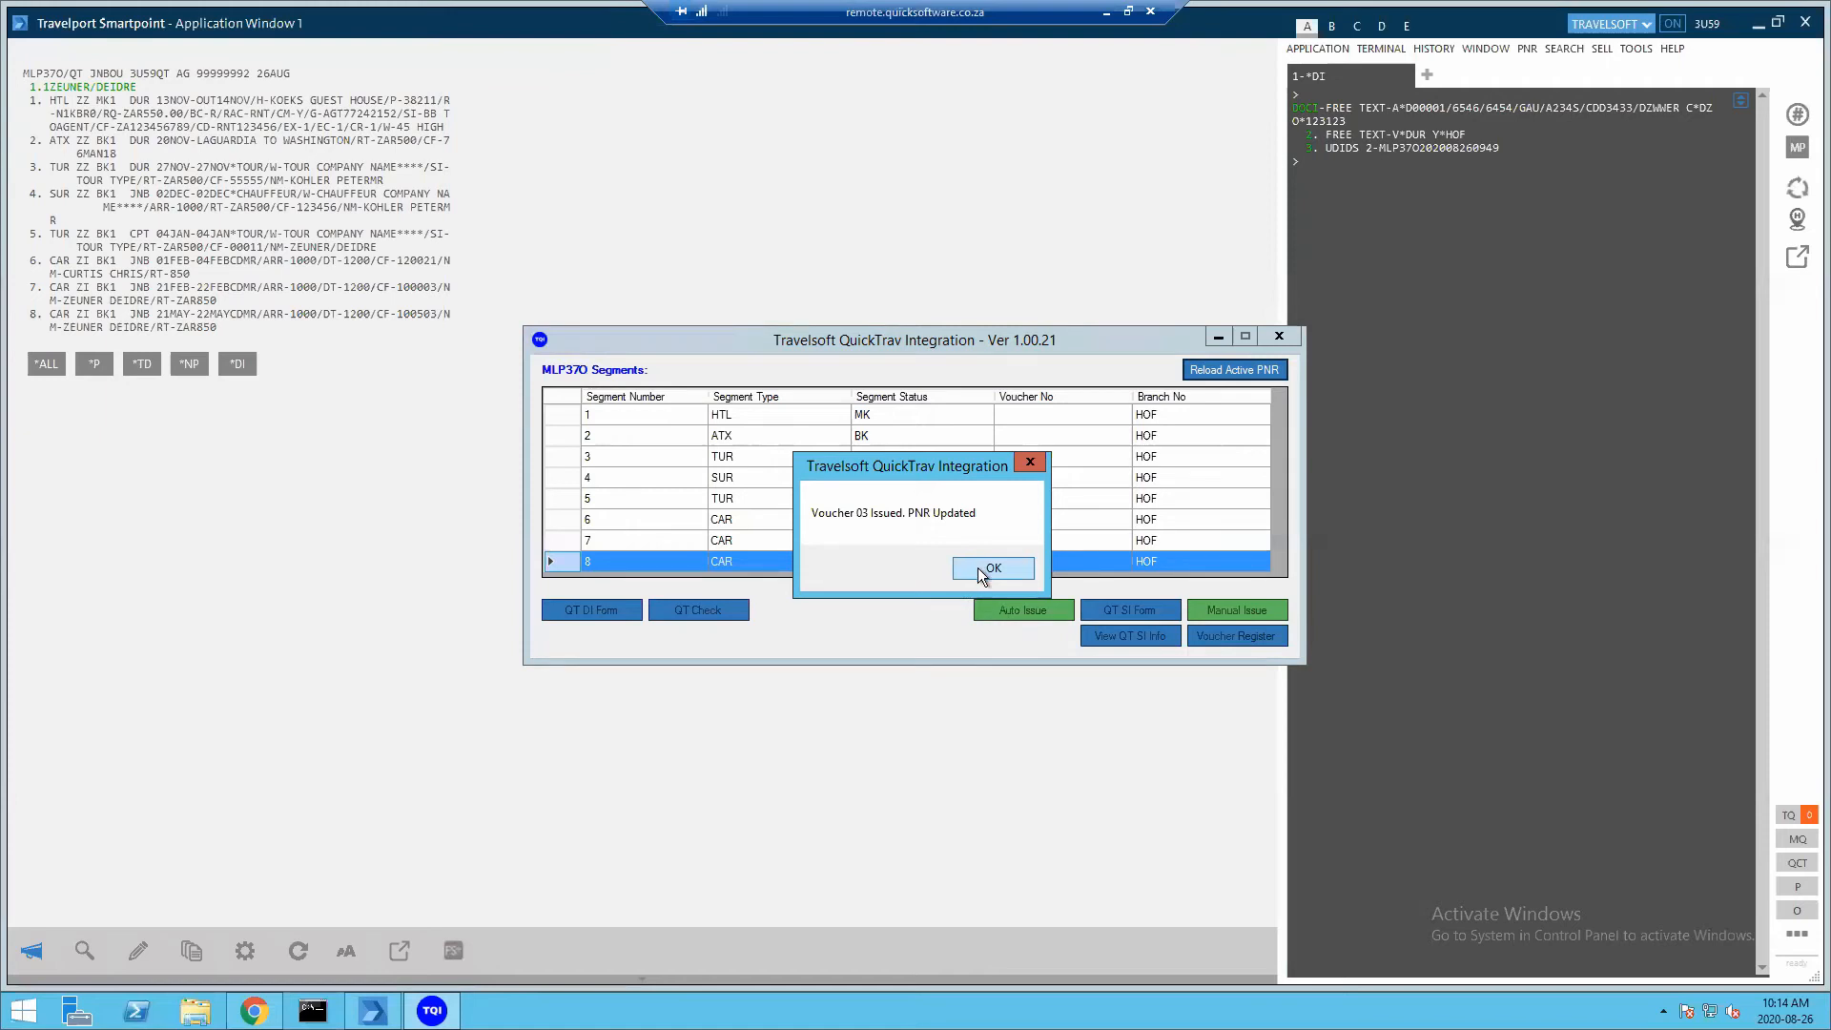
pyautogui.click(975, 569)
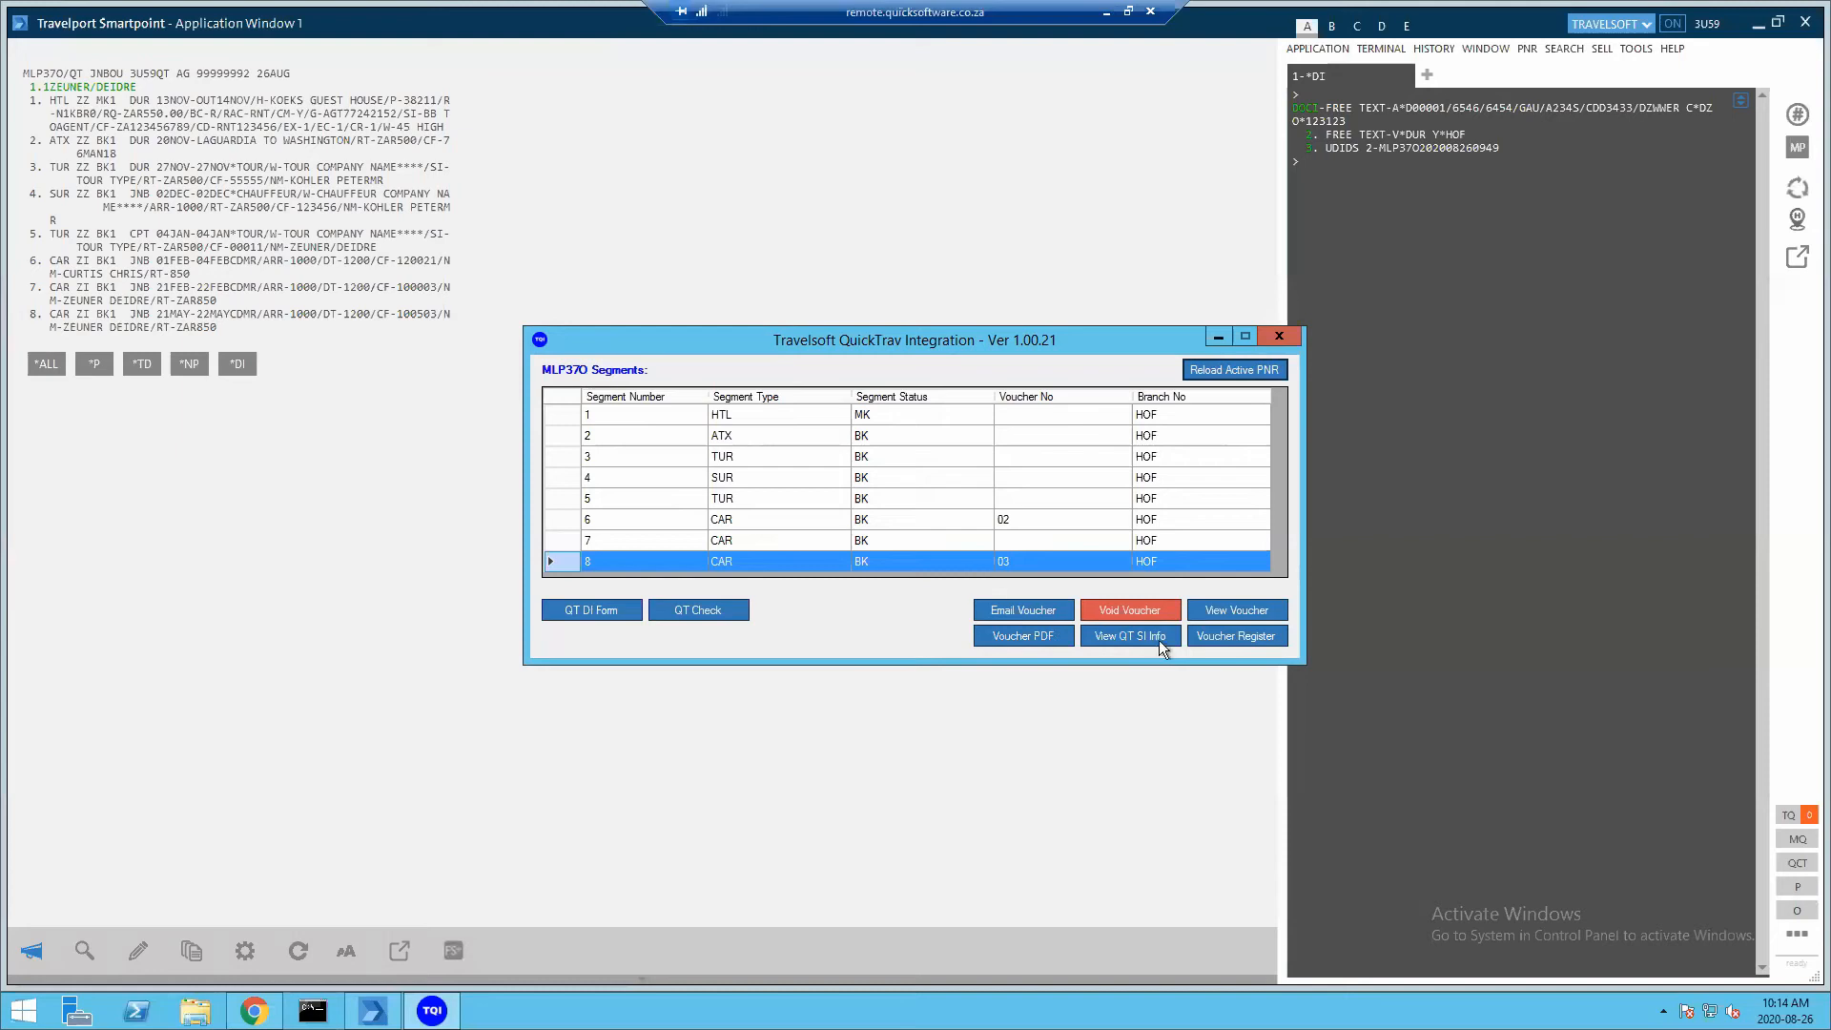
# Open the Car Hire Register, review voucher 02's Bill Back details, and close back to the register
pyautogui.click(254, 1010)
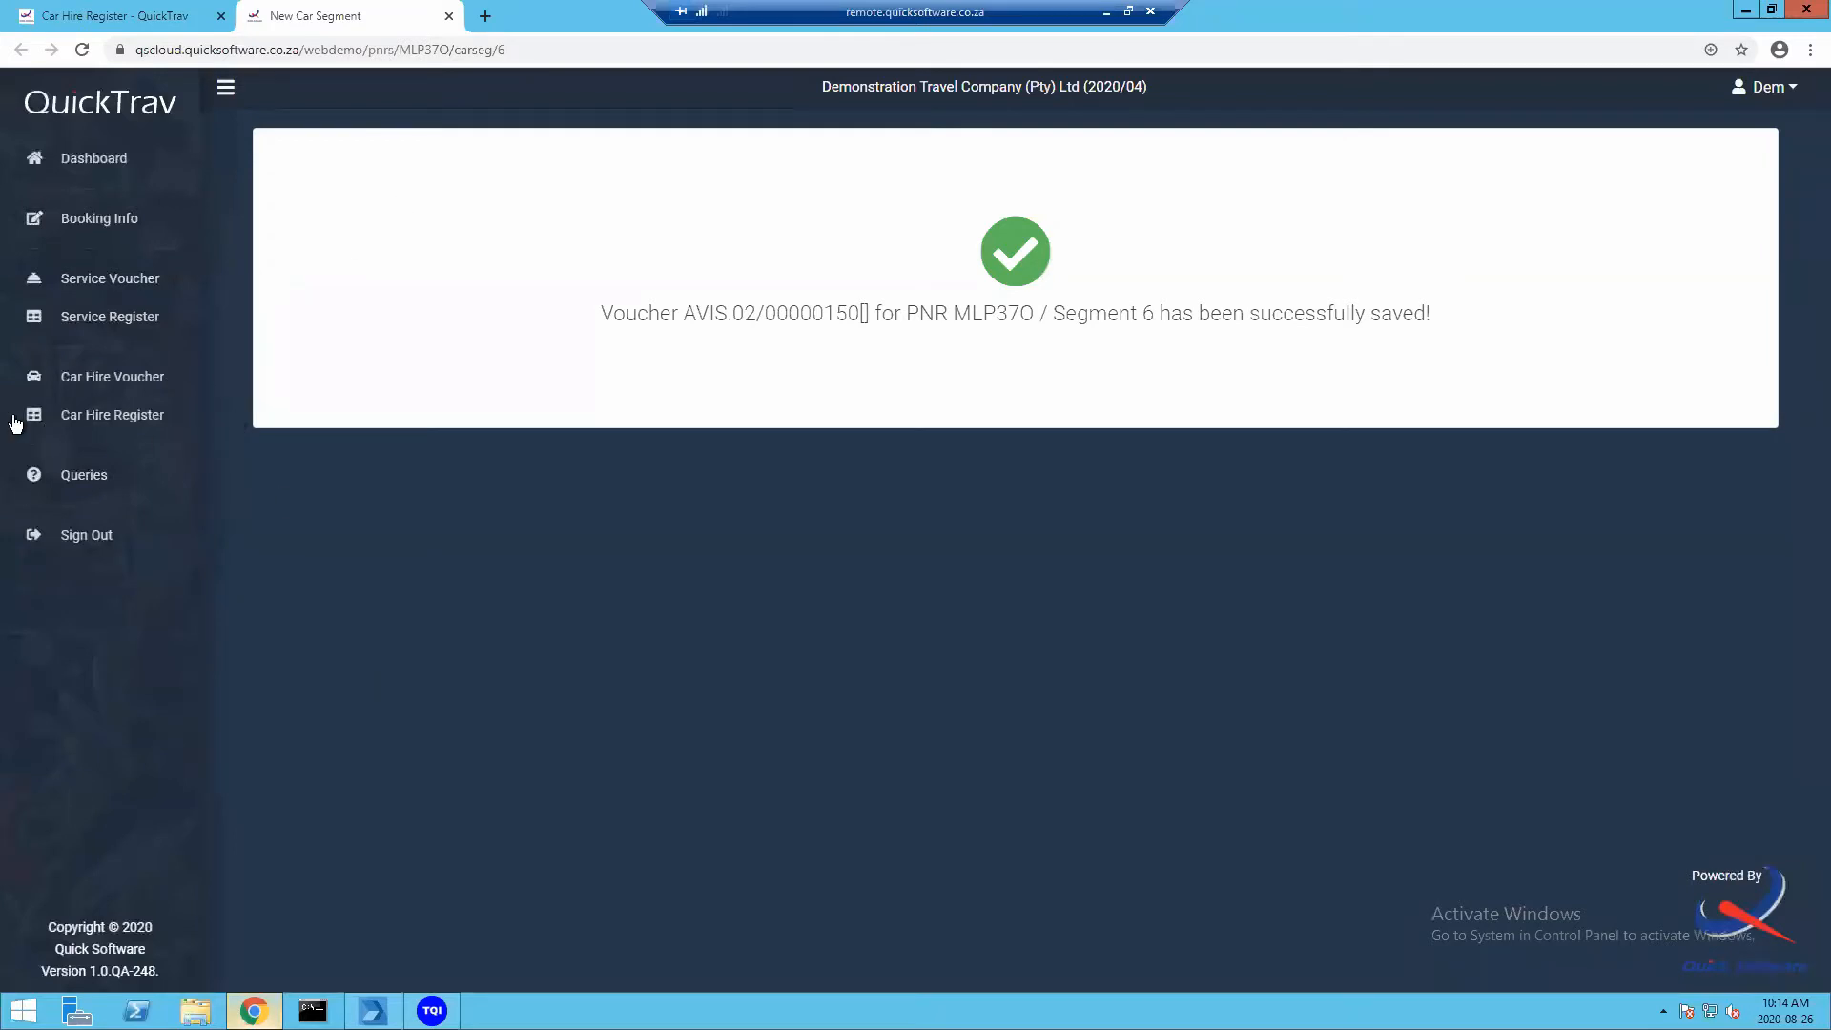
pyautogui.click(102, 425)
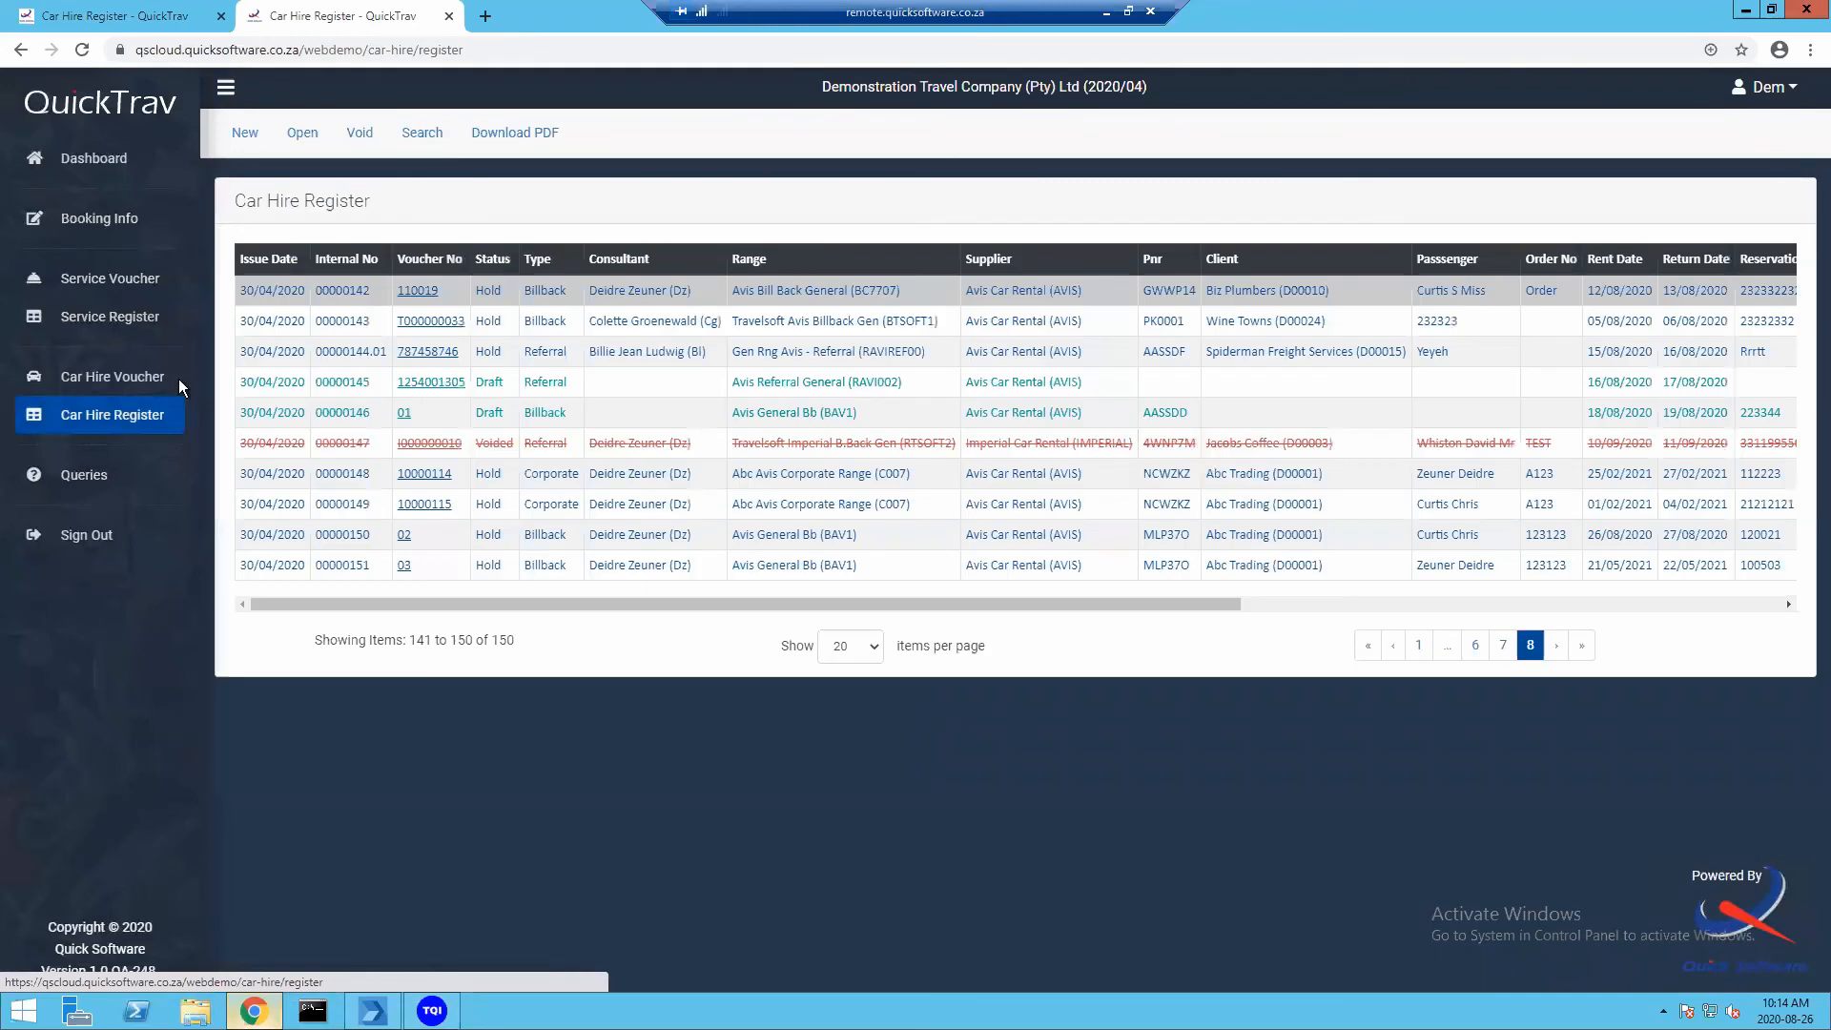
pyautogui.click(404, 536)
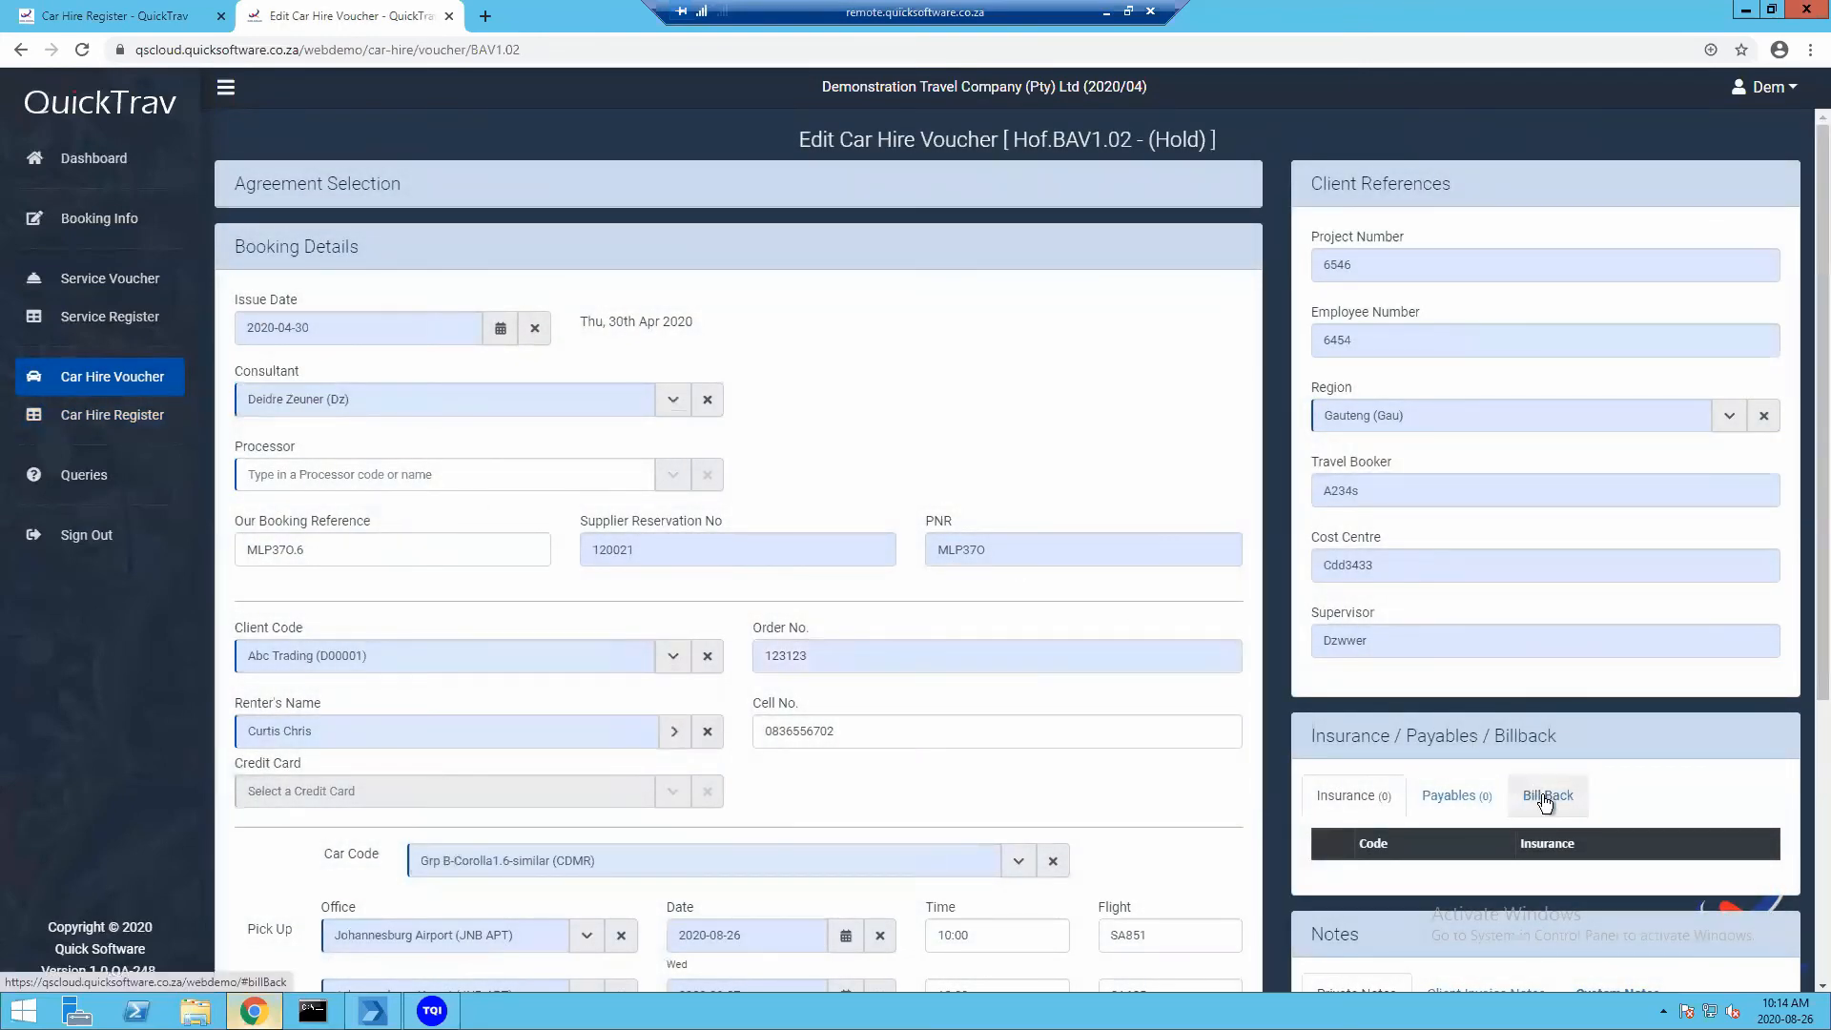
pyautogui.click(1546, 799)
pyautogui.scroll(-4, 1400, 796)
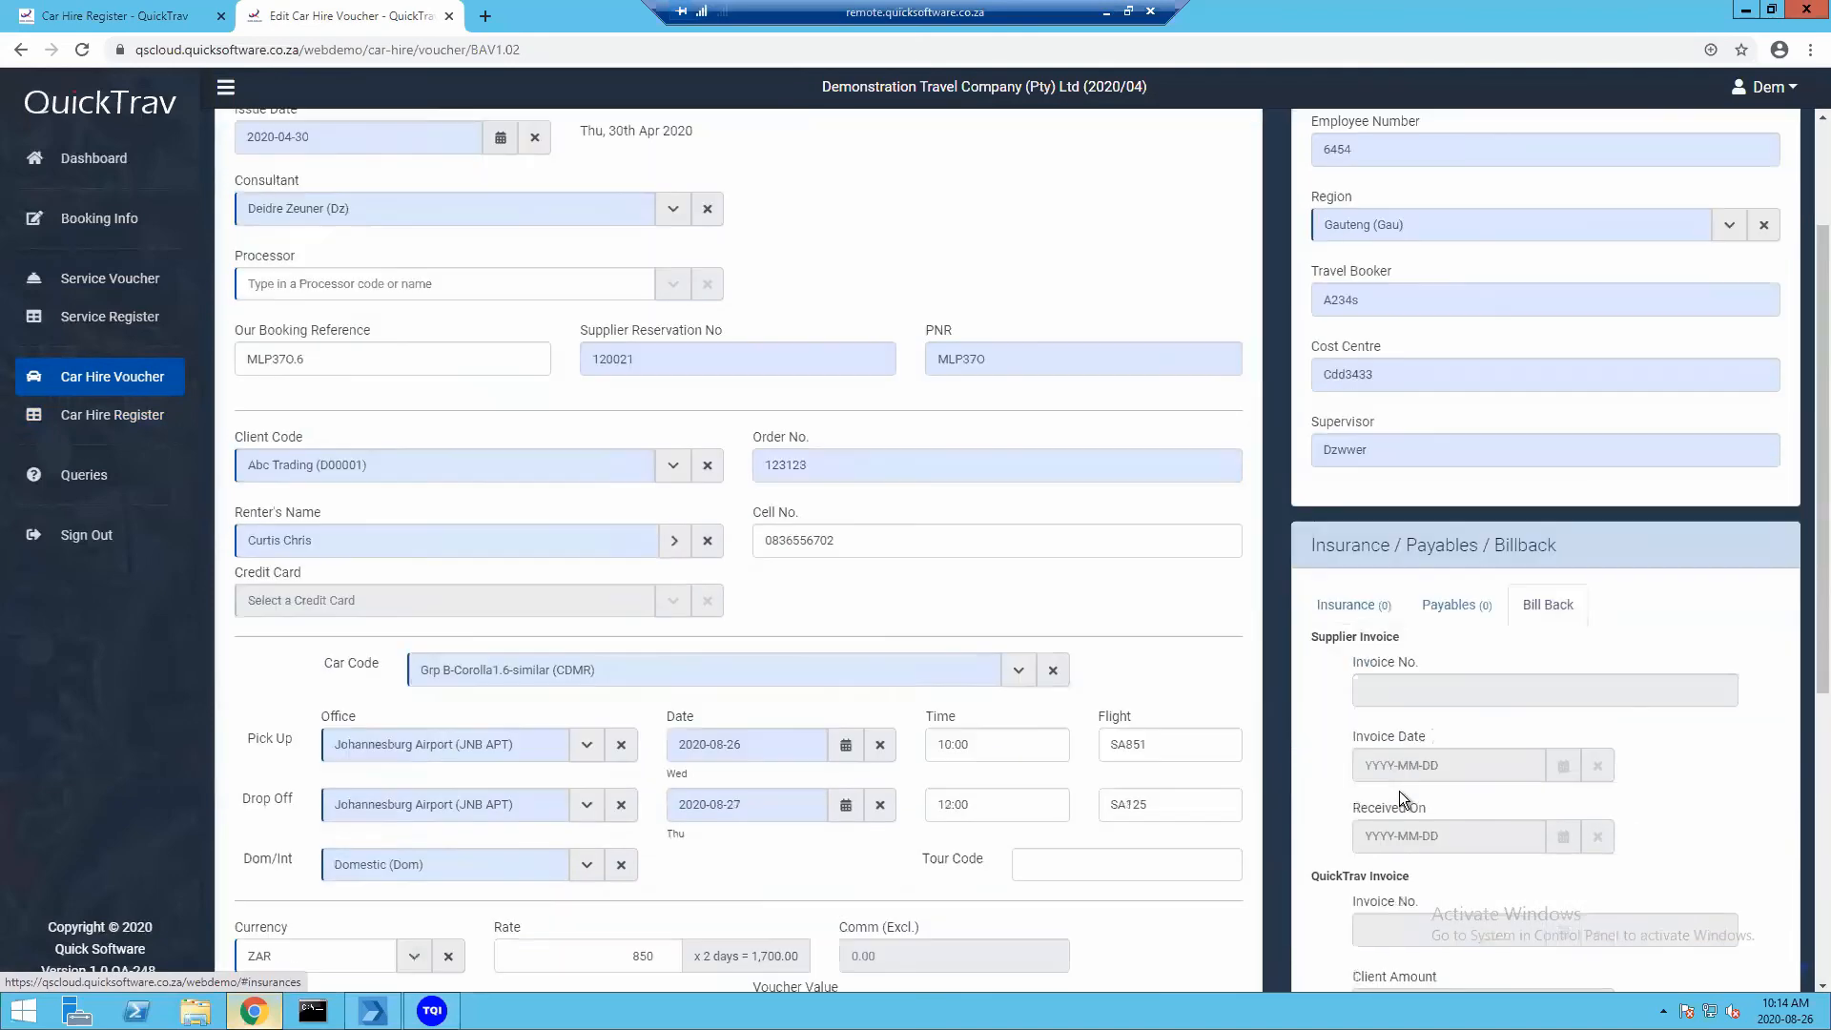
pyautogui.scroll(-1, 1399, 792)
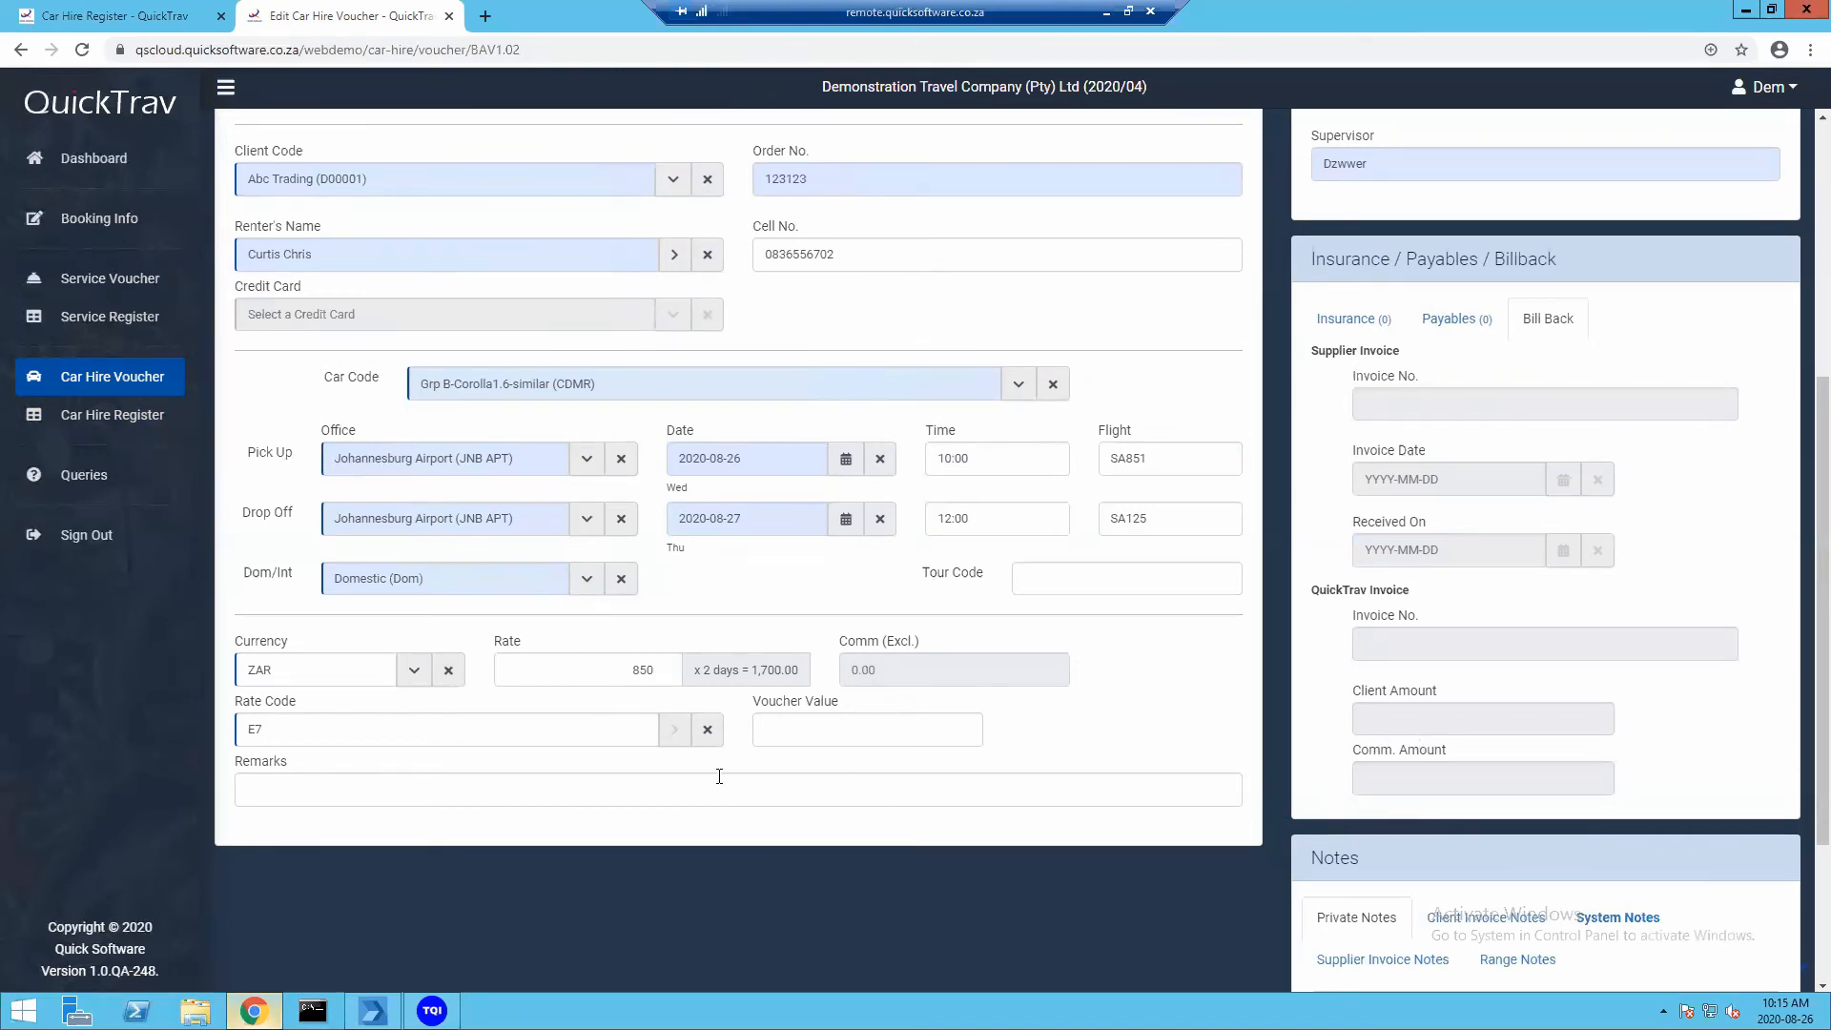
pyautogui.scroll(-3, 620, 845)
pyautogui.click(444, 937)
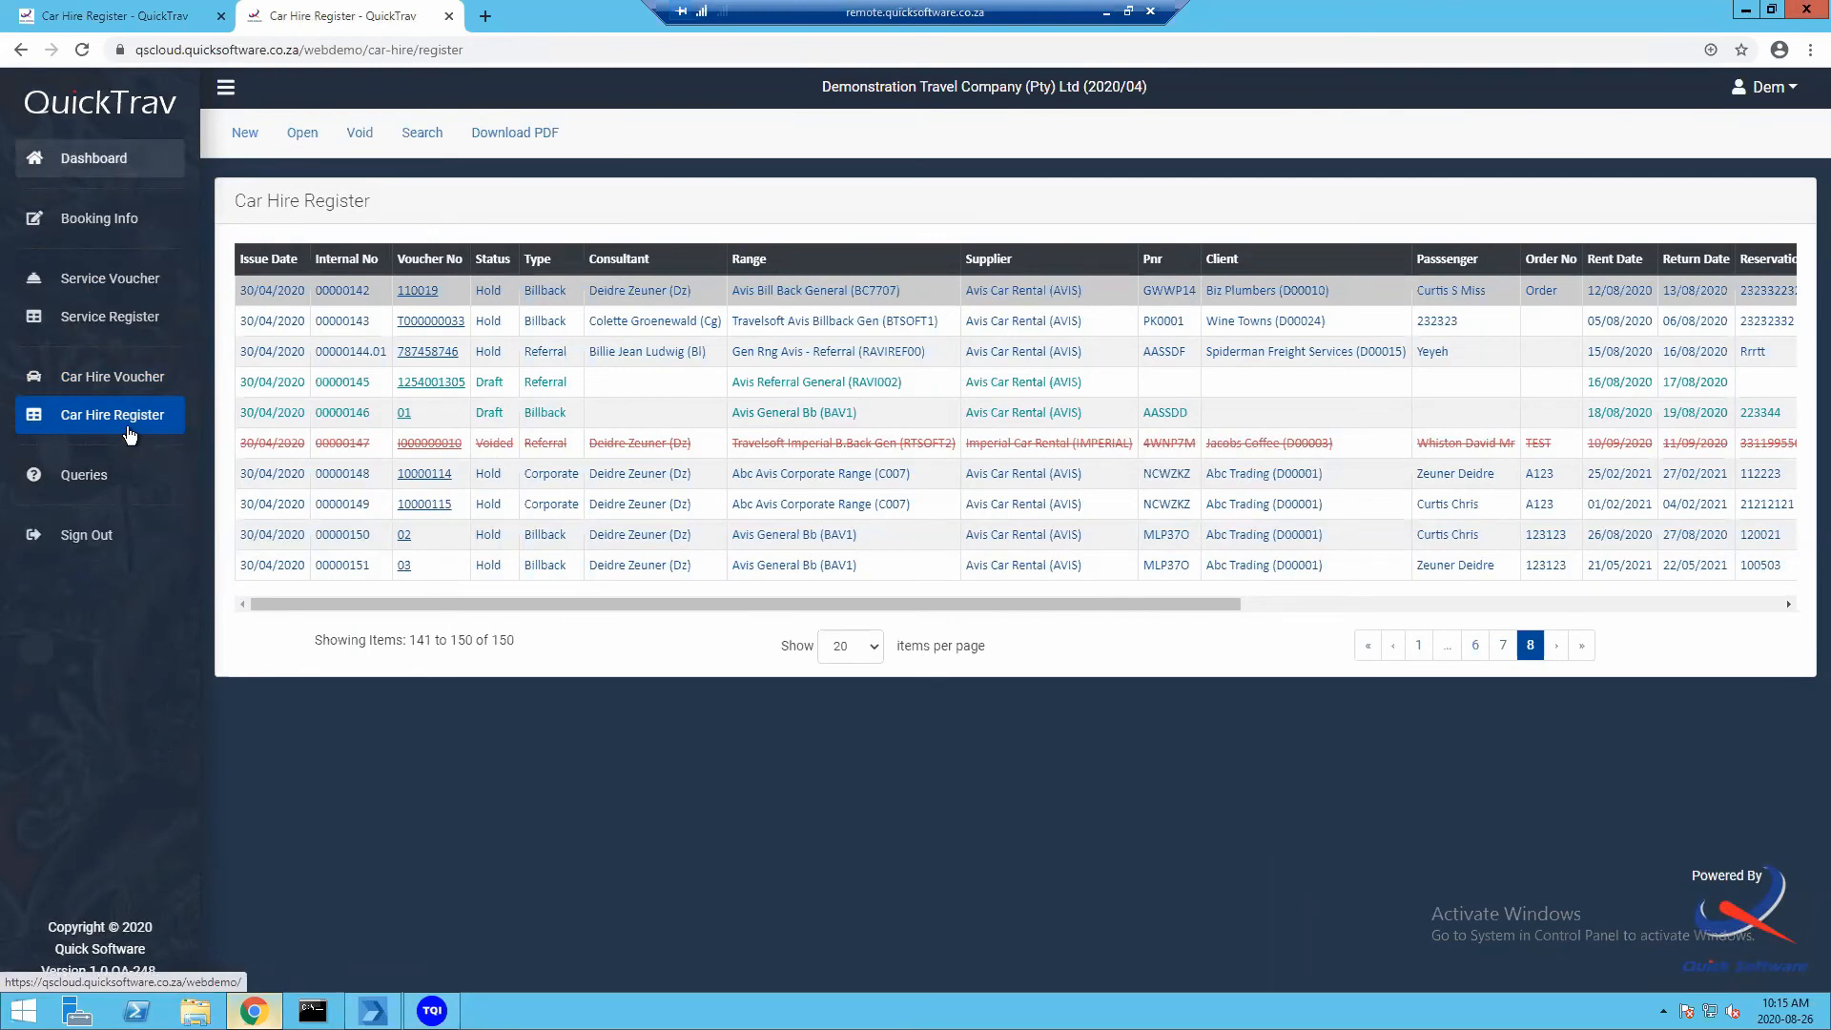
pyautogui.click(111, 381)
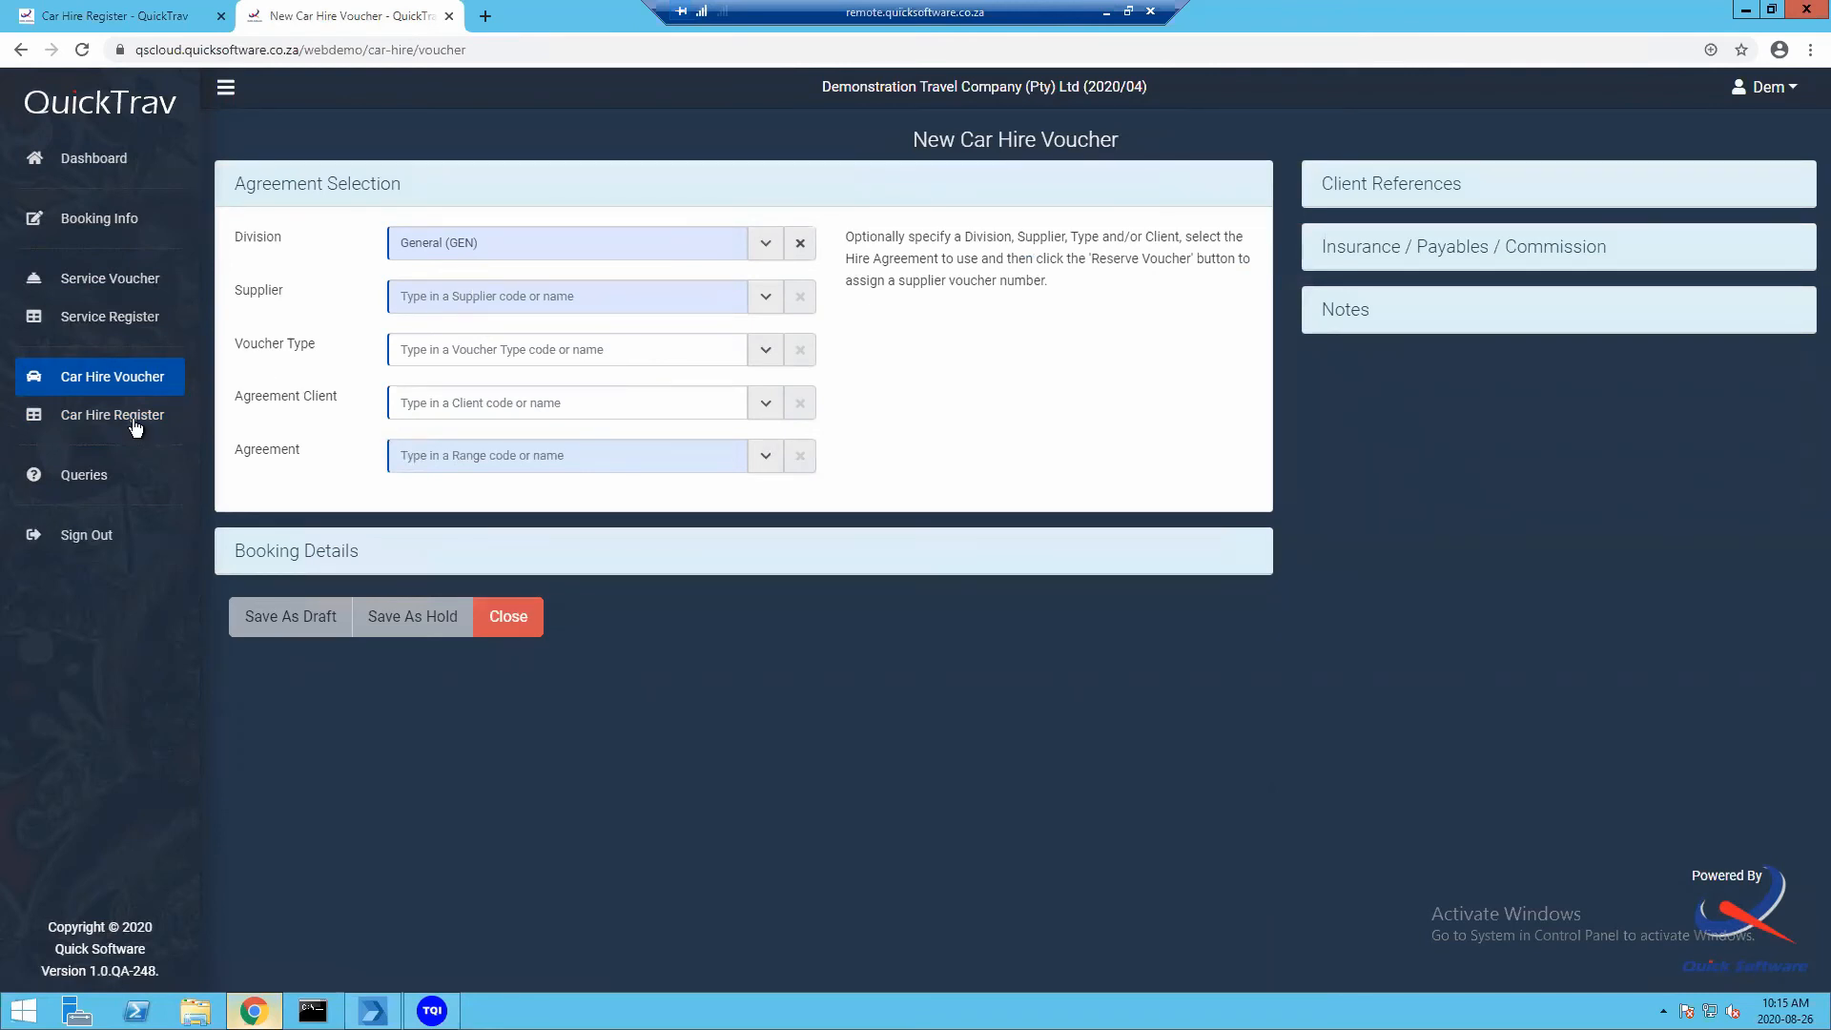
pyautogui.click(99, 422)
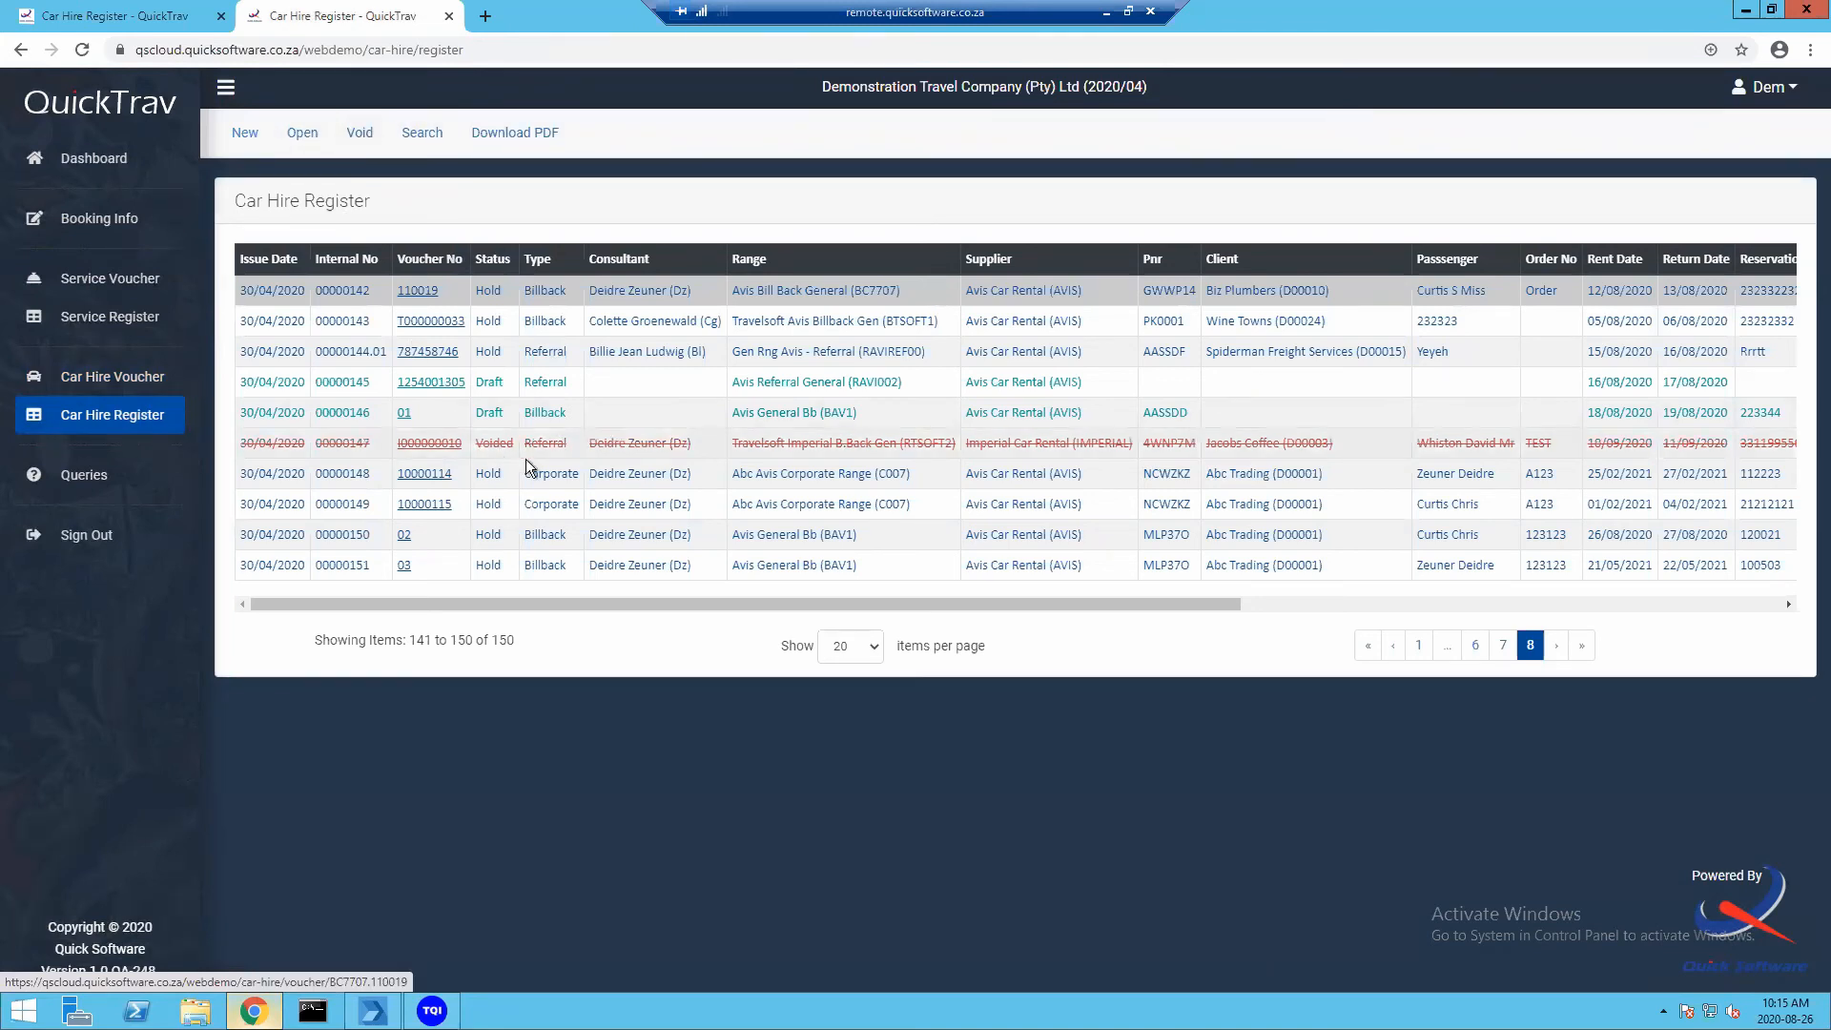
pyautogui.click(434, 505)
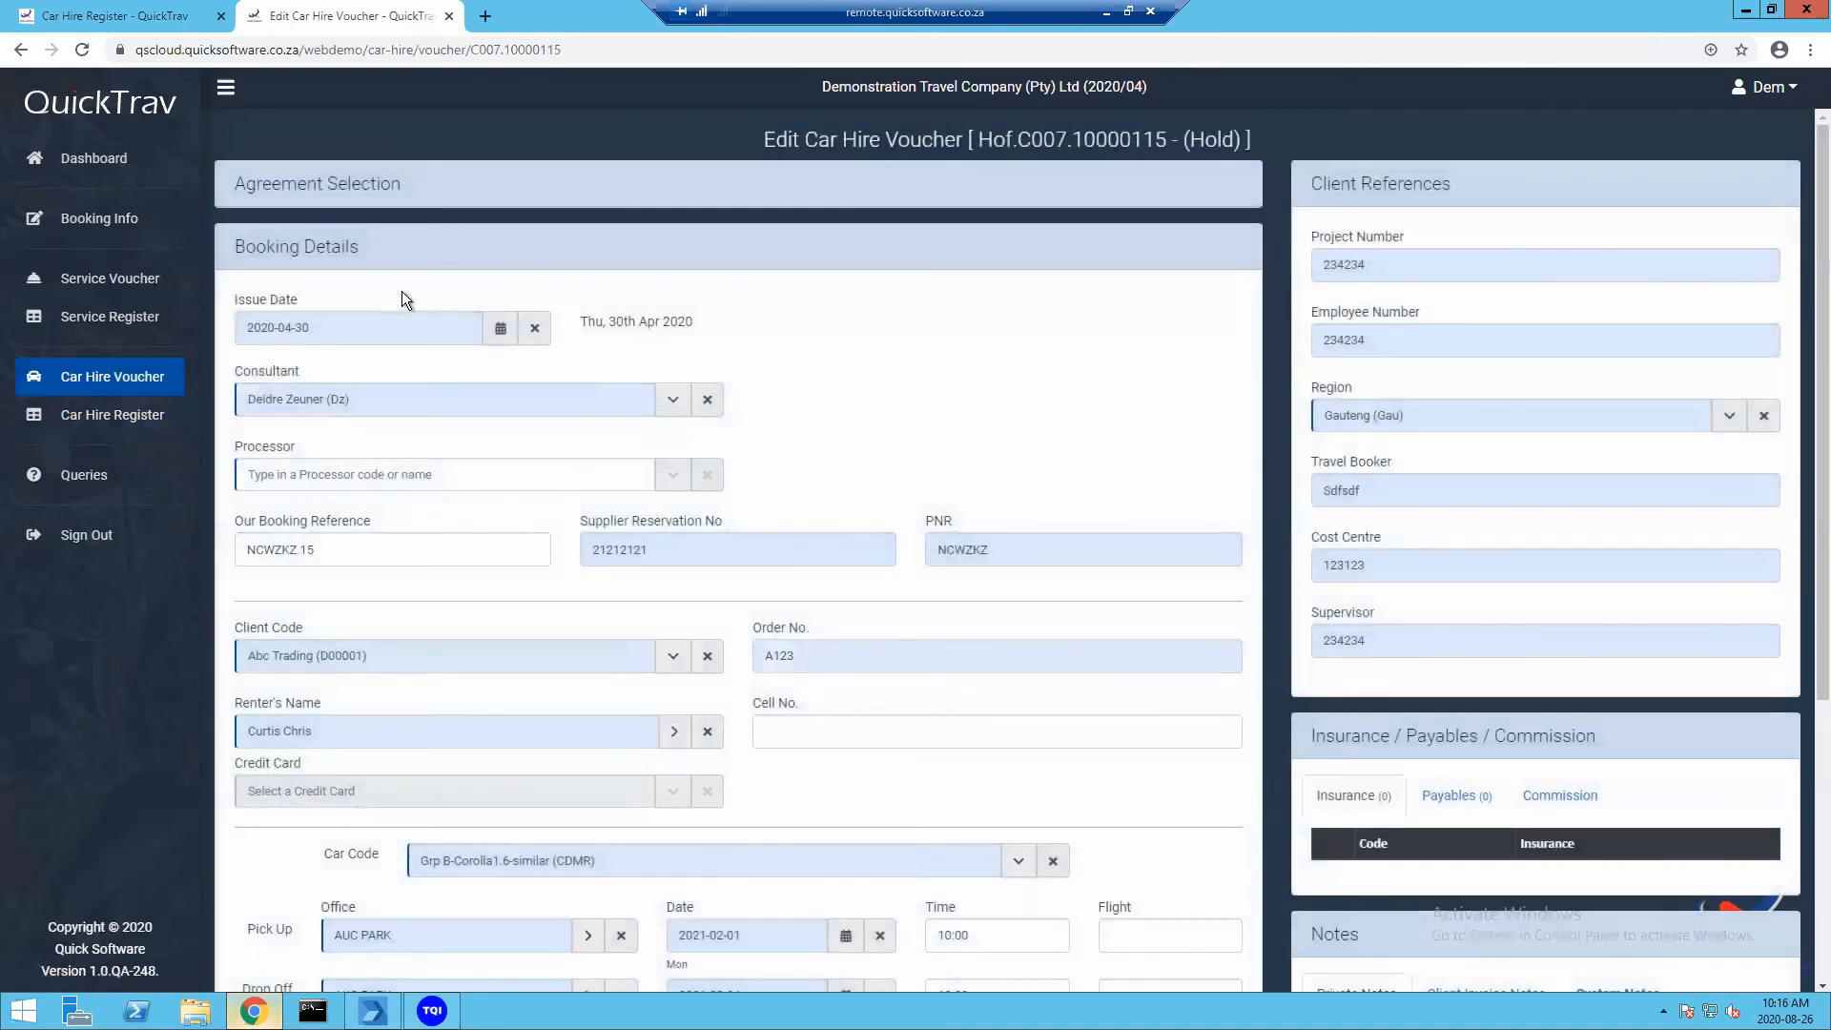
pyautogui.scroll(-2, 407, 383)
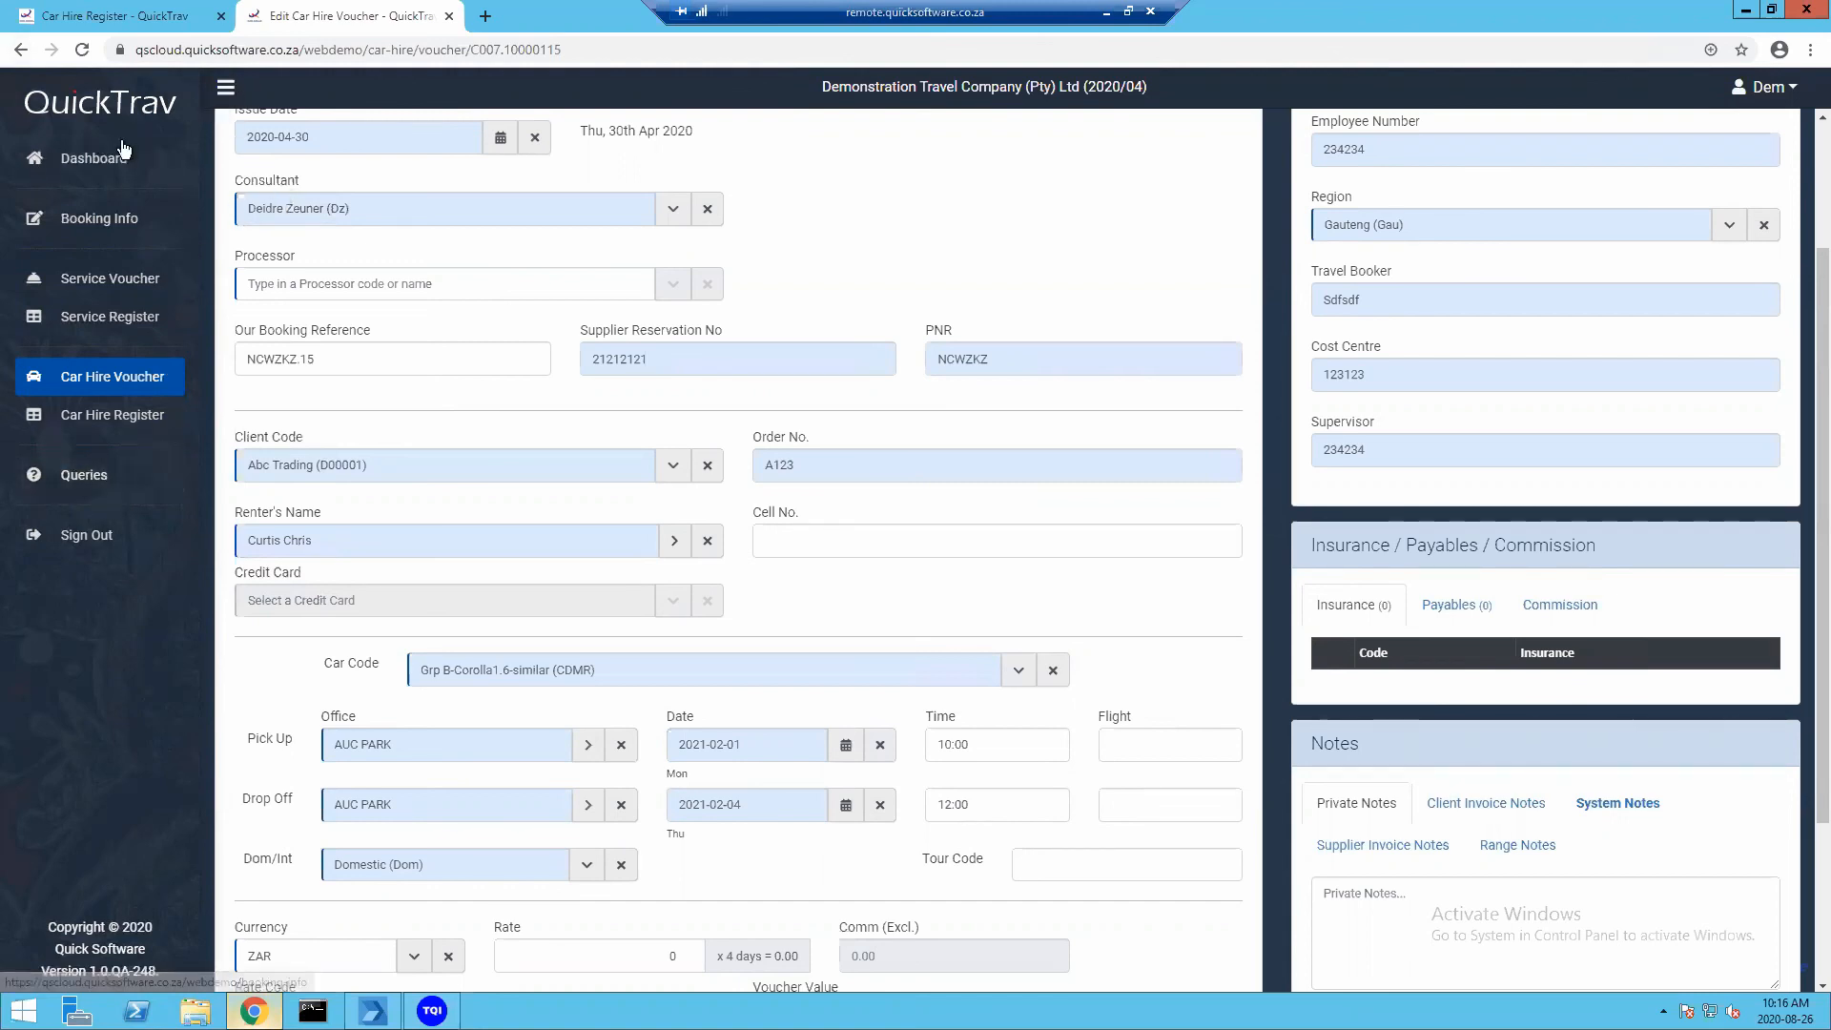
# Go to the Dashboard, then collapse and re-expand the side navigation menu
pyautogui.click(93, 159)
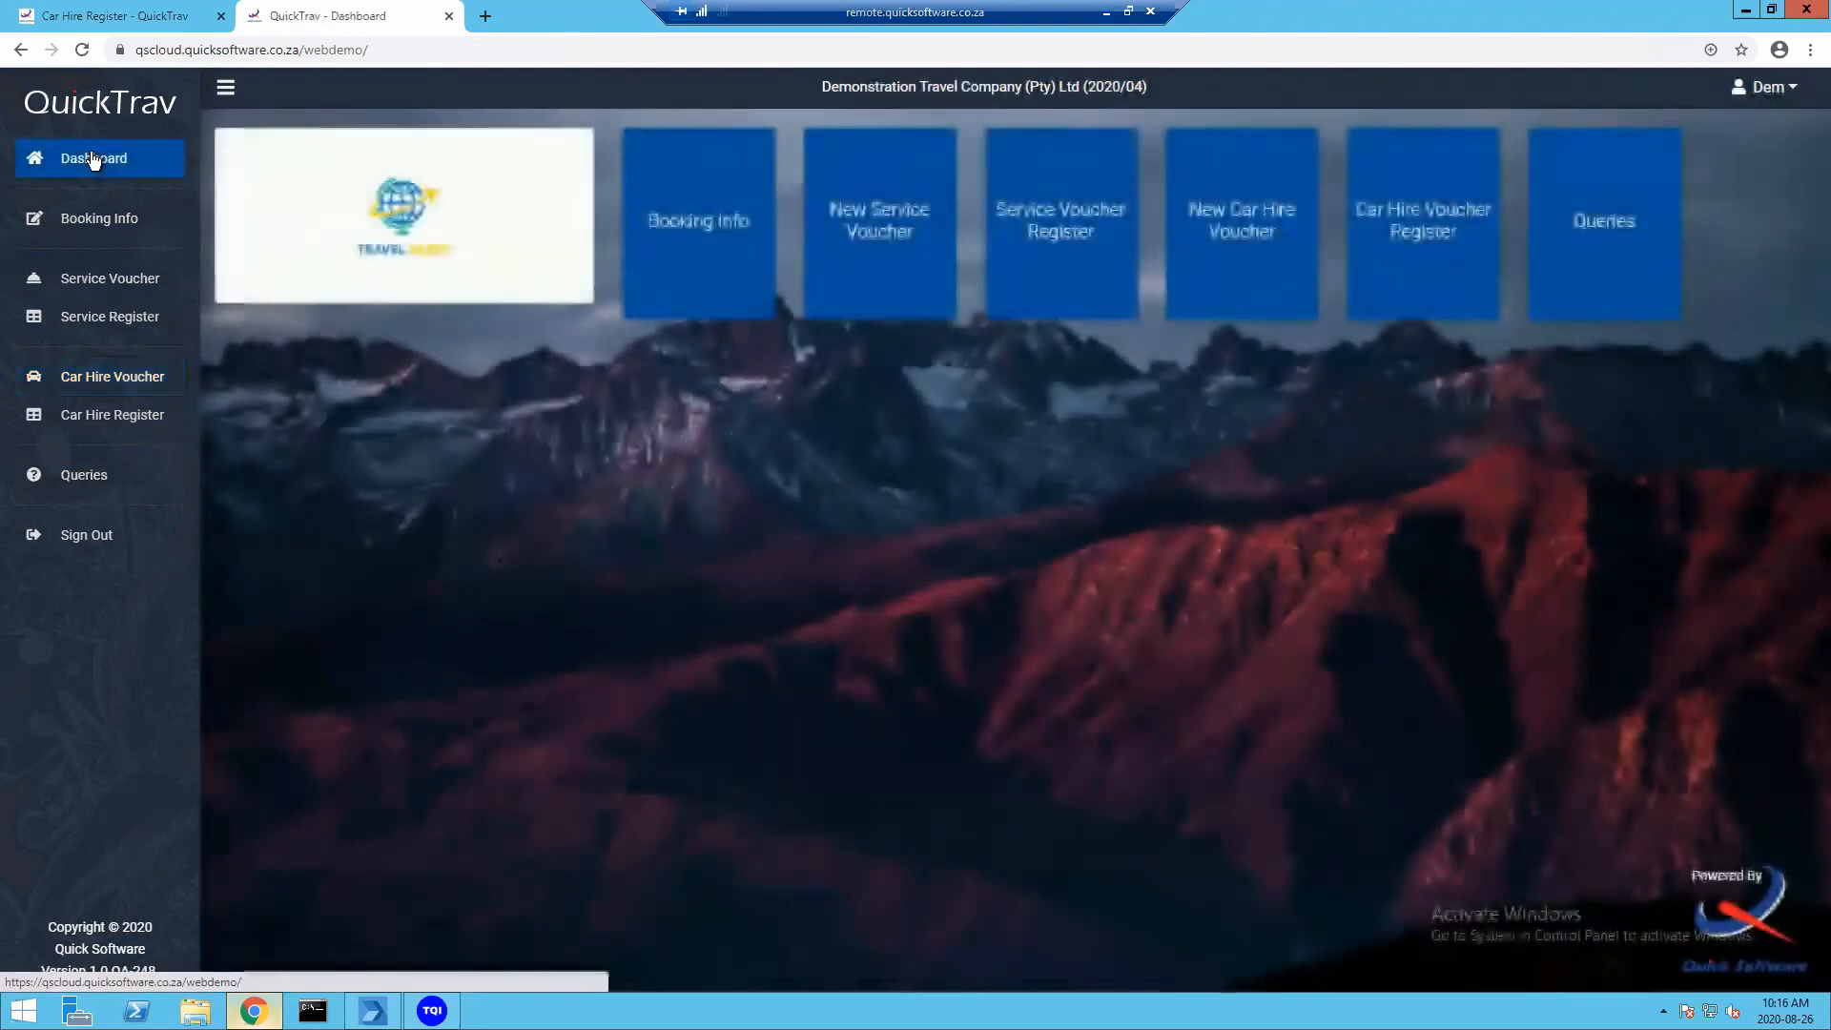
pyautogui.click(226, 87)
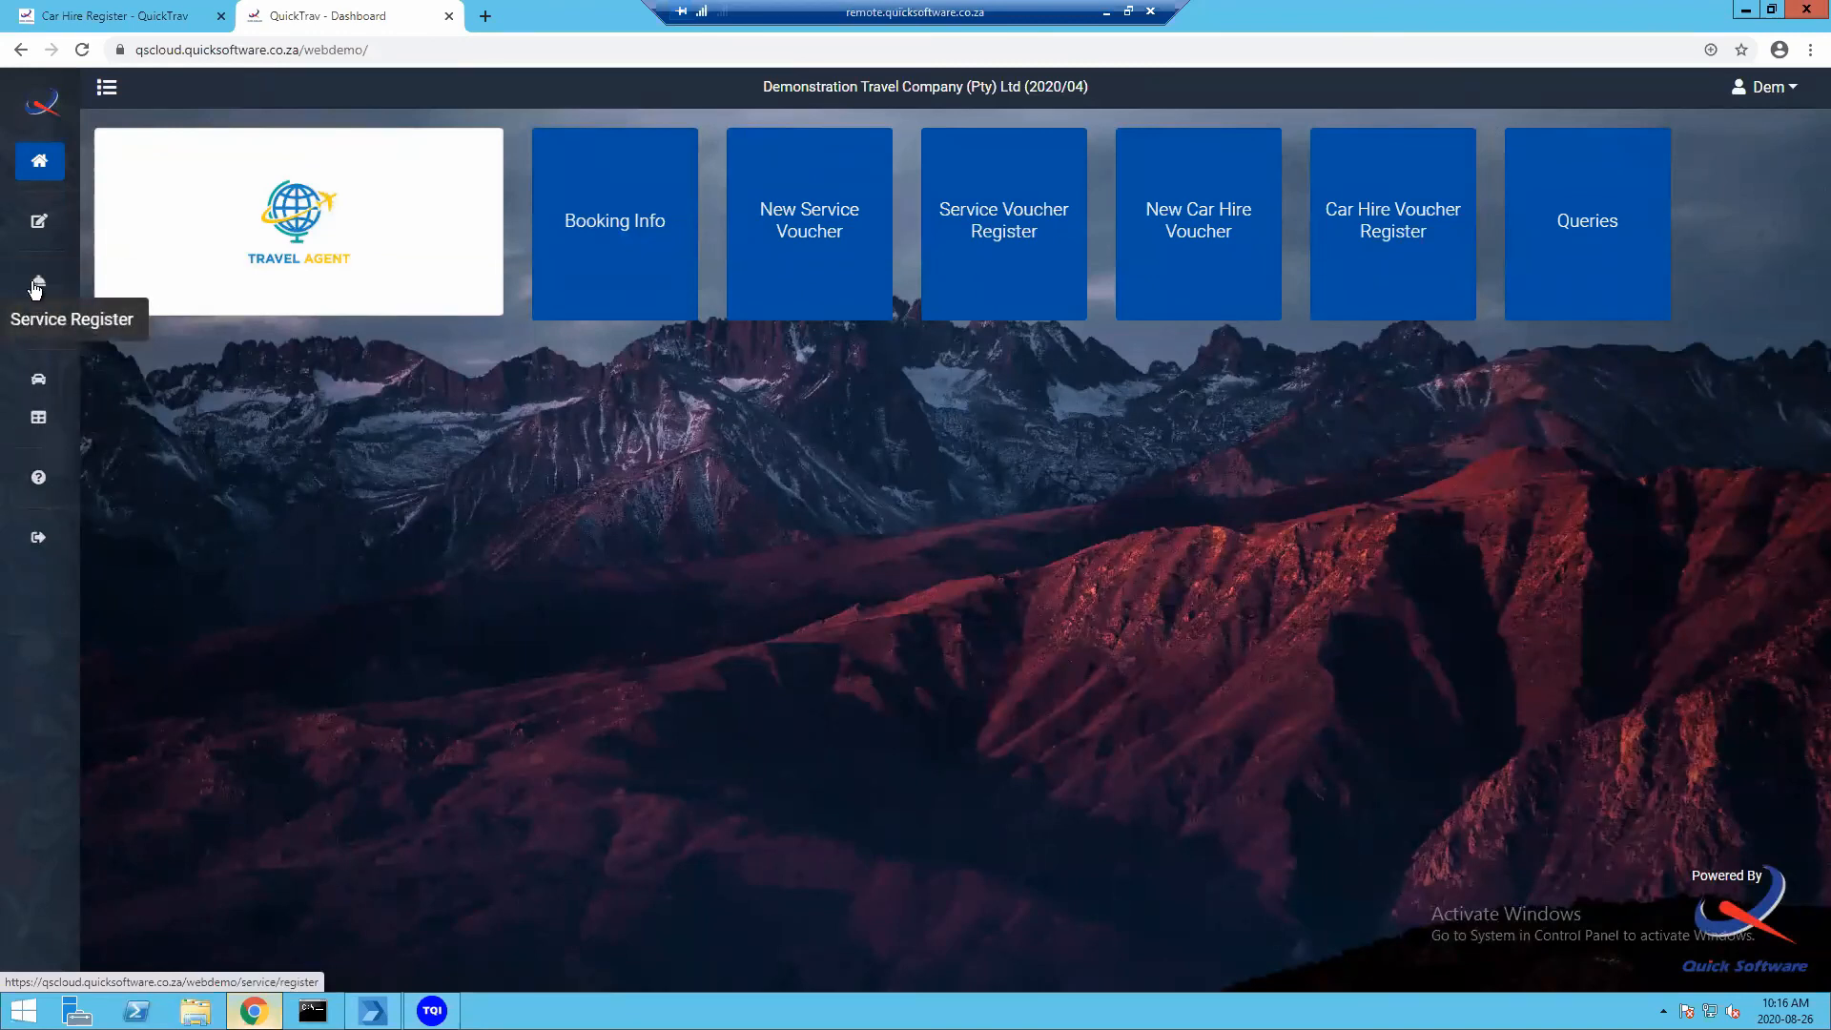
pyautogui.click(108, 90)
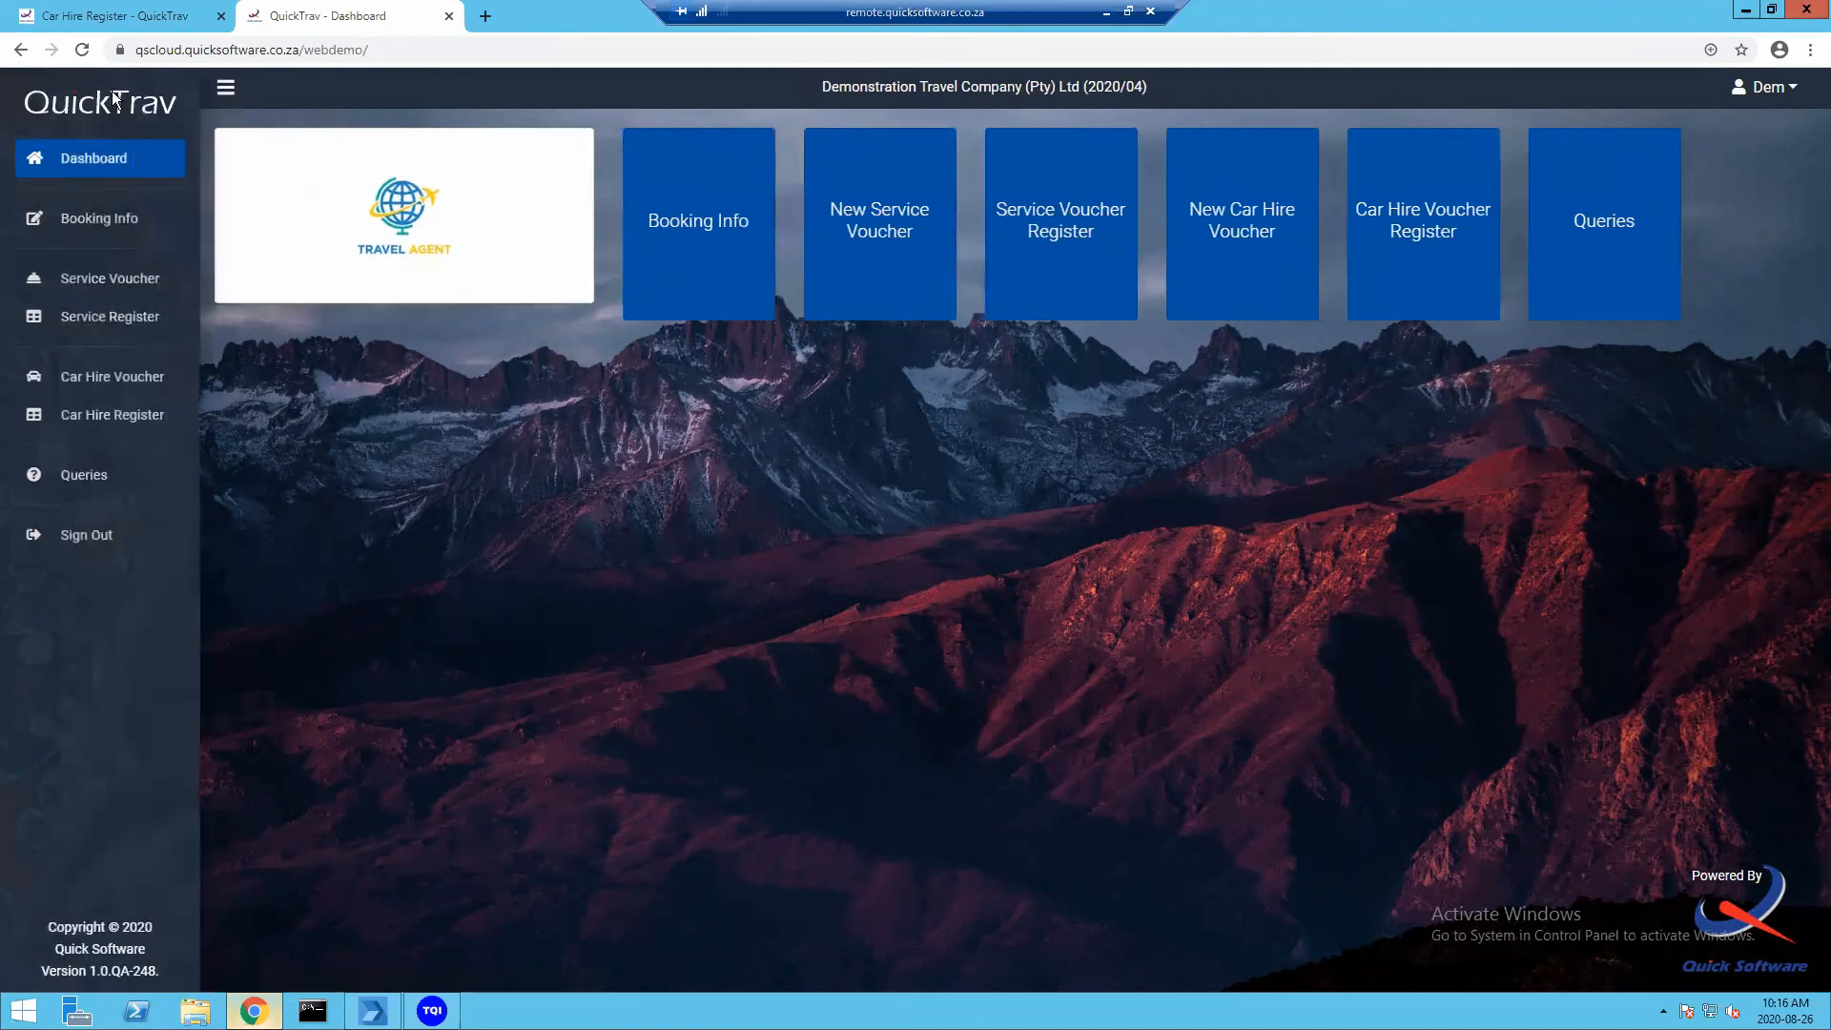